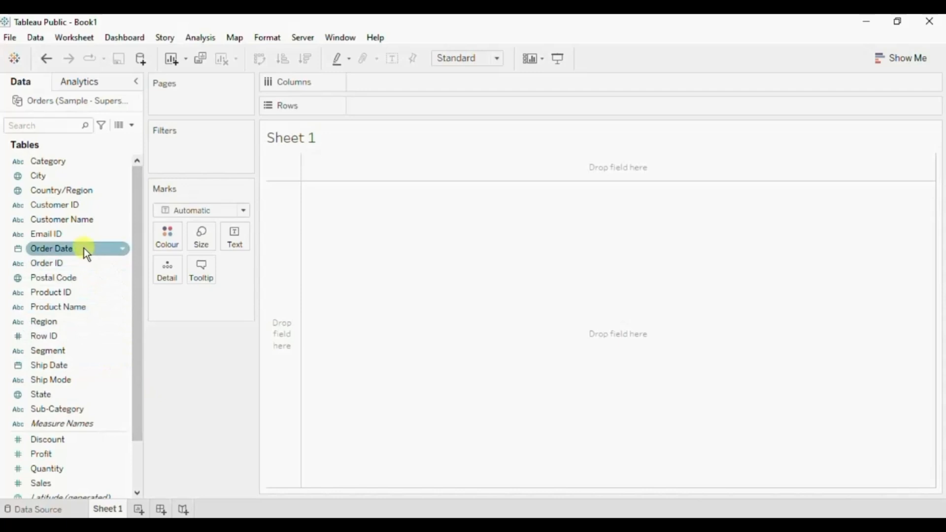
# Add Order Date to Columns and set its date level to discrete Month.
pyautogui.moveTo(85, 248); pyautogui.dragTo(452, 79)
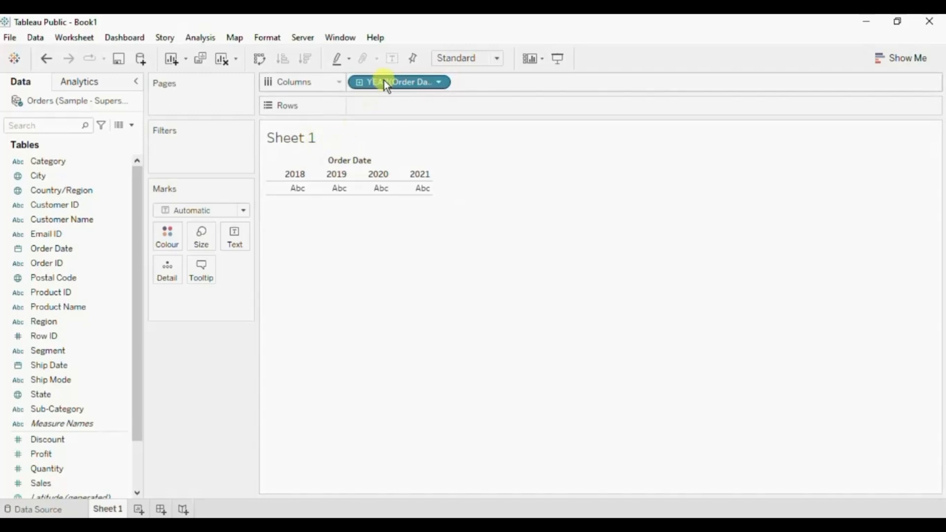
pyautogui.click(440, 83)
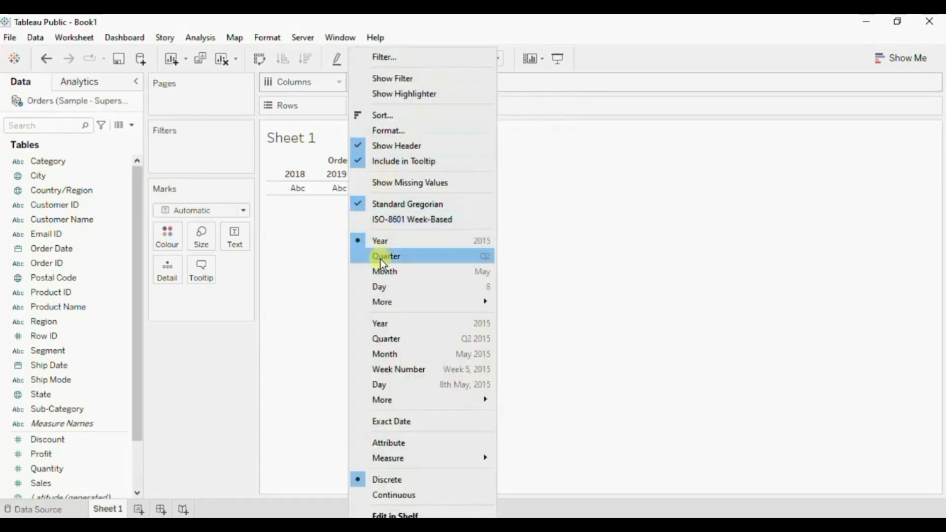
pyautogui.click(397, 274)
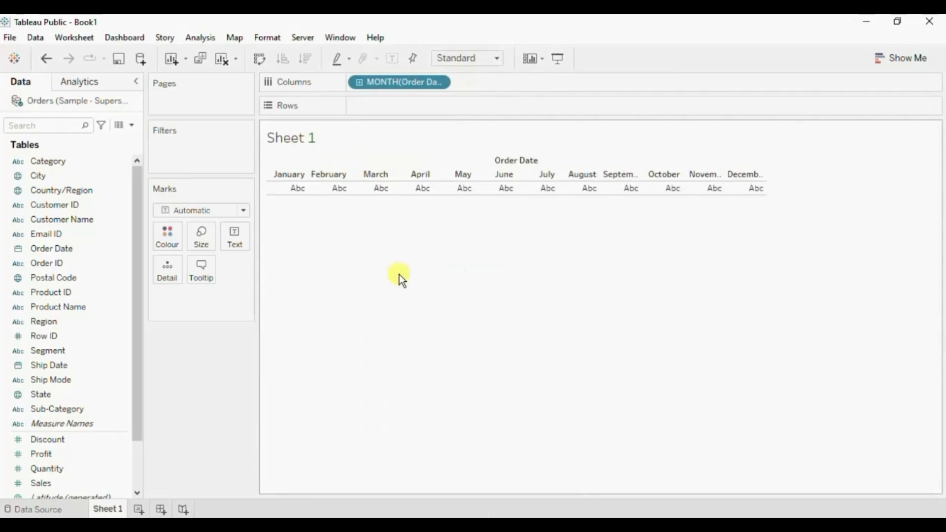
# Start a new calculated field and name it Latest Year Sales.
pyautogui.click(133, 125)
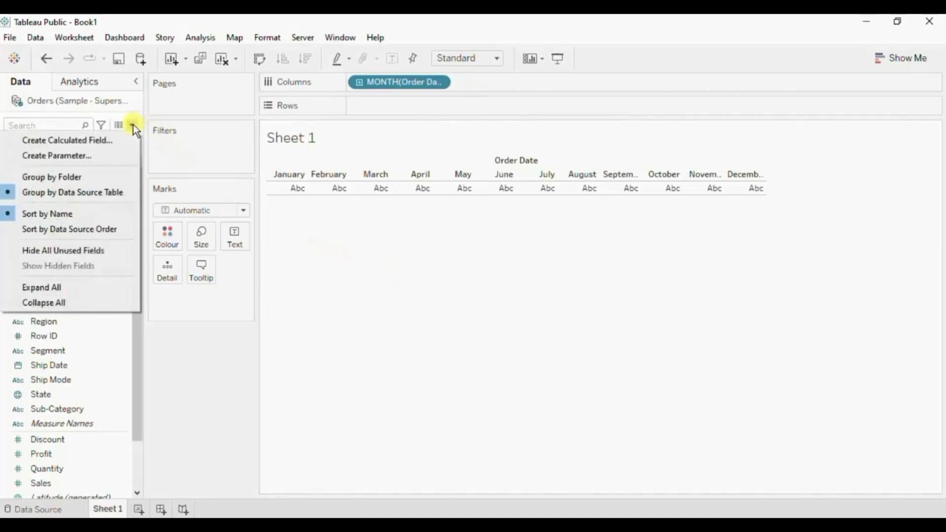
pyautogui.click(110, 140)
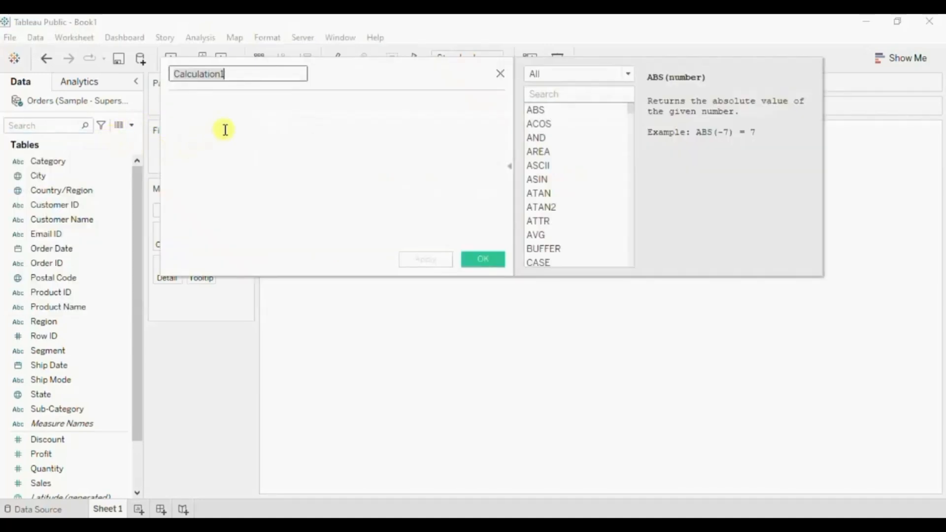
pyautogui.moveTo(361, 69); pyautogui.dragTo(425, 172)
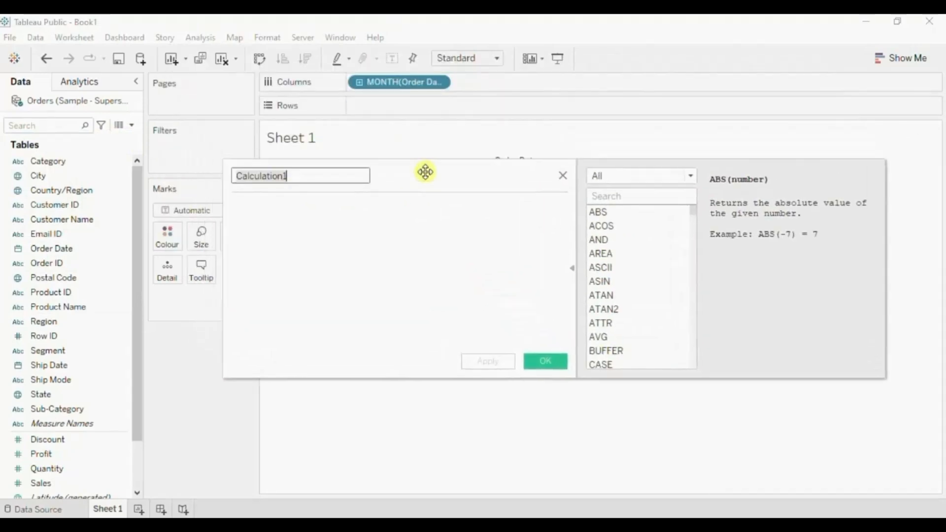
pyautogui.write('Latest Y')
pyautogui.write('ear Sales')
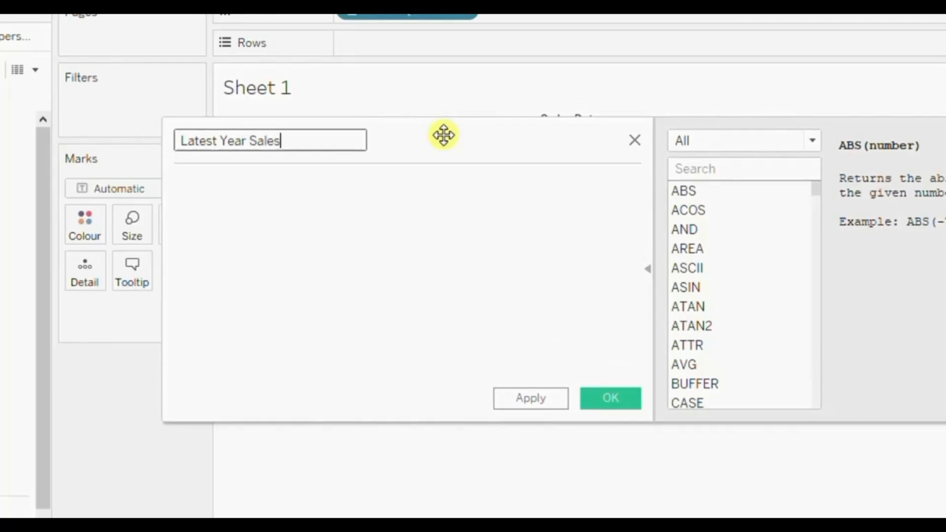
# Write the formula's condition as if YEAR([Order Date])=MAX(YEAR([Order Date])).
pyautogui.click(389, 239)
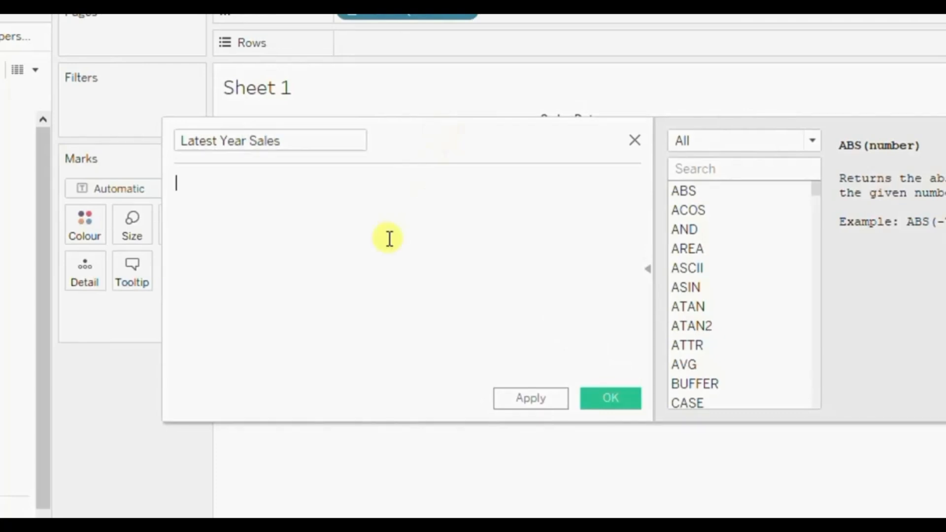
pyautogui.write('if year')
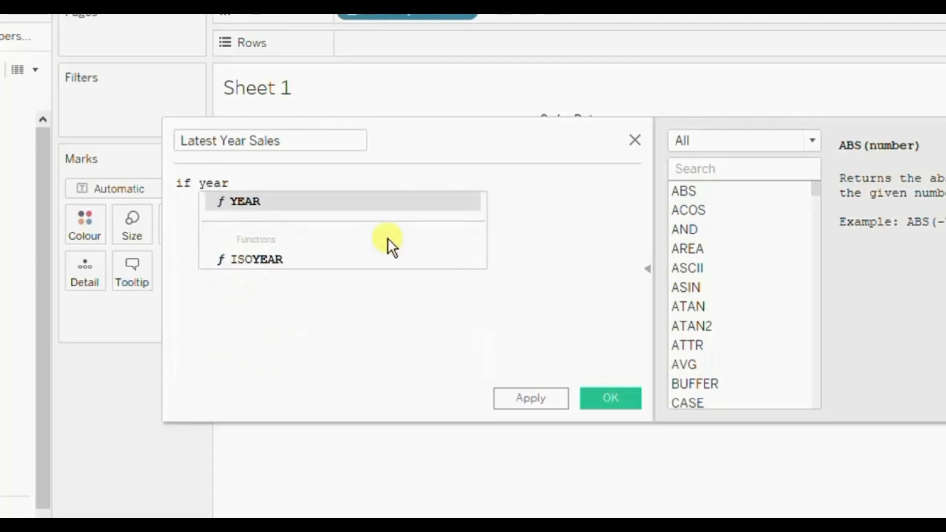
pyautogui.press('Return')
pyautogui.write('orde')
pyautogui.press('Return')
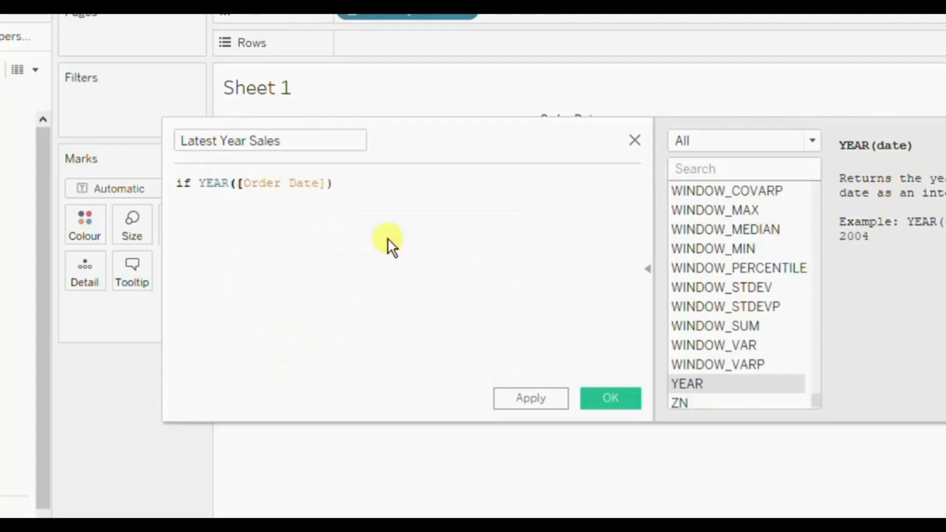
pyautogui.write('=')
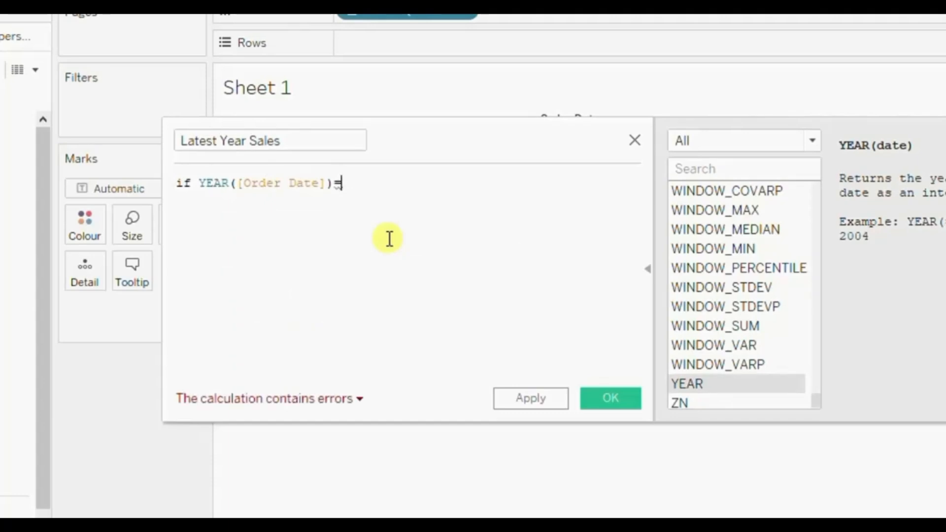
pyautogui.write('max')
pyautogui.press('Return')
pyautogui.write('year')
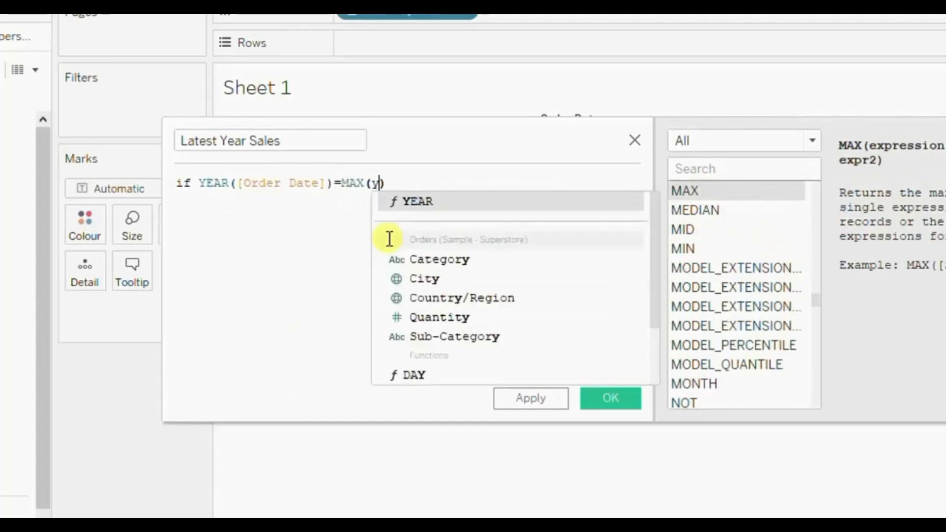
pyautogui.press('Return')
pyautogui.write('orde')
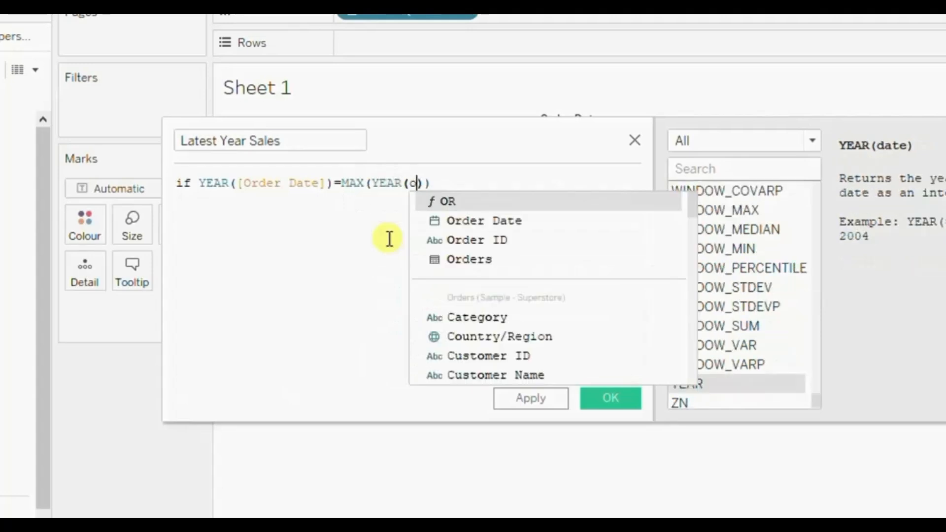
pyautogui.press('Return')
pyautogui.press('End')
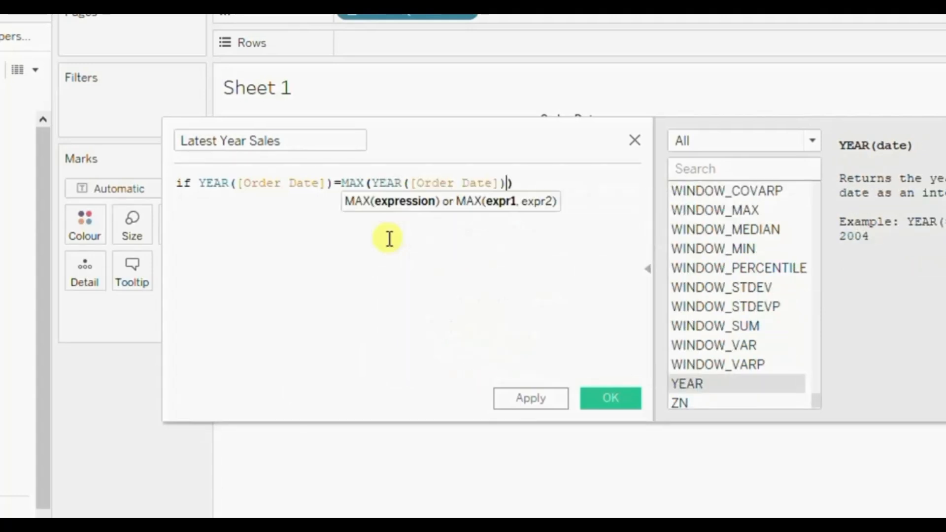
# Complete the Latest Year Sales formula with then [Sales] end after the condition.
pyautogui.write('the')
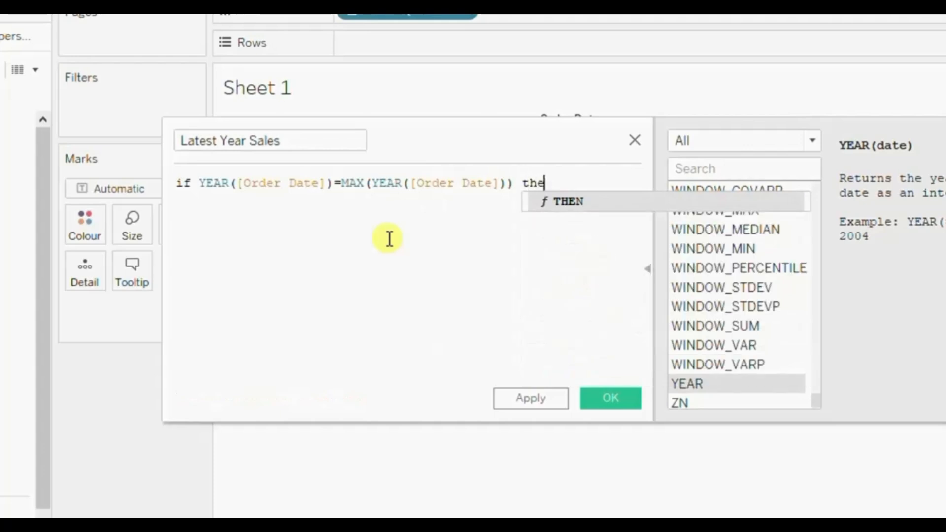
pyautogui.write('n sale')
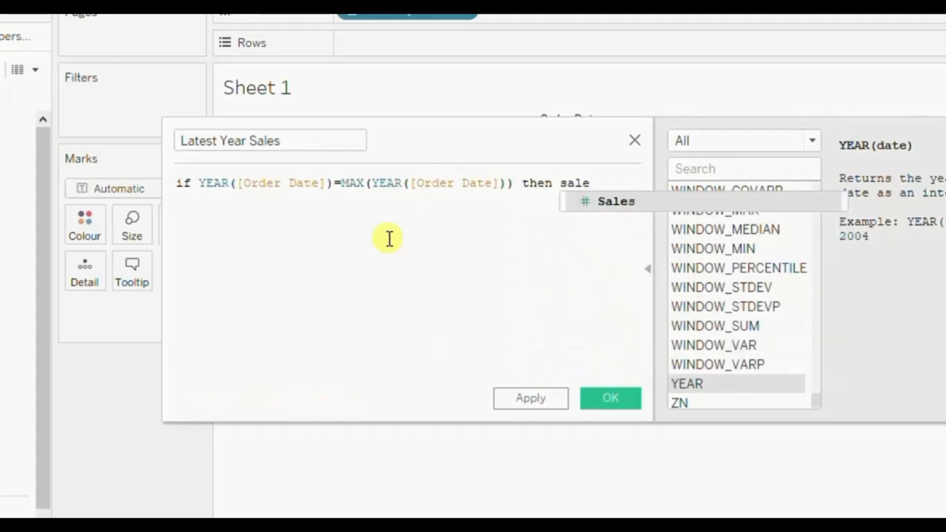
pyautogui.press('Return')
pyautogui.write('end')
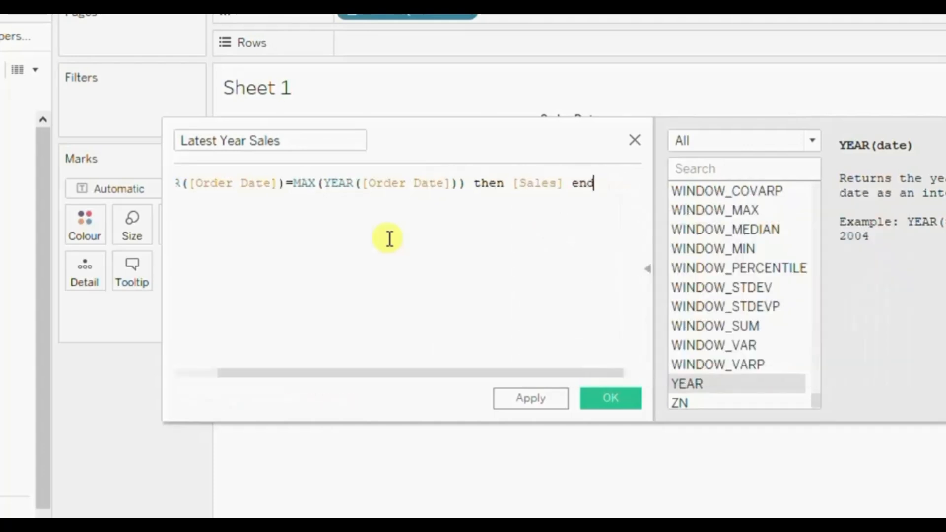
# Review the parts of the Latest Year Sales formula and examine the details of its calculation errors.
pyautogui.hscroll(-2, 388, 251)
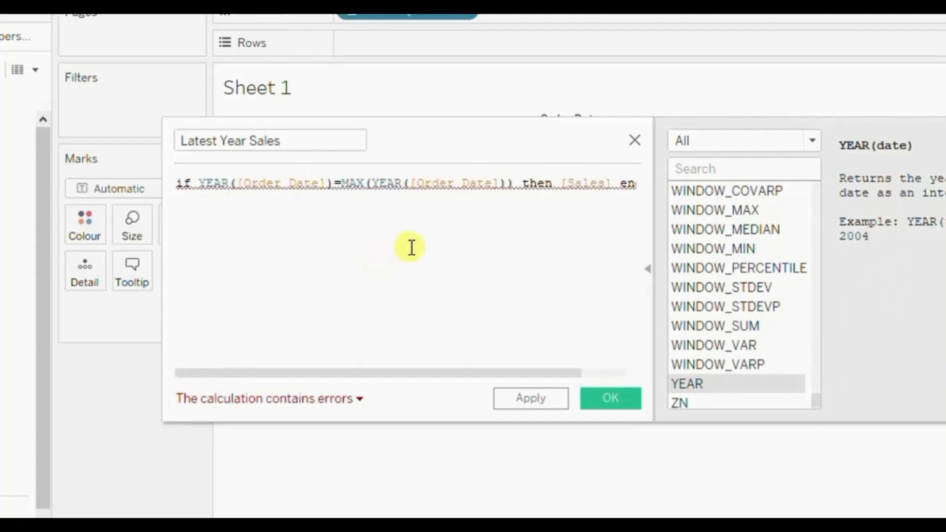
pyautogui.tripleClick(217, 182)
pyautogui.moveTo(290, 193)
pyautogui.mouseDown()
pyautogui.moveTo(312, 193)
pyautogui.moveTo(232, 176)
pyautogui.moveTo(281, 185)
pyautogui.mouseUp()
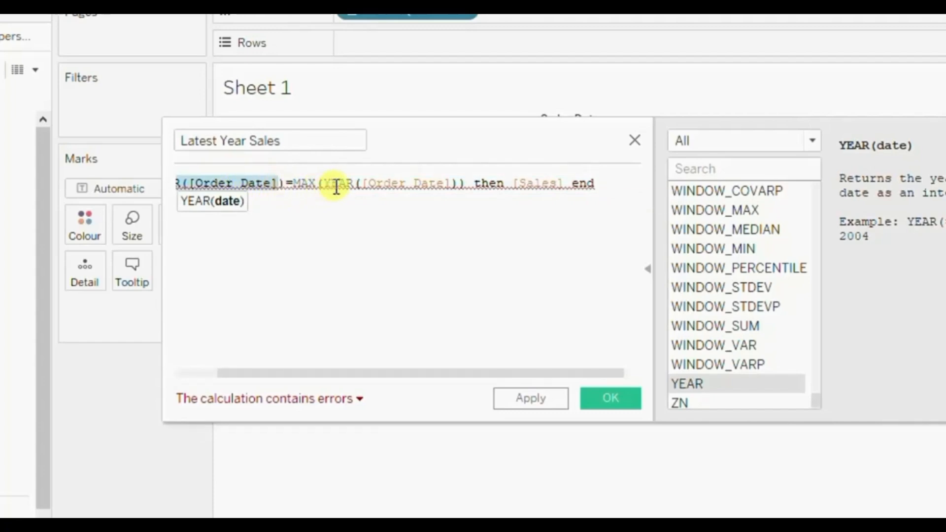
pyautogui.moveTo(334, 185)
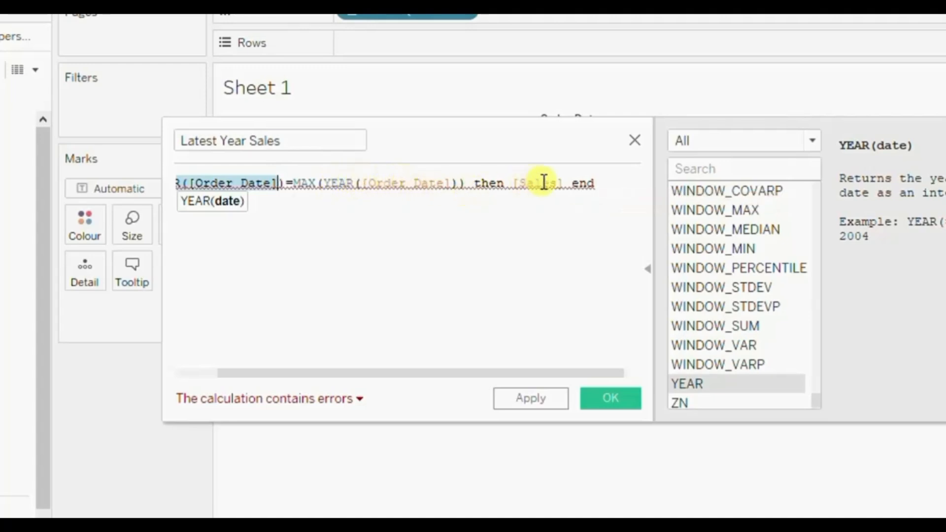
pyautogui.moveTo(526, 182); pyautogui.dragTo(564, 183)
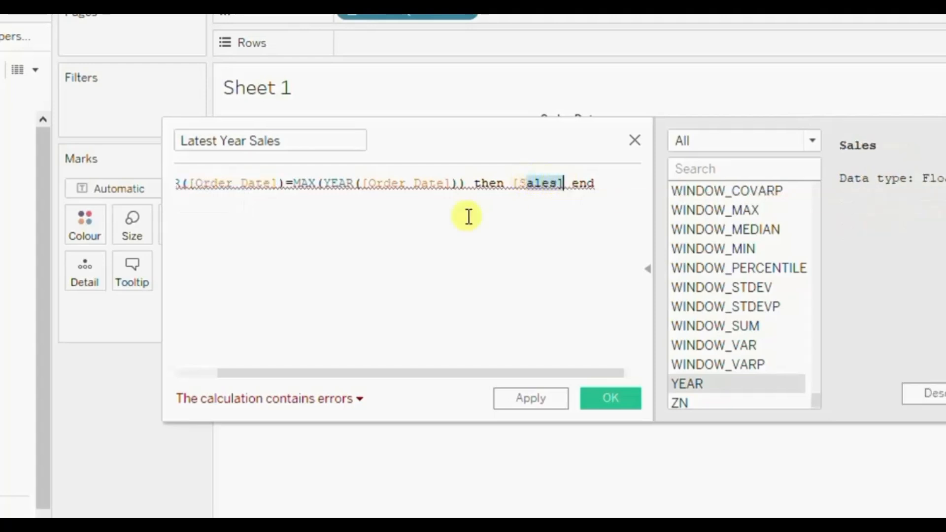
pyautogui.click(259, 403)
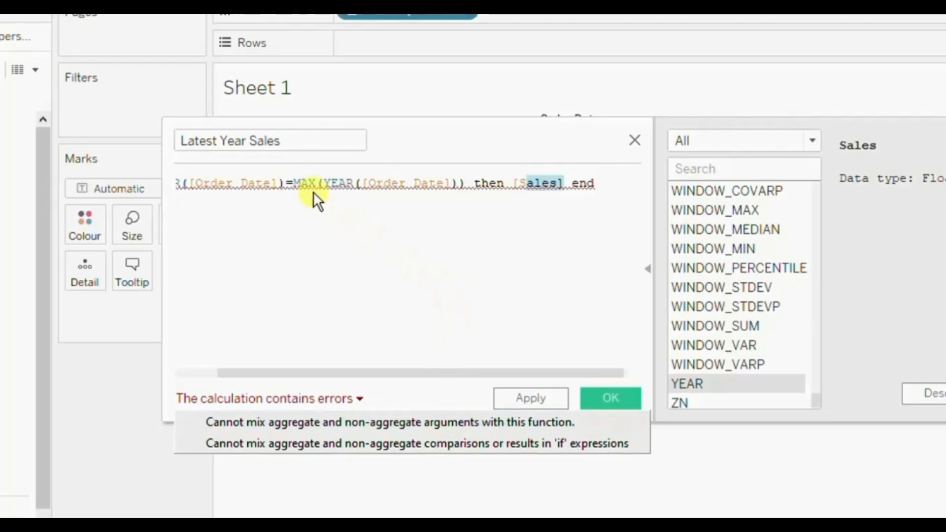
# Enclose MAX(YEAR([Order Date])) in curly braces within the formula and save the calculated field.
pyautogui.click(295, 182)
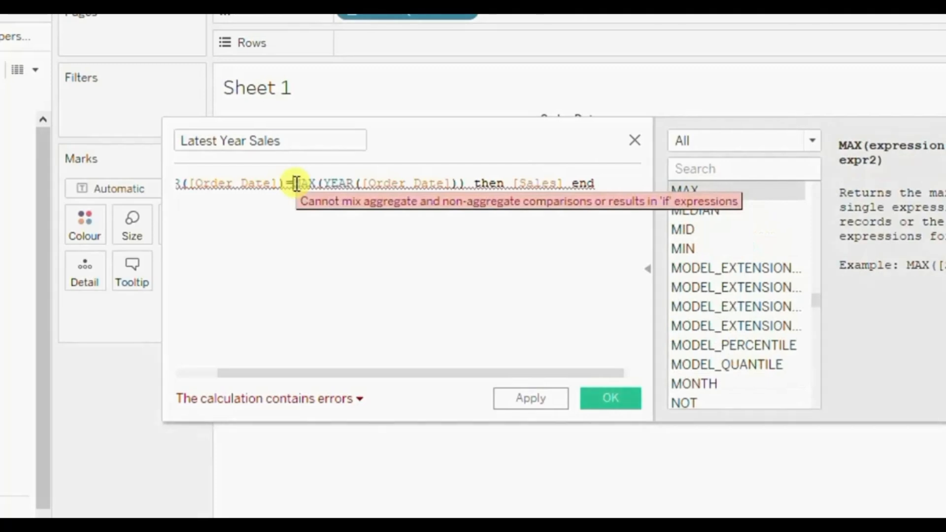
pyautogui.write('(')
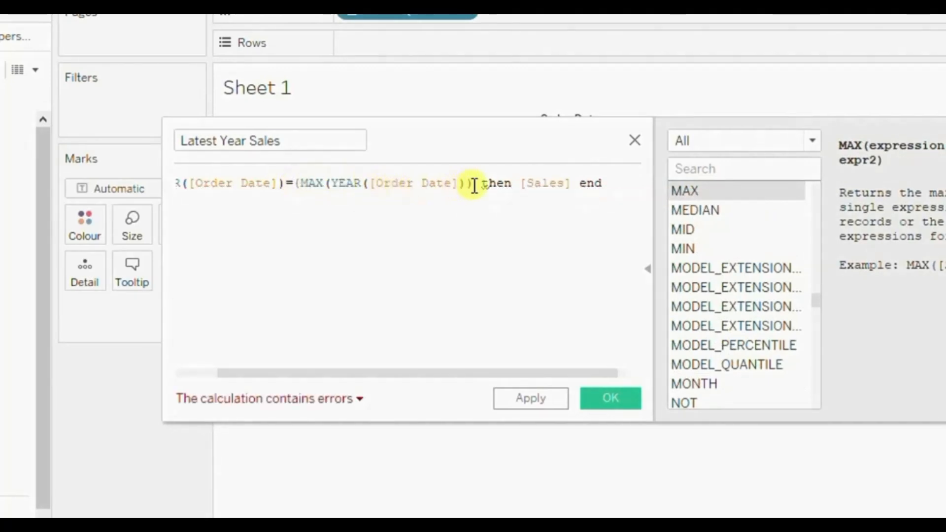
pyautogui.write(')')
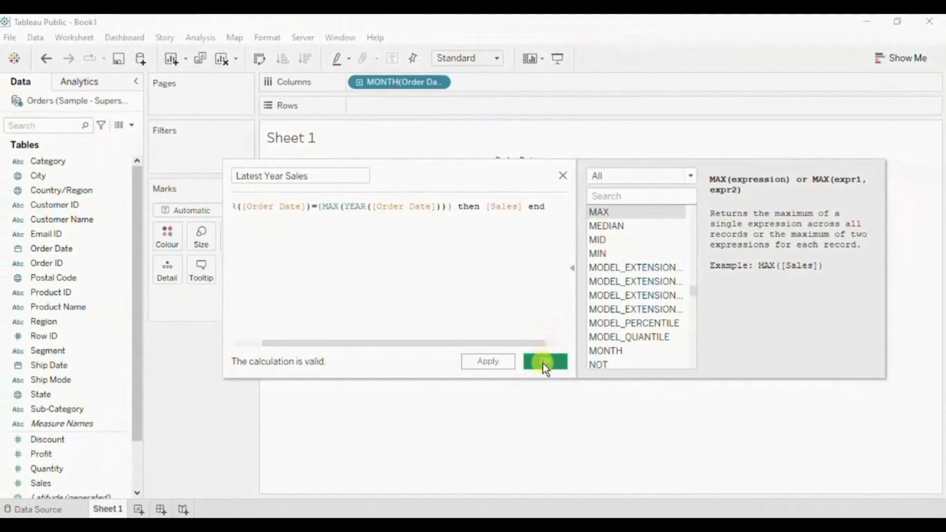
pyautogui.click(544, 362)
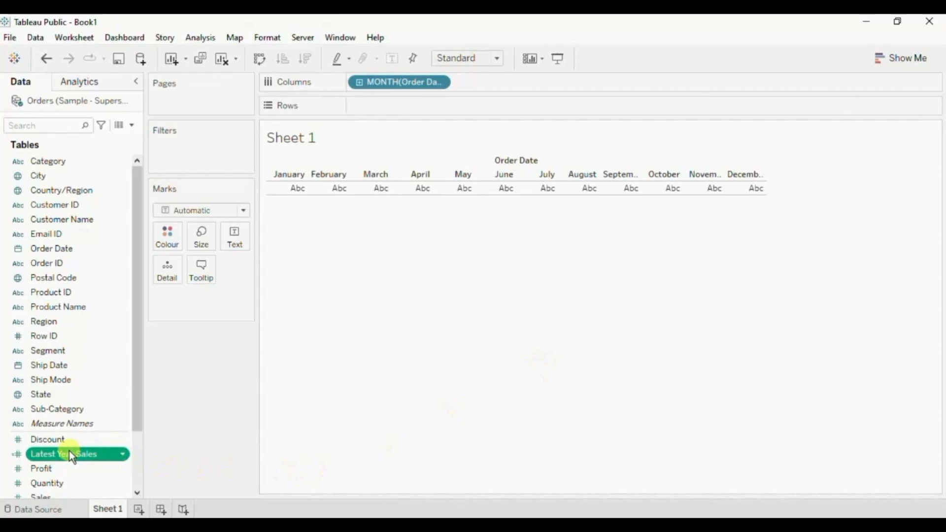
# Plot Latest Year Sales on Rows as a Bar chart fitted to Entire View.
pyautogui.moveTo(70, 452); pyautogui.dragTo(417, 101)
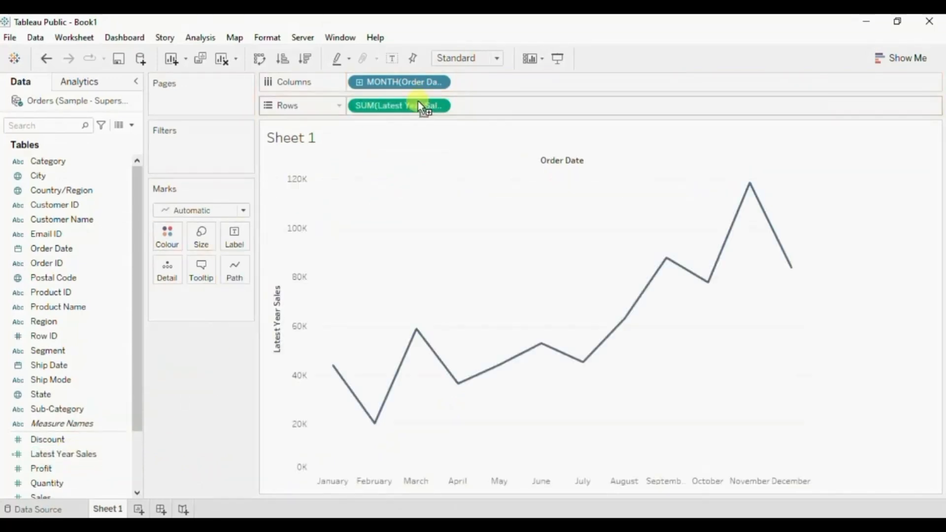
pyautogui.click(187, 210)
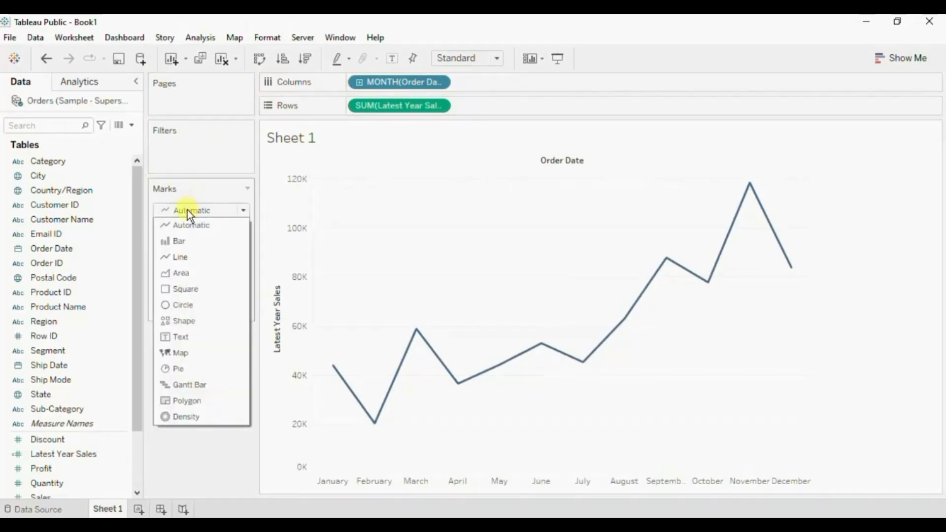
pyautogui.click(188, 242)
pyautogui.click(462, 59)
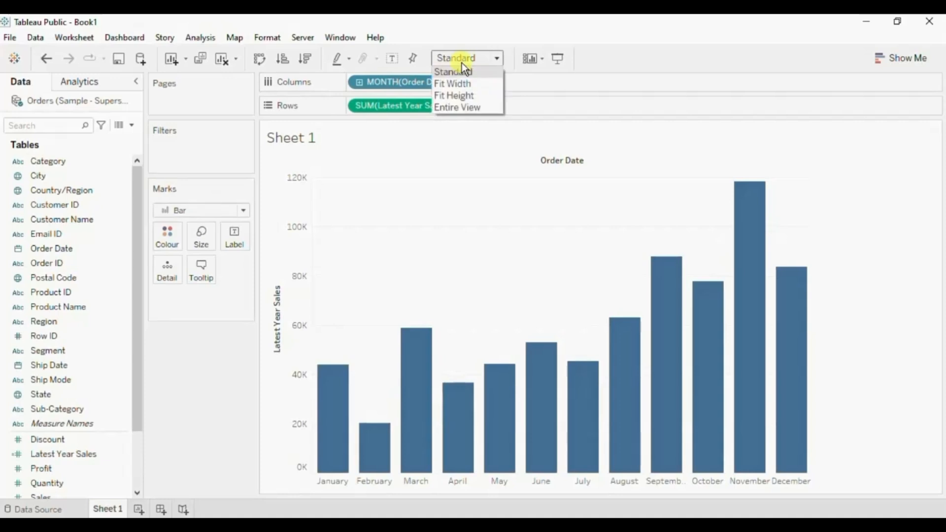
pyautogui.click(463, 104)
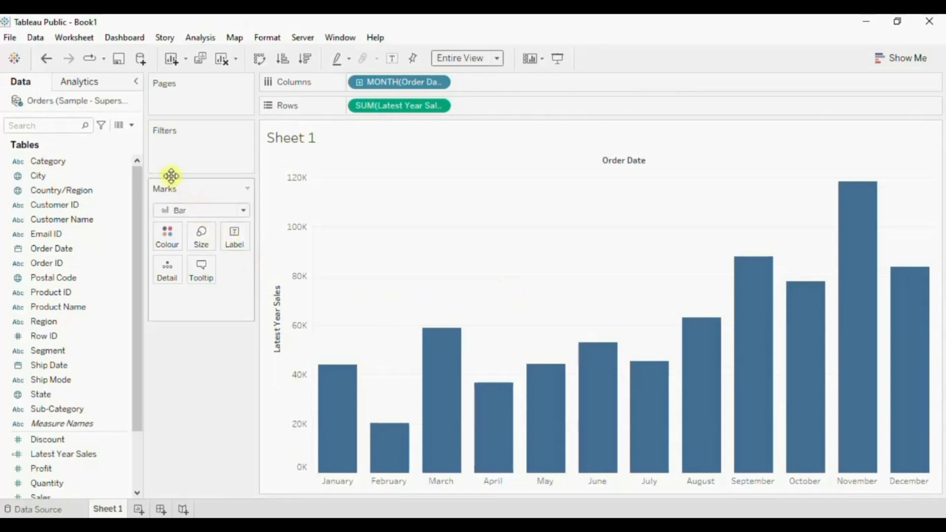
# Start another calculated field and name it Previous Year Sales.
pyautogui.click(131, 128)
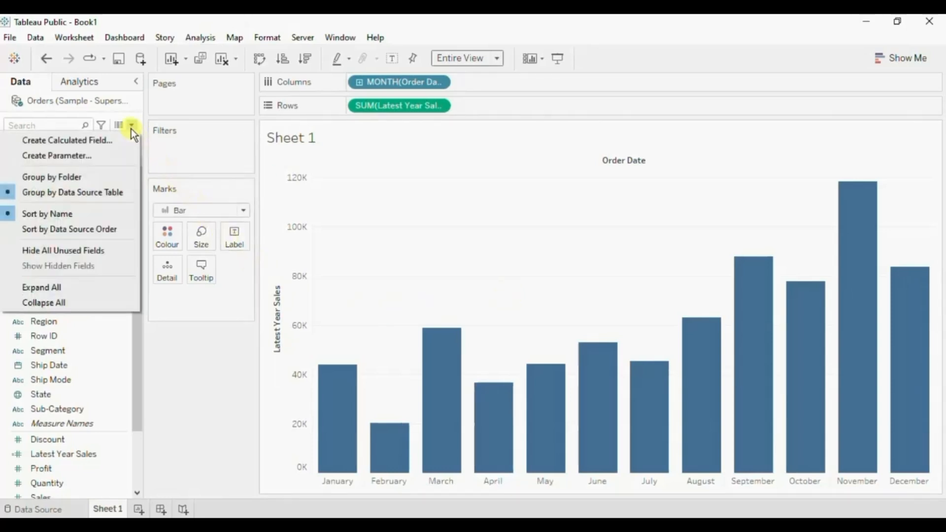
pyautogui.click(111, 144)
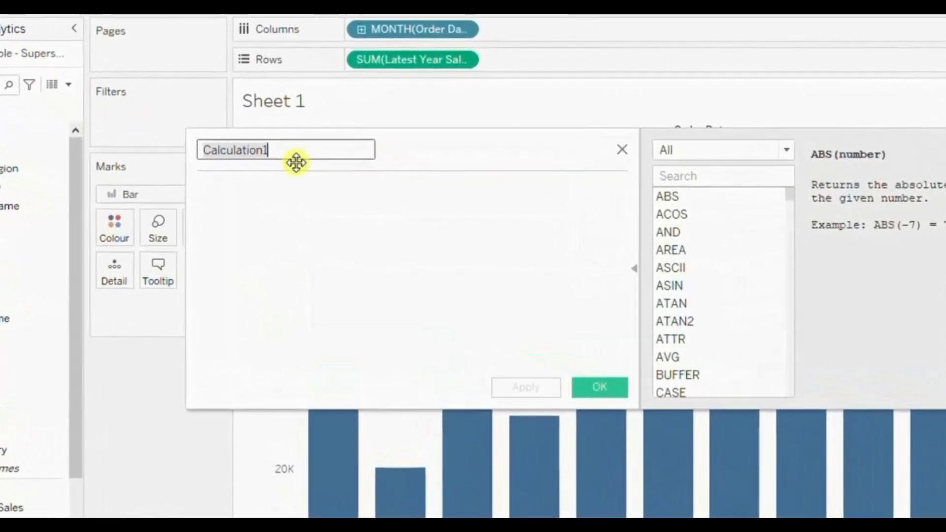
pyautogui.write('P')
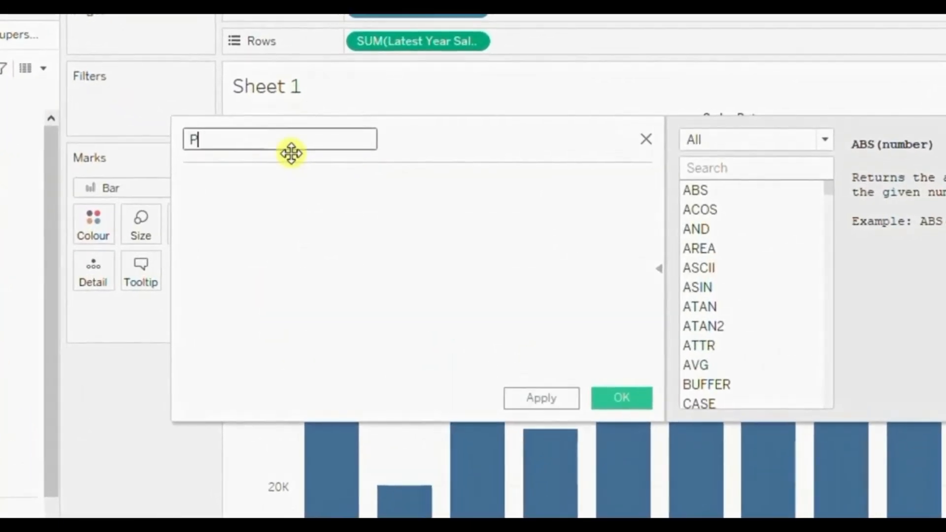
pyautogui.write('revious Y')
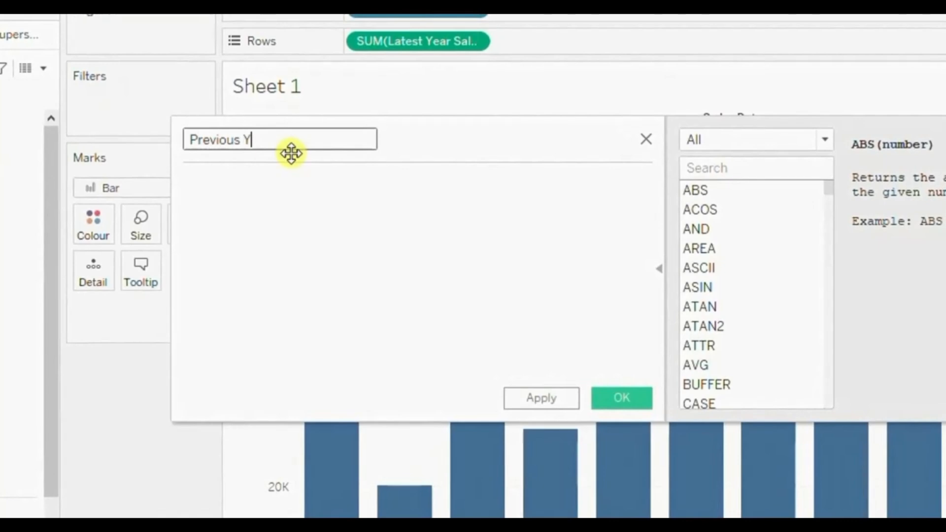
pyautogui.write('ear Sales')
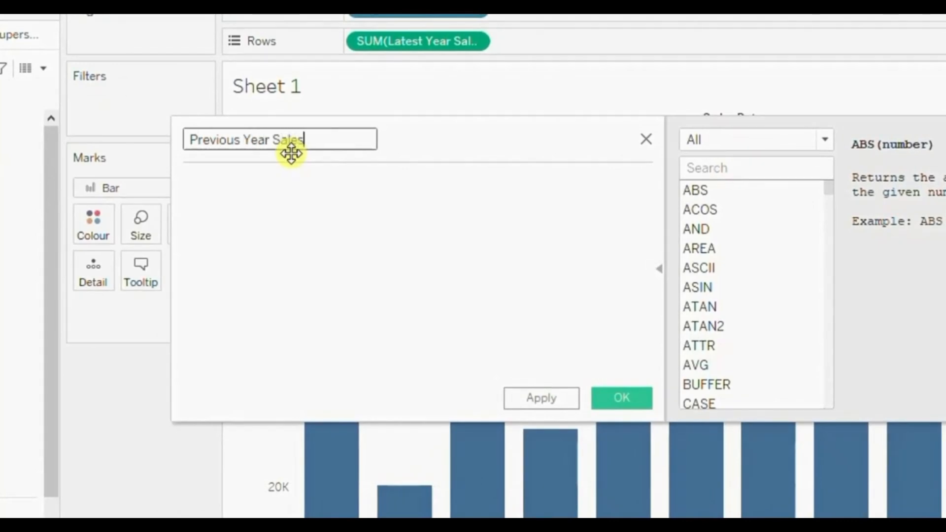
# Begin the Previous Year Sales formula with the condition if YEAR([Order Date]).
pyautogui.click(277, 186)
pyautogui.write('if yea')
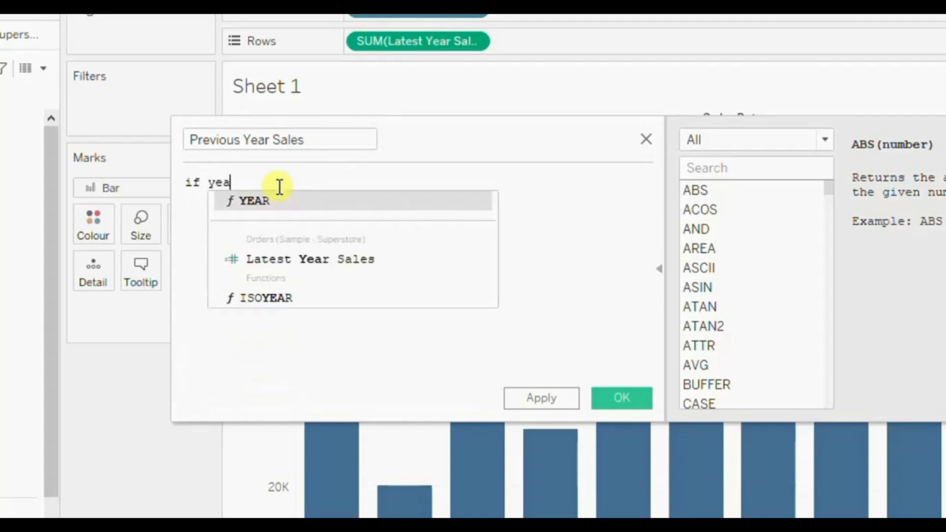
pyautogui.press('Return')
pyautogui.write('order)')
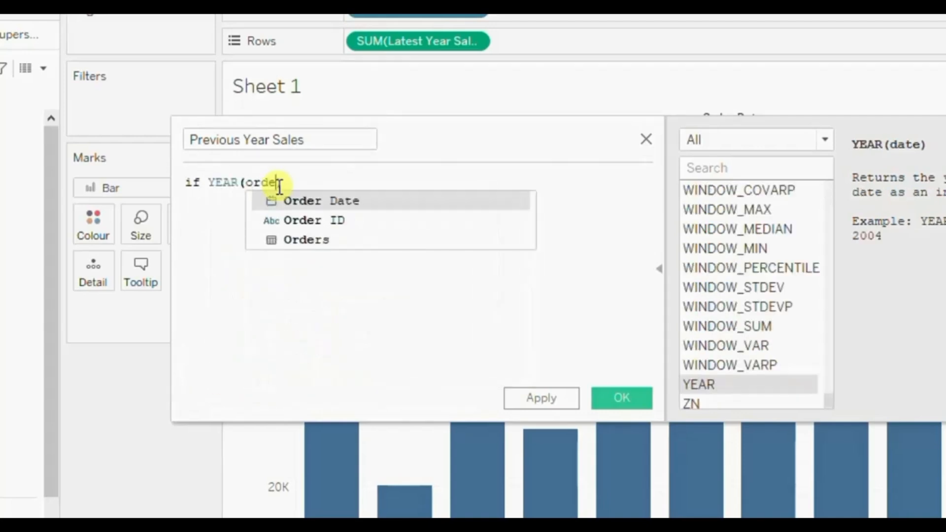
pyautogui.press('Return')
pyautogui.press('Right')
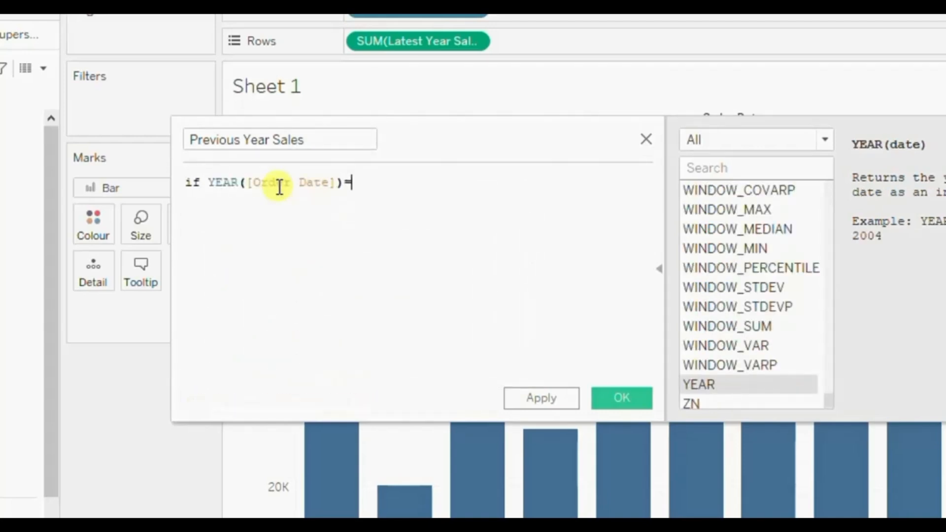
# Complete the condition by comparing the order year with =MAX(YEAR([Order Date])) - 1.
pyautogui.write('=max')
pyautogui.press('Return')
pyautogui.write('year')
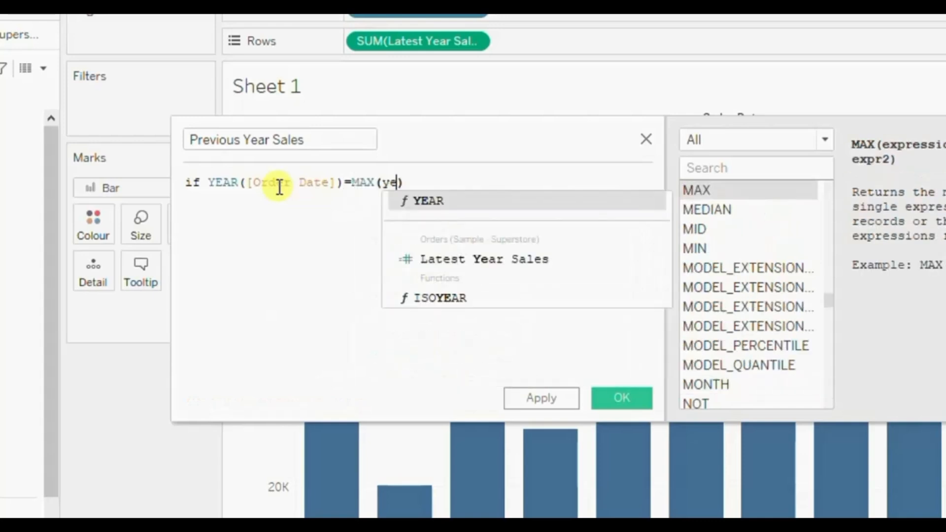
pyautogui.press('Return')
pyautogui.write('orde')
pyautogui.press('Return')
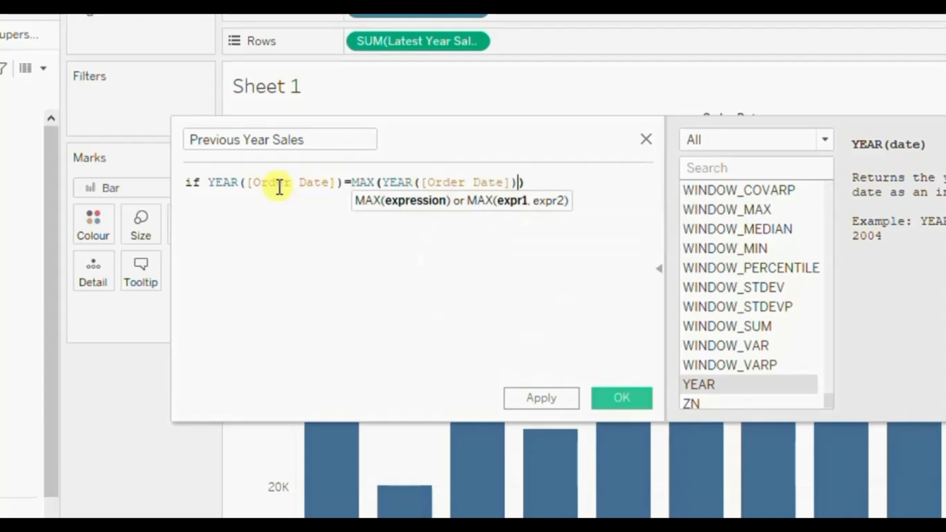
pyautogui.press('Right')
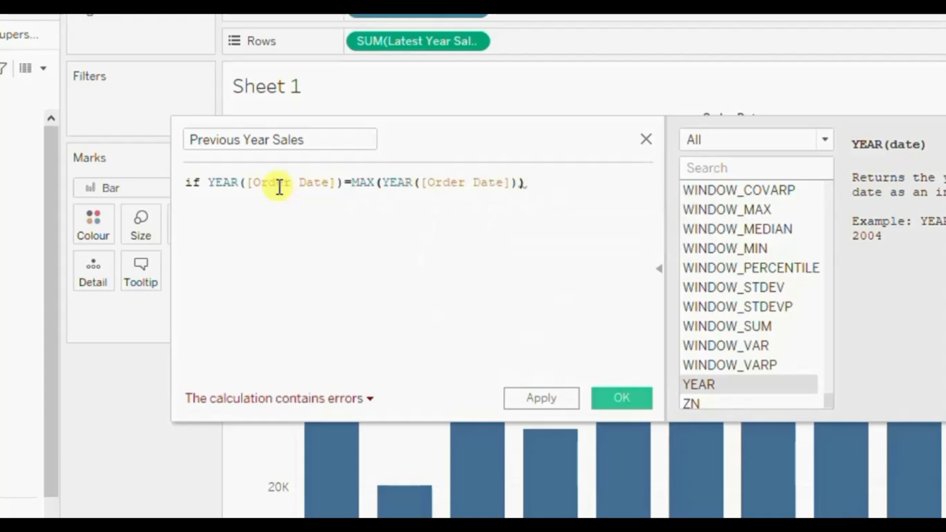
pyautogui.write('- 1')
# Add then [Sales] END as the second line of the Previous Year Sales formula.
pyautogui.press('Return')
pyautogui.write('then sal')
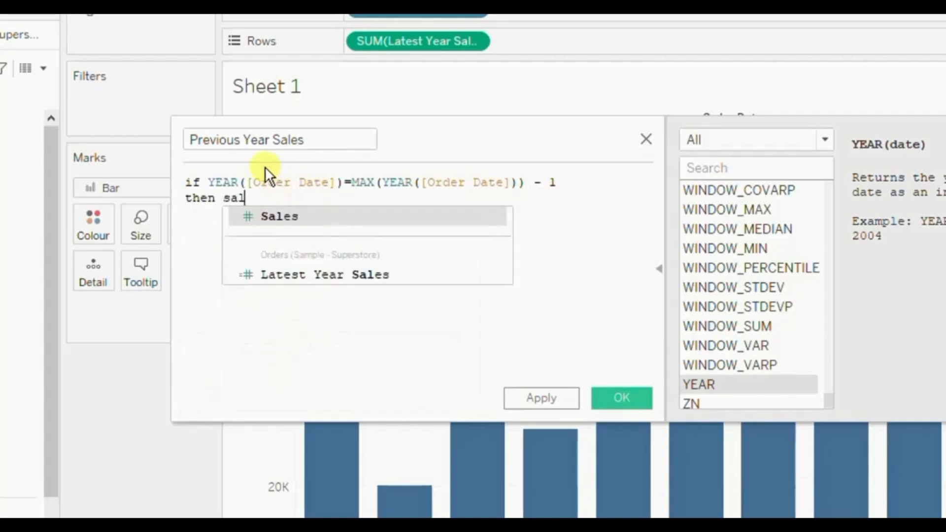
pyautogui.press('Return')
pyautogui.write('en')
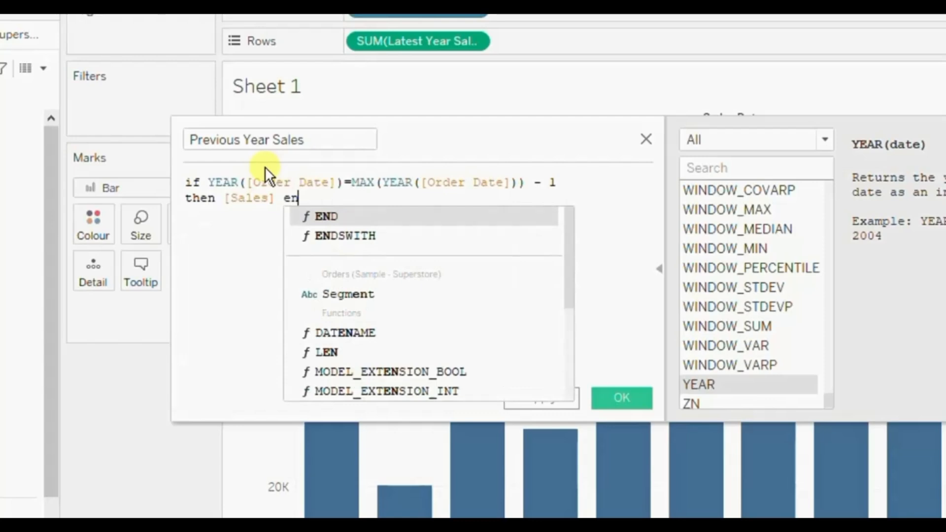
pyautogui.write('d')
pyautogui.press('Return')
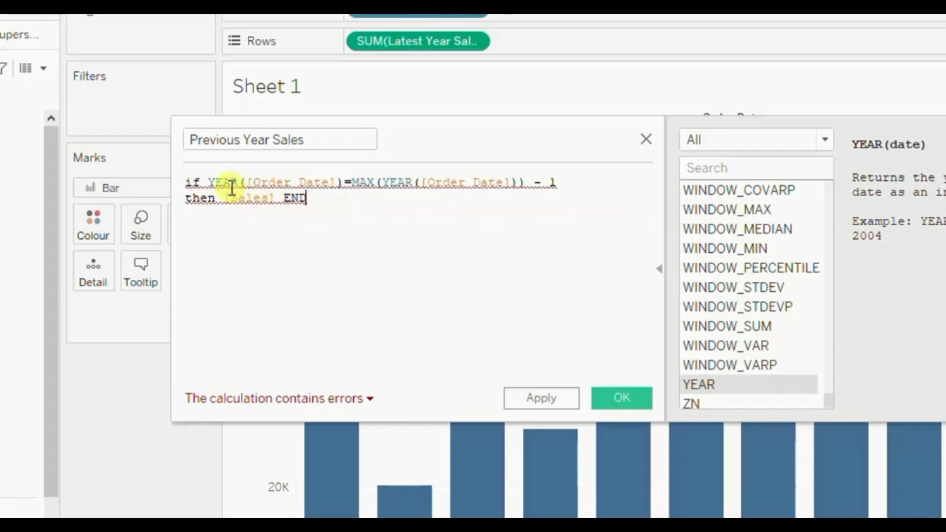
# Review both sides of the year comparison in the formula and examine the details of its calculation errors.
pyautogui.moveTo(208, 181); pyautogui.dragTo(337, 182)
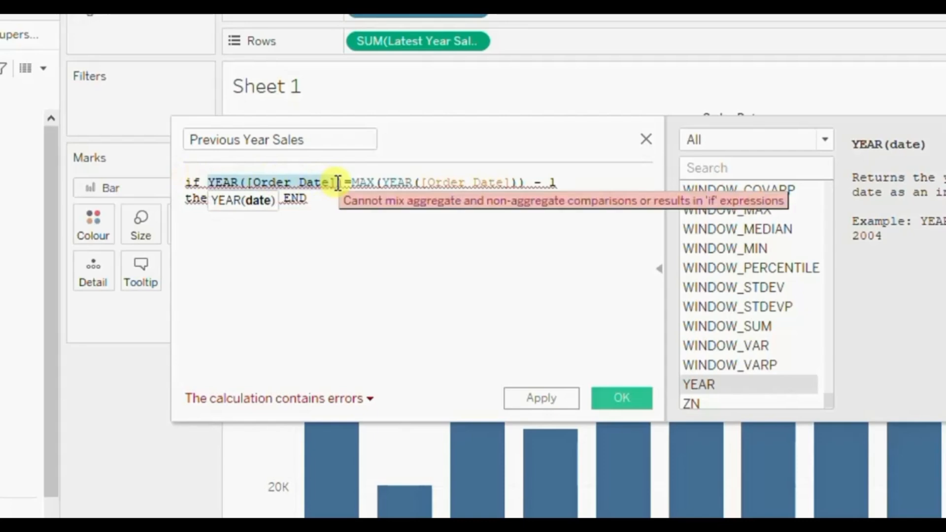
pyautogui.moveTo(352, 183); pyautogui.dragTo(552, 184)
pyautogui.click(567, 189)
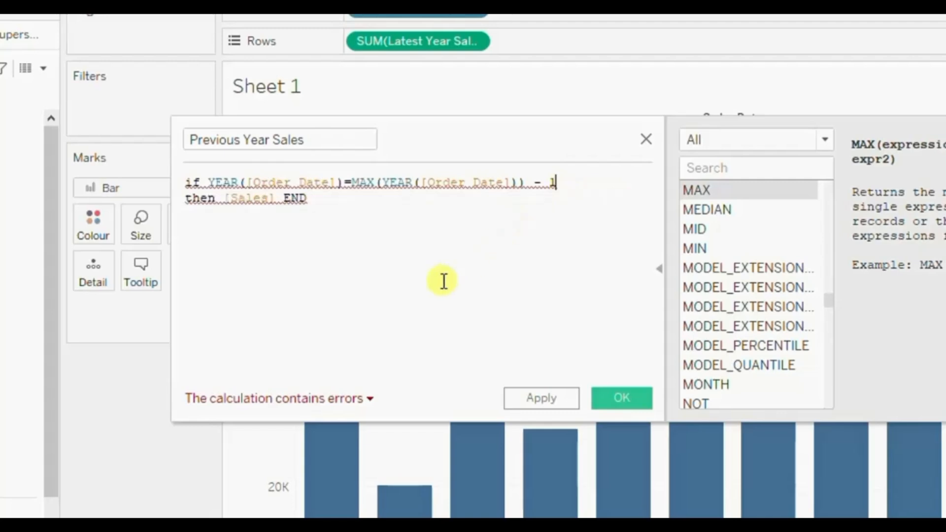
pyautogui.click(307, 397)
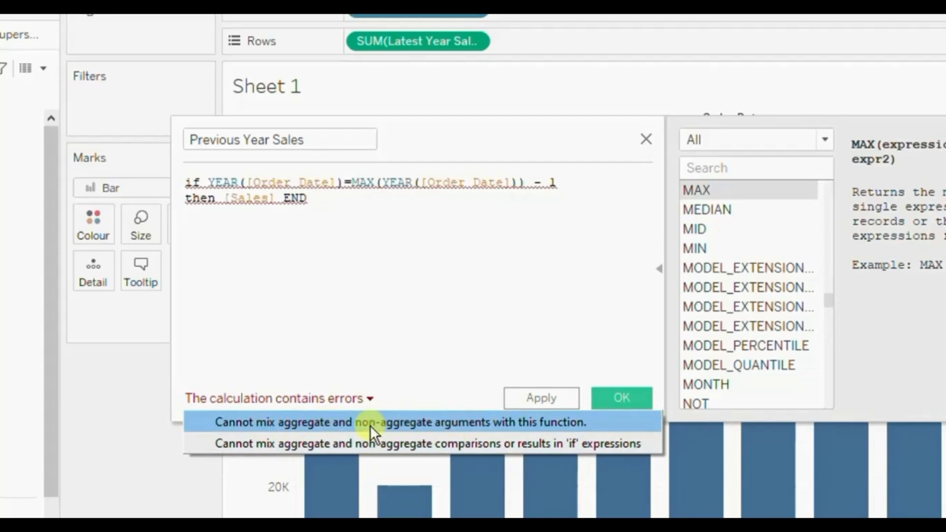
pyautogui.click(362, 306)
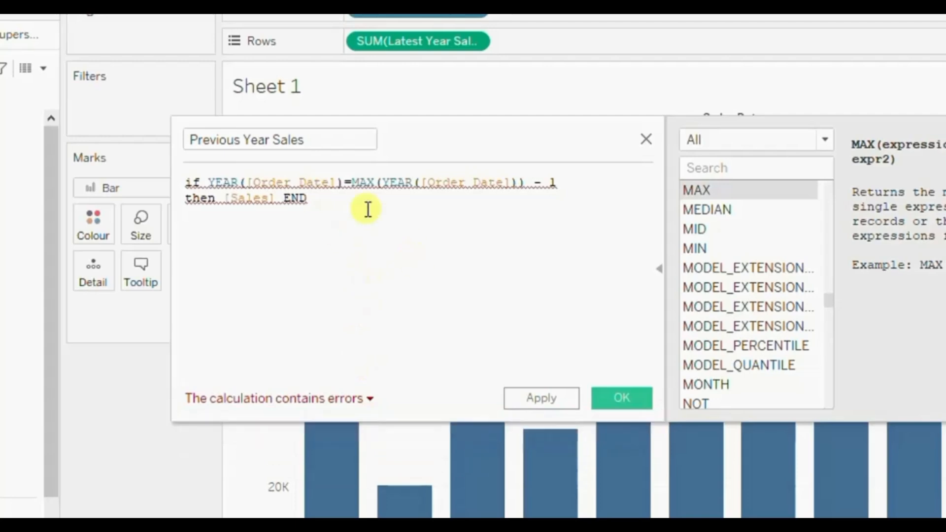
# Enclose MAX(YEAR([Order Date])) in curly braces in the Previous Year Sales formula and save the calculated field.
pyautogui.click(356, 182)
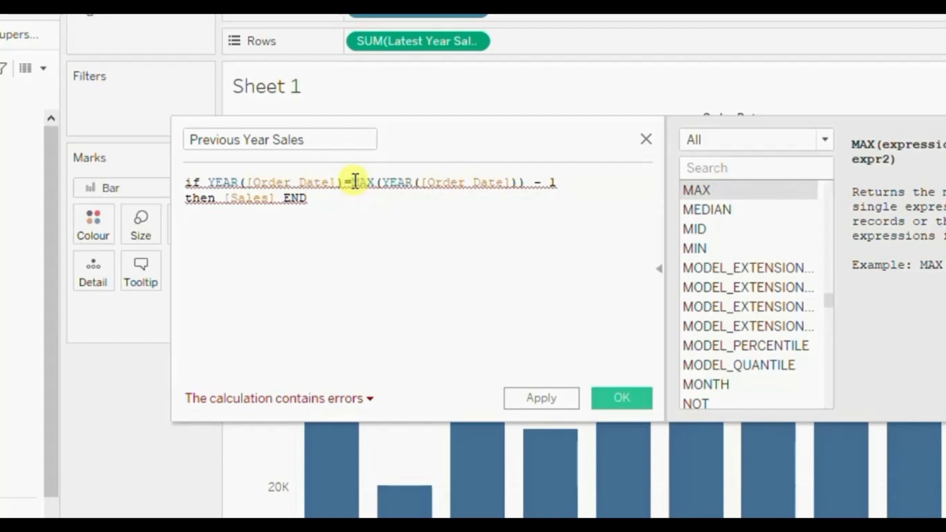
pyautogui.write('{')
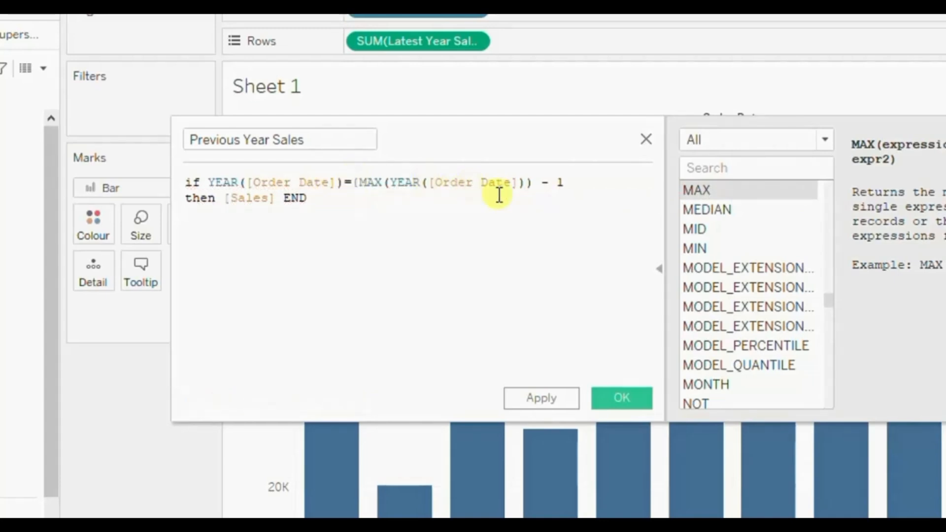
pyautogui.click(534, 183)
pyautogui.write('}')
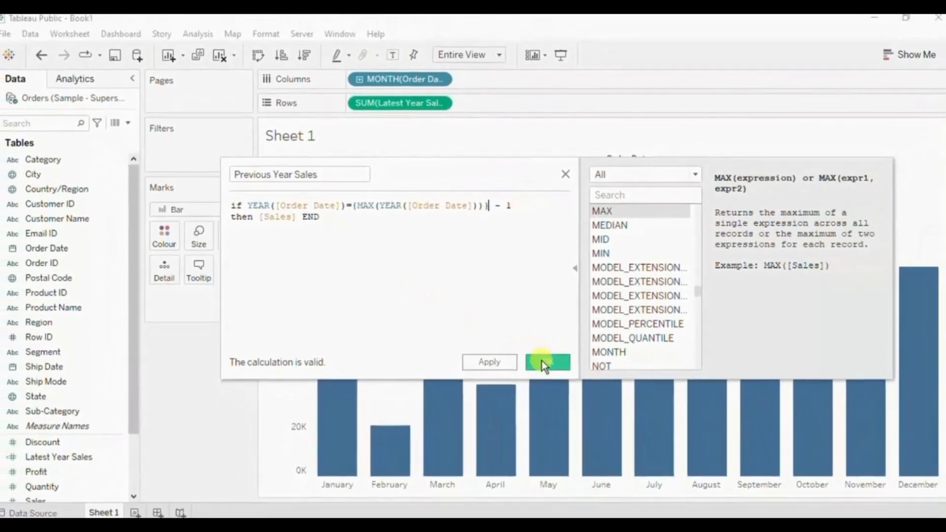
pyautogui.click(599, 387)
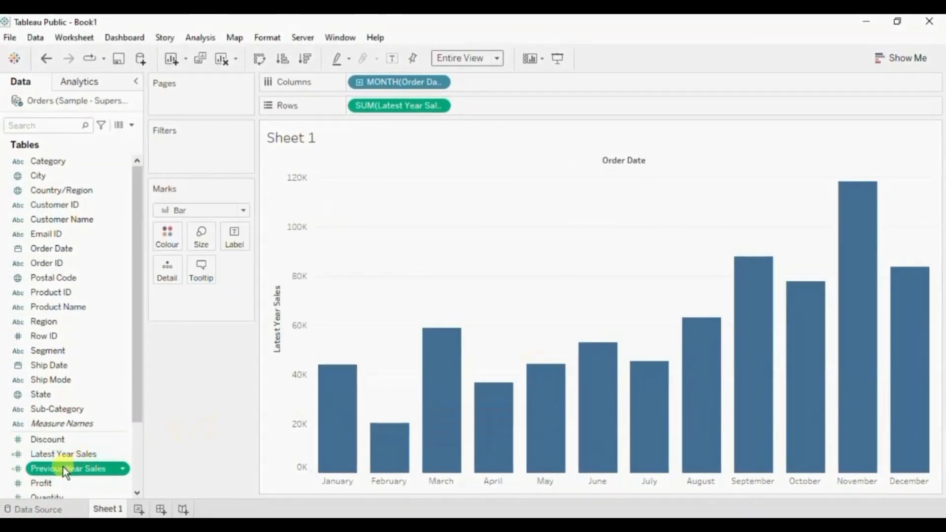
# Plot Previous Year Sales on Rows as a Line mark sharing a dual axis with Latest Year Sales.
pyautogui.moveTo(72, 467); pyautogui.dragTo(272, 285)
pyautogui.moveTo(311, 244); pyautogui.dragTo(493, 101)
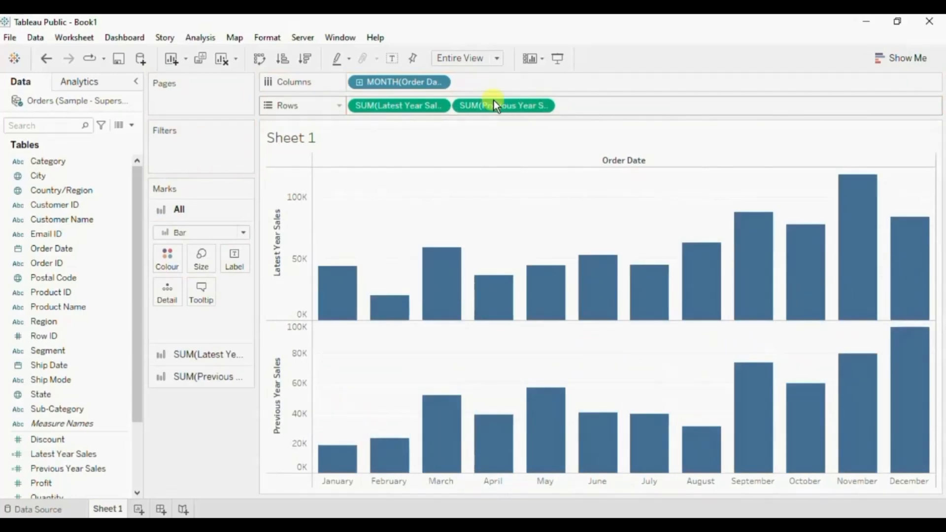
pyautogui.click(543, 106)
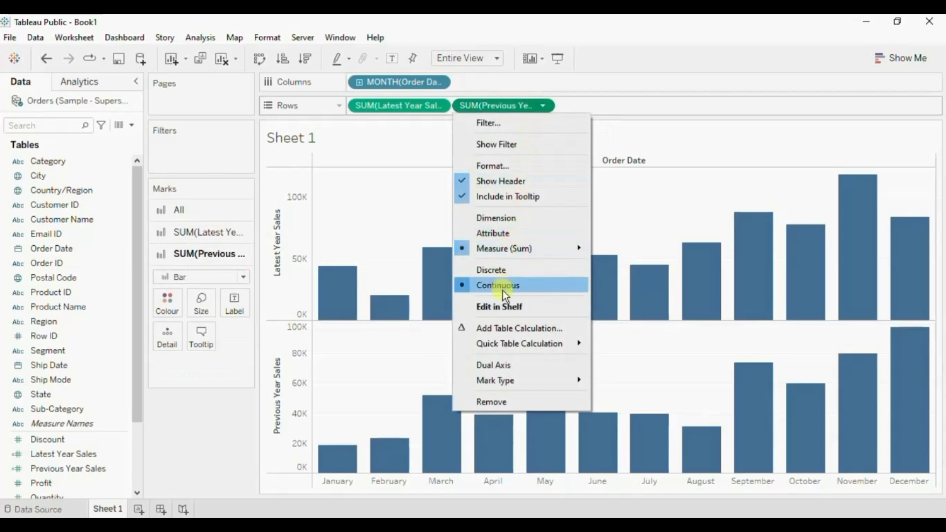
pyautogui.click(500, 367)
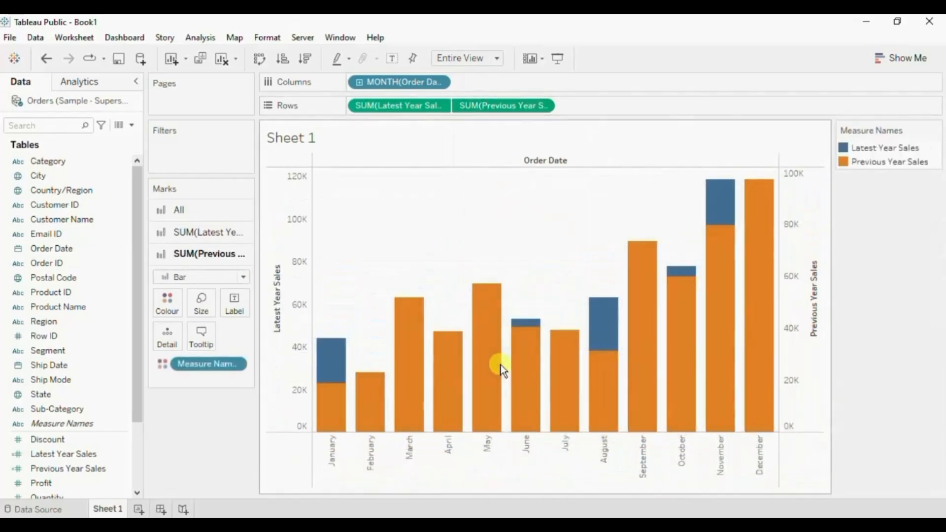
pyautogui.click(201, 276)
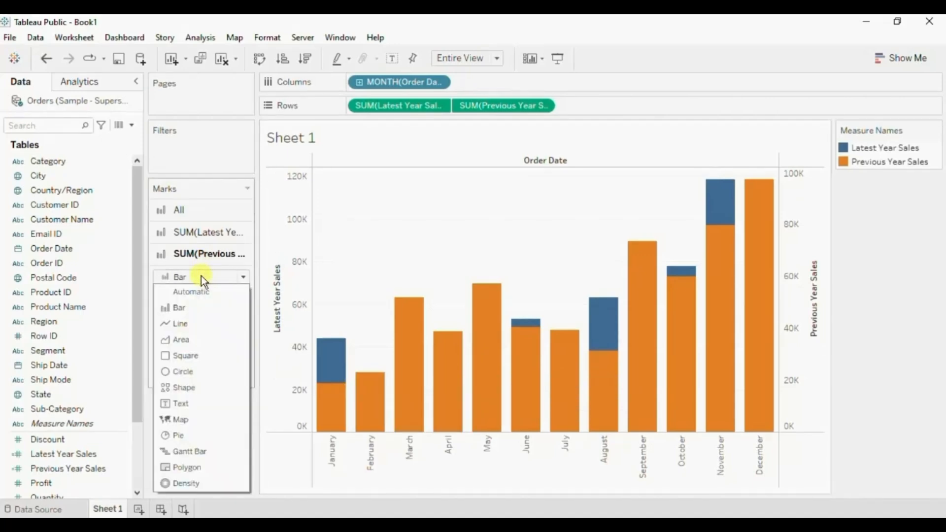
pyautogui.click(191, 323)
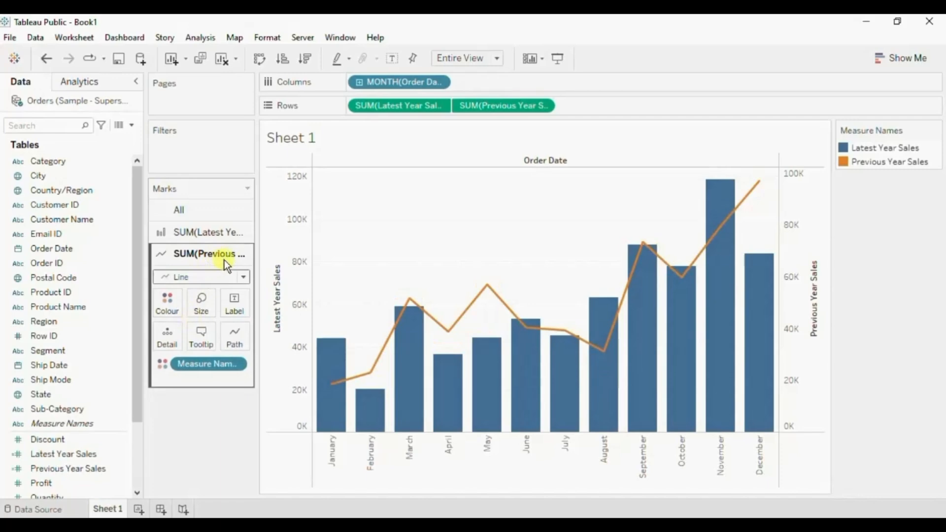
# Hide the sales axis headers and the Order Date field label for columns.
pyautogui.rightClick(291, 206)
pyautogui.click(323, 340)
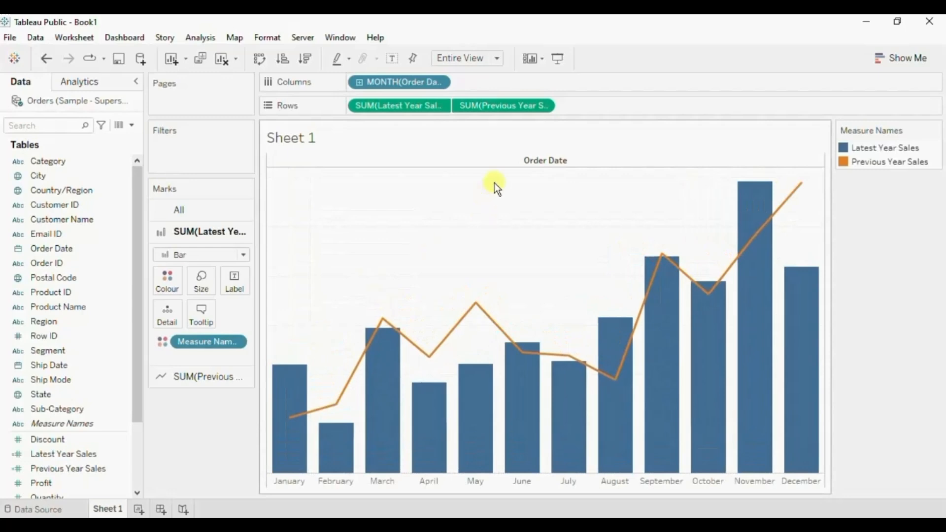
pyautogui.rightClick(525, 164)
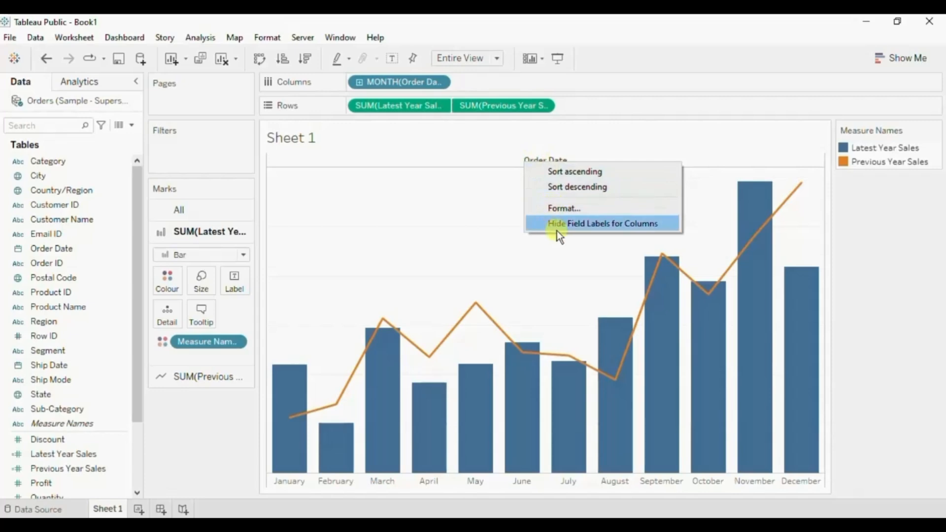
pyautogui.click(576, 226)
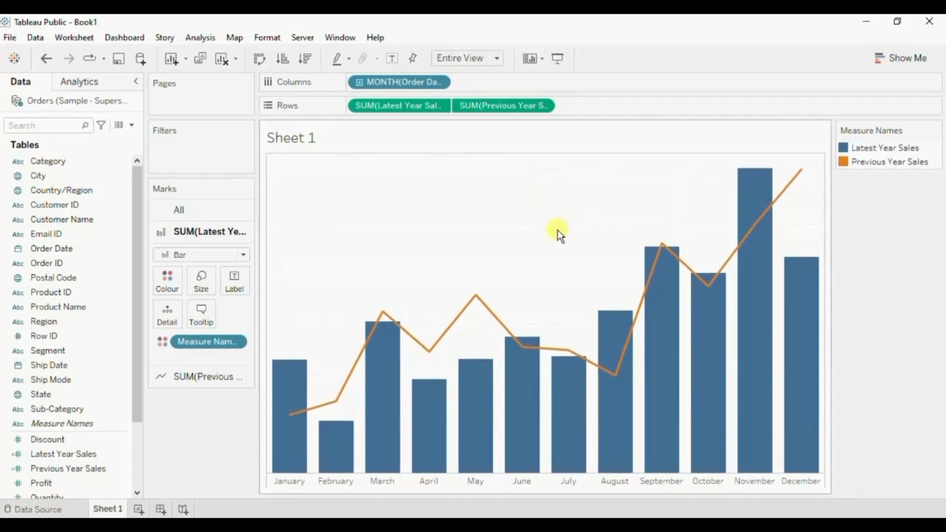
# Format the sheet borders with the Row Divider and Column Divider panes set to None.
pyautogui.rightClick(381, 195)
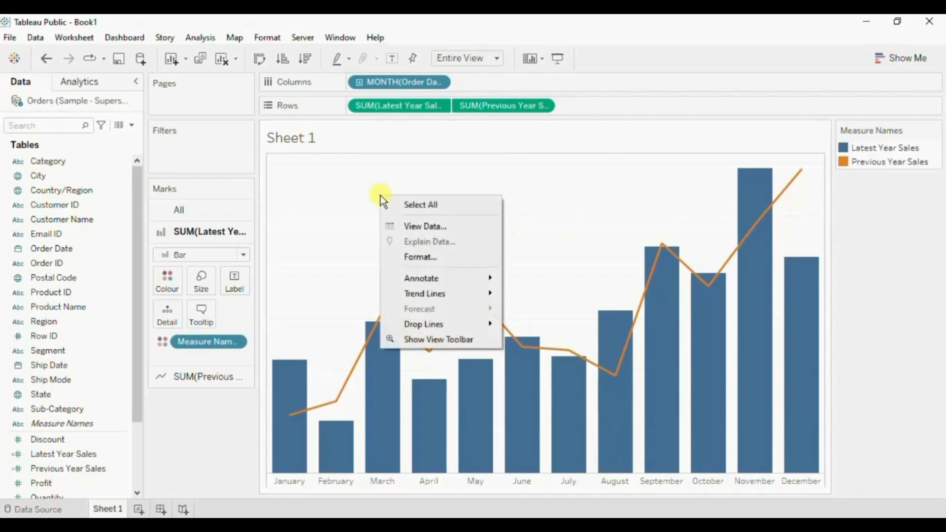
pyautogui.click(403, 257)
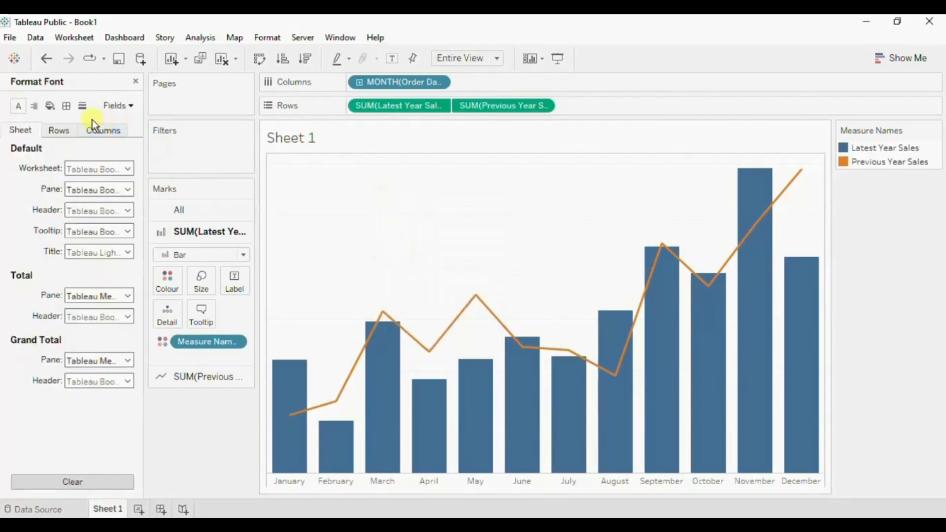
pyautogui.click(67, 105)
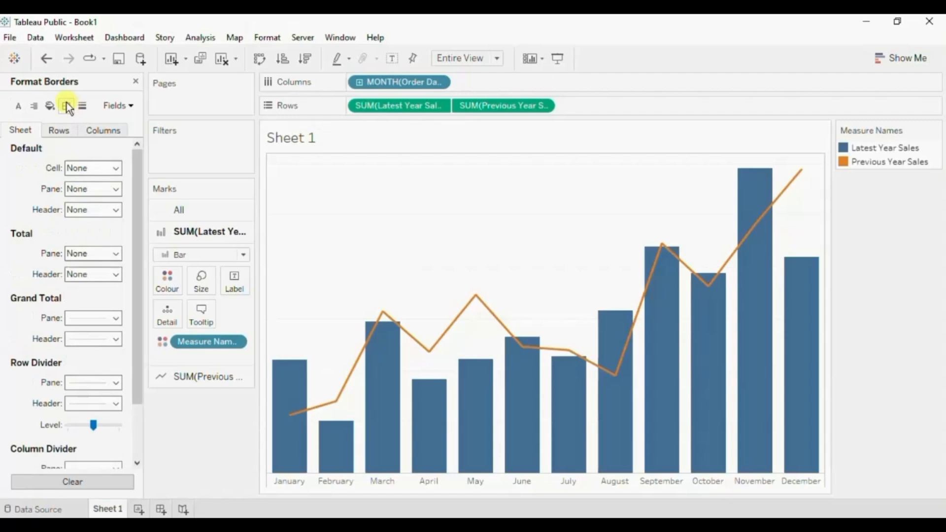
pyautogui.scroll(-3, 70, 335)
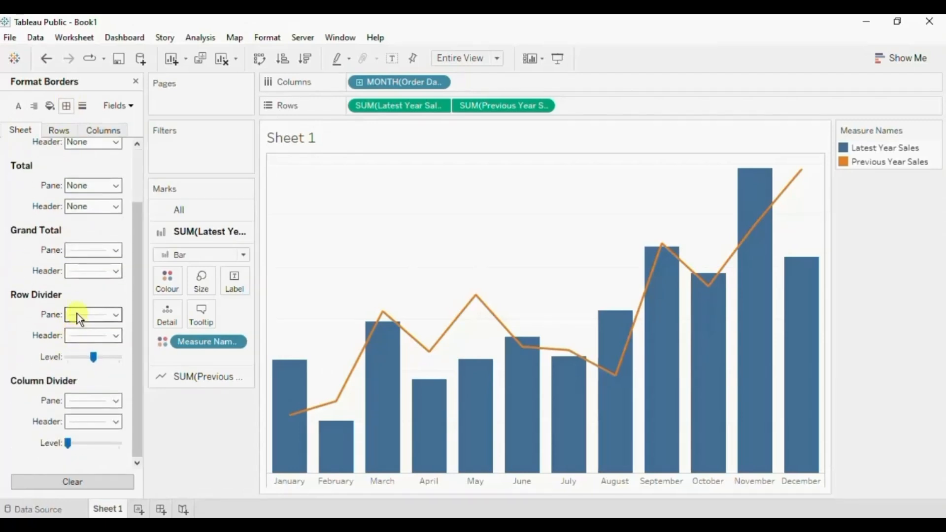
pyautogui.click(77, 313)
pyautogui.click(109, 123)
pyautogui.click(76, 403)
pyautogui.click(96, 203)
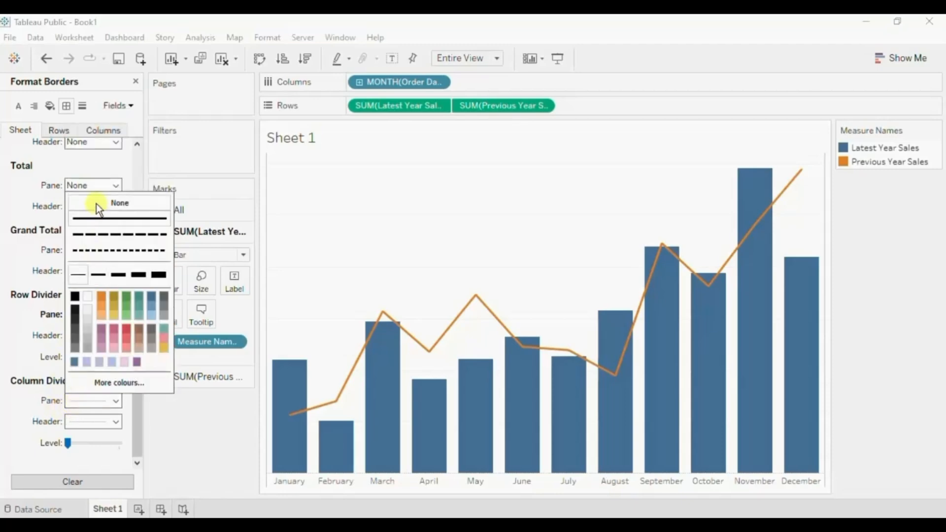
# Set the sheet's Zero Lines and the Rows Grid Lines to None in the line formatting.
pyautogui.click(83, 103)
pyautogui.click(75, 187)
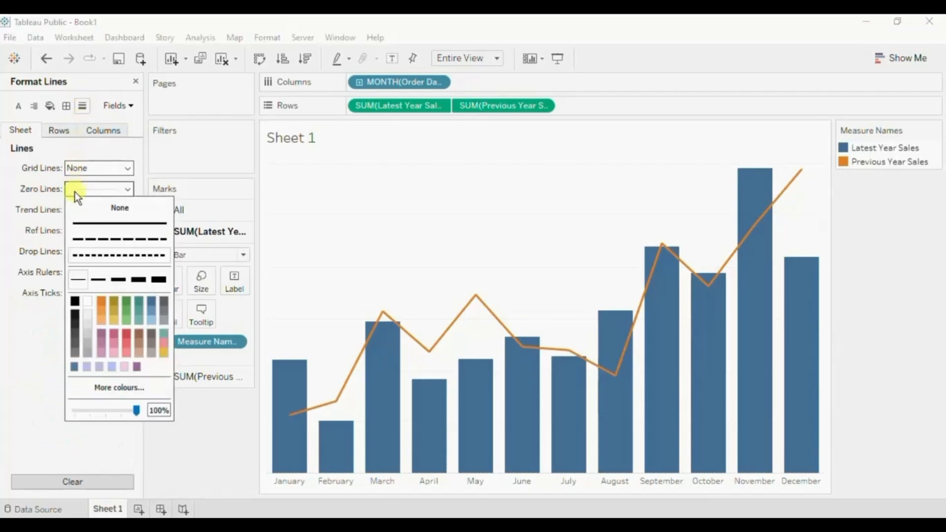
pyautogui.click(91, 206)
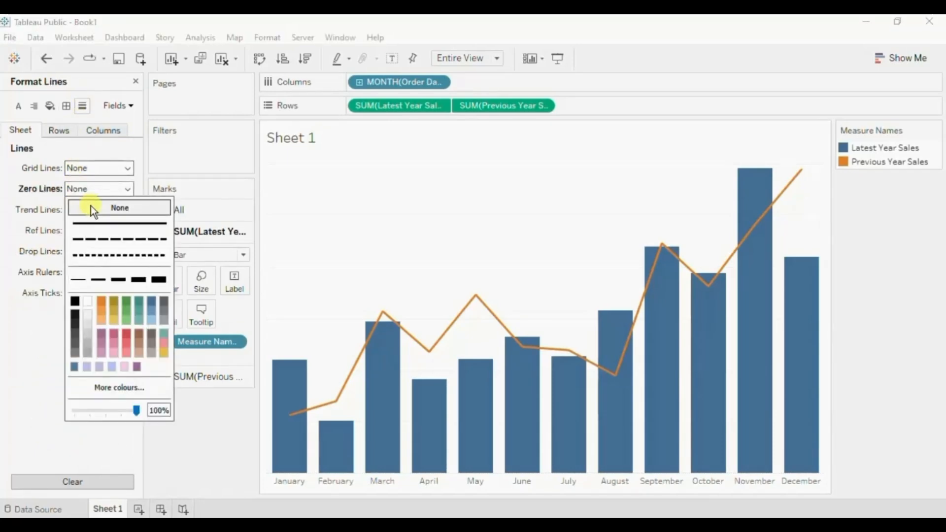
pyautogui.click(42, 224)
pyautogui.click(61, 131)
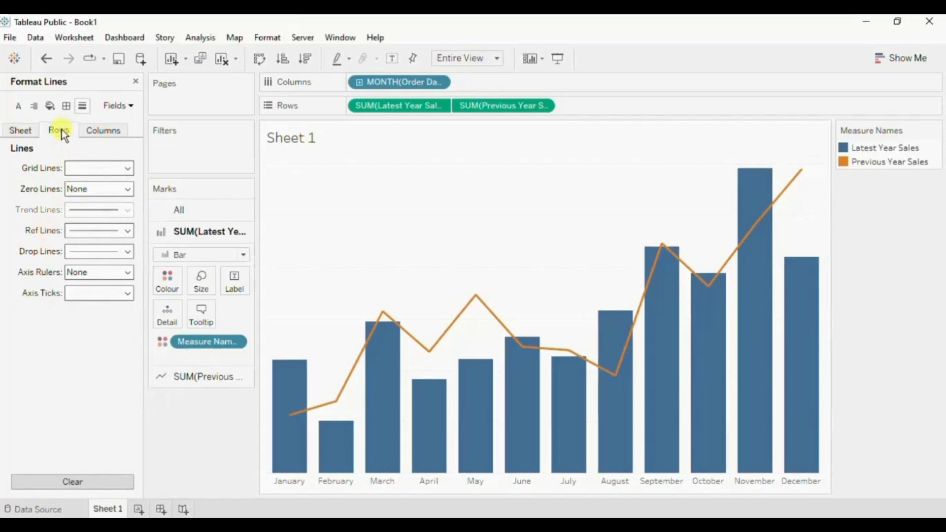
pyautogui.click(82, 167)
pyautogui.click(90, 185)
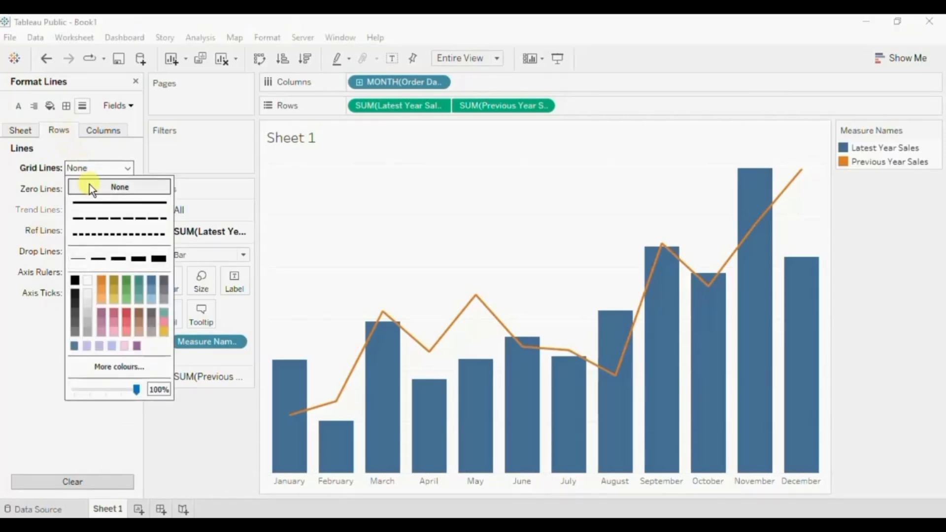
pyautogui.click(397, 216)
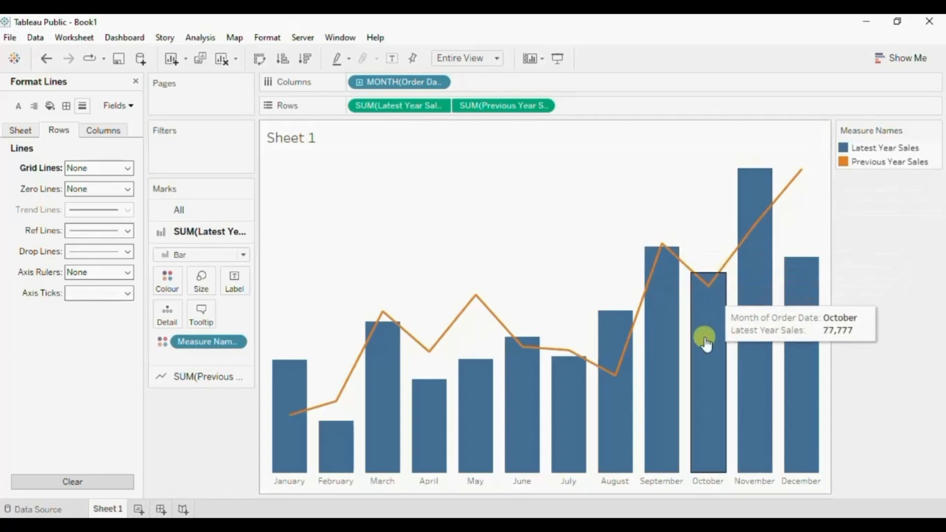
# Review the colours assigned to Latest Year Sales and Previous Year Sales in the Measure Names colour settings.
pyautogui.doubleClick(847, 147)
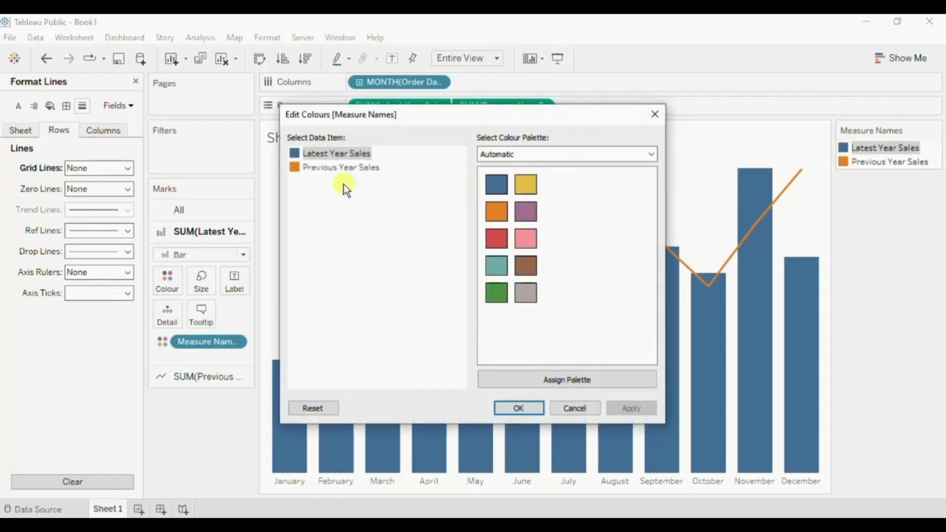
pyautogui.click(326, 167)
pyautogui.click(325, 153)
pyautogui.click(515, 408)
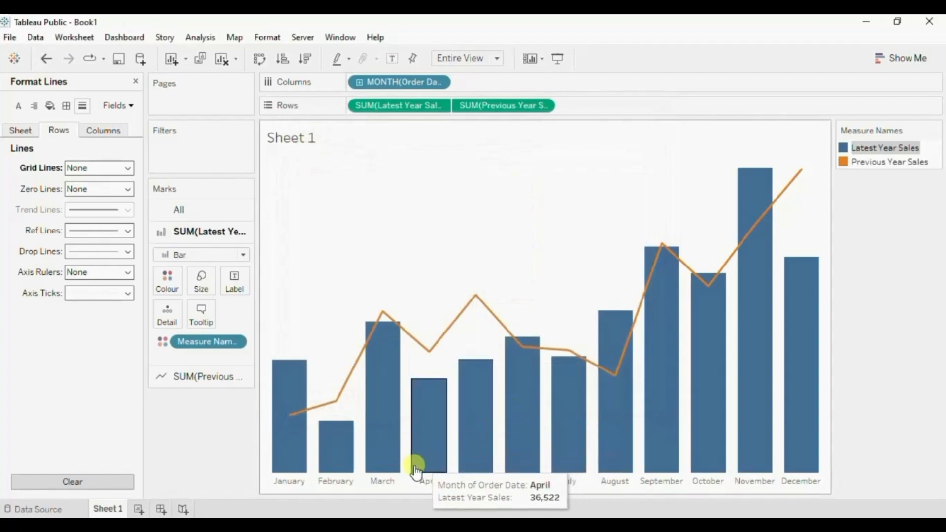
# Hide the month header below the chart and clear the March selection.
pyautogui.rightClick(384, 483)
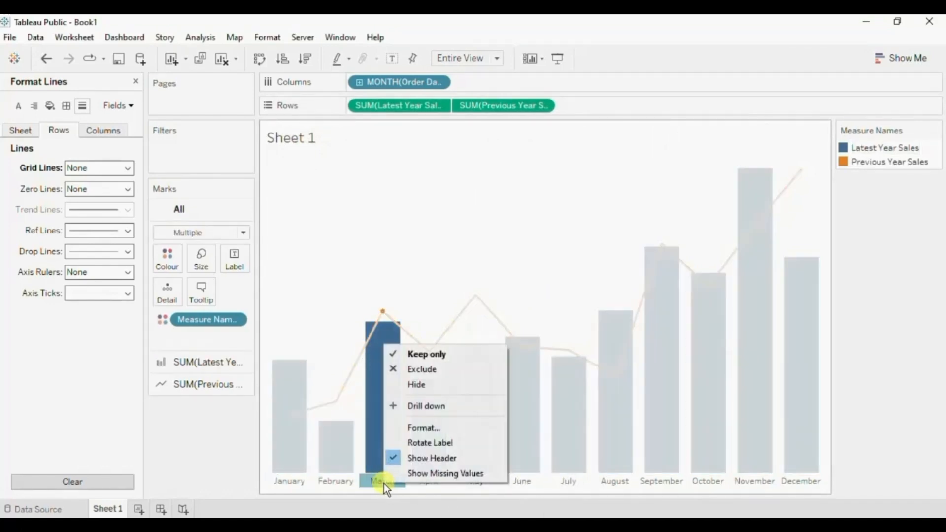
pyautogui.click(404, 459)
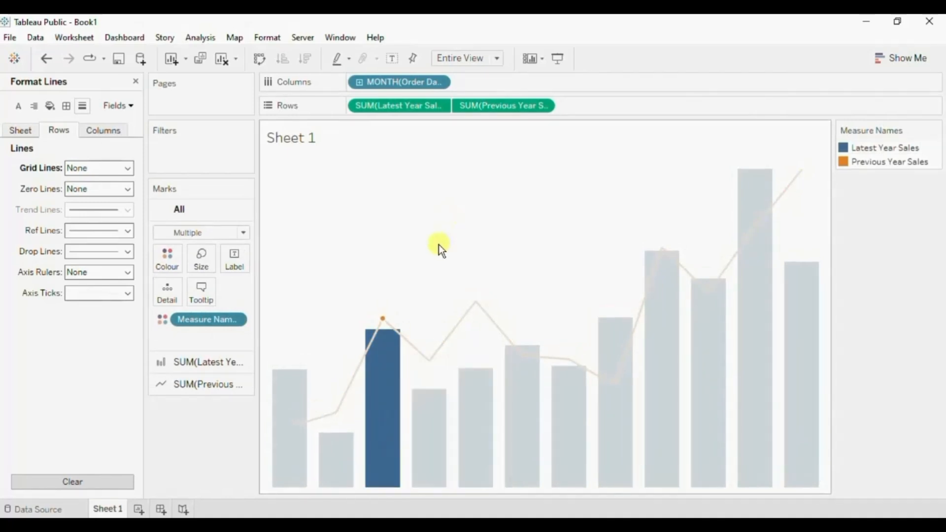
pyautogui.click(439, 244)
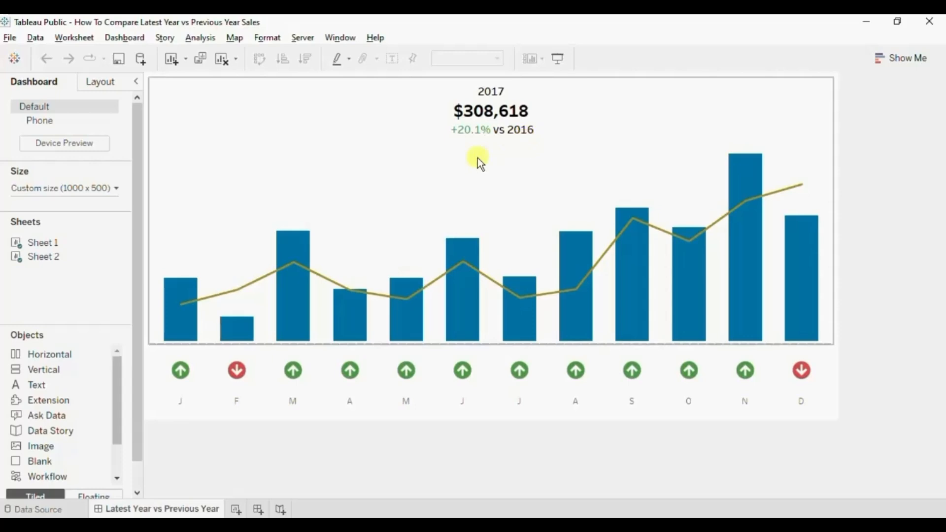
# Return to the Book1 workbook and start a new calculated field named Latest Year.
pyautogui.hotkey('alt', 'Tab')
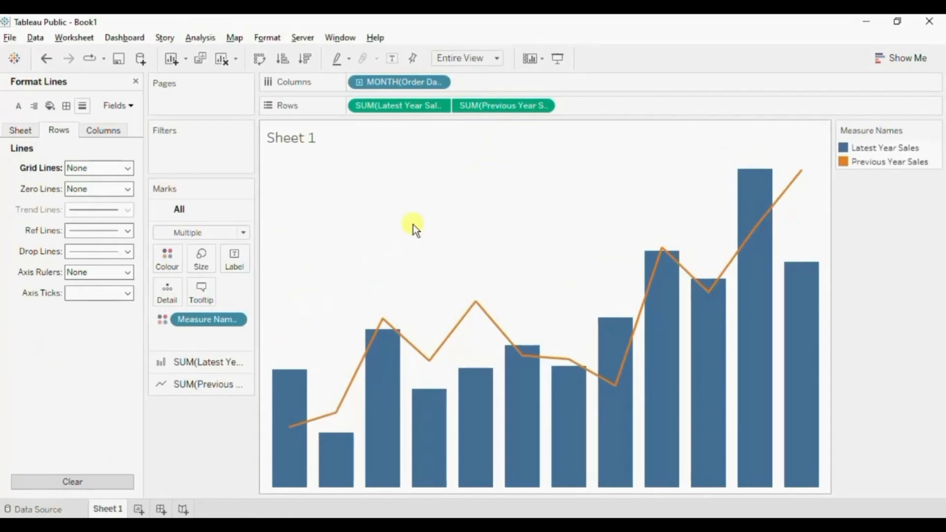
pyautogui.click(138, 82)
pyautogui.click(133, 126)
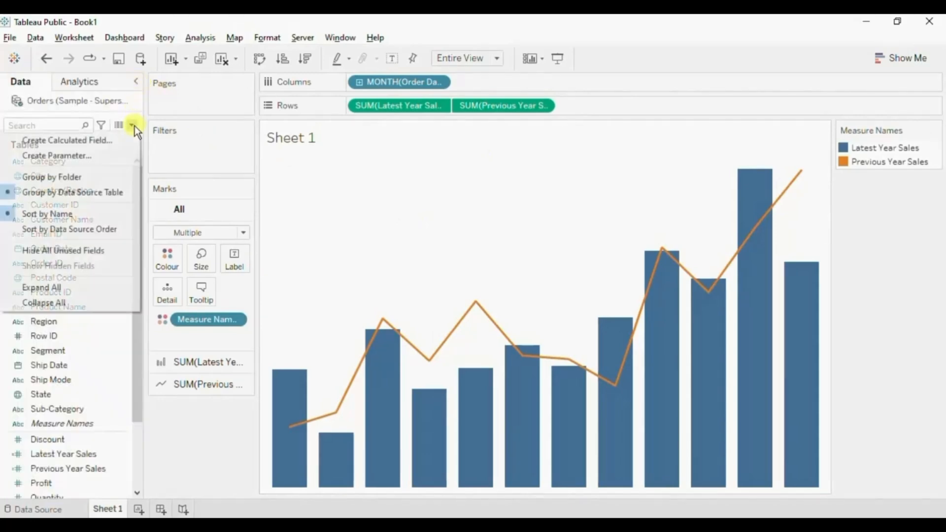
pyautogui.click(117, 144)
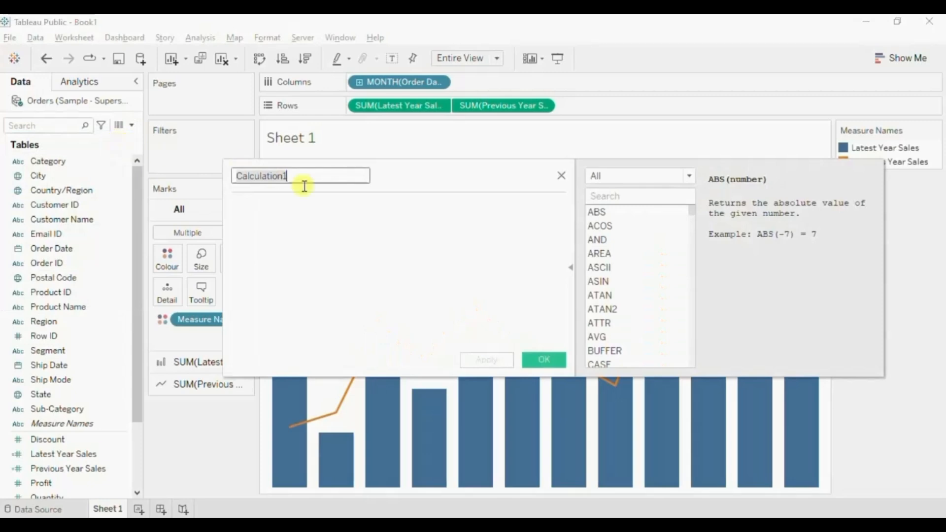
pyautogui.write('Late')
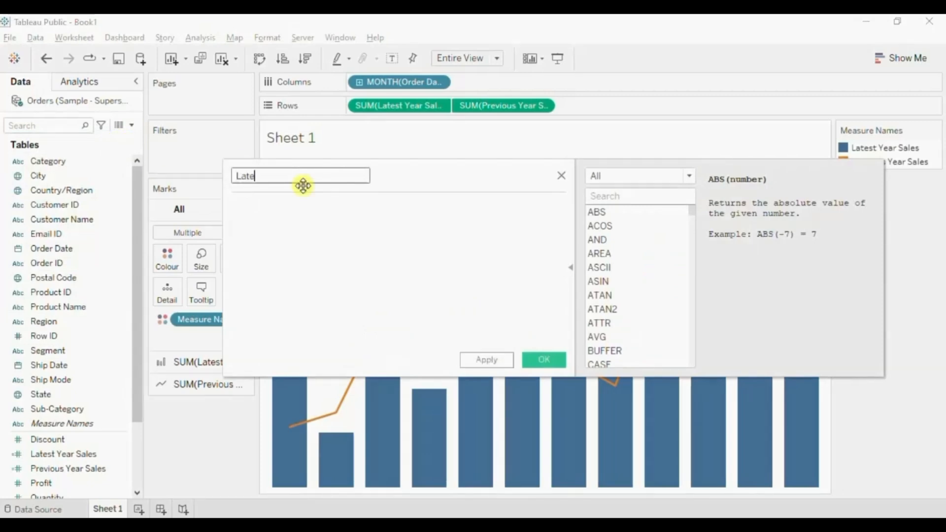
pyautogui.write('st Year')
# Define Latest Year as MAX(YEAR([Order Date])), save it and add it to Detail for all marks.
pyautogui.click(289, 213)
pyautogui.write('max')
pyautogui.press('Return')
pyautogui.write('yea)')
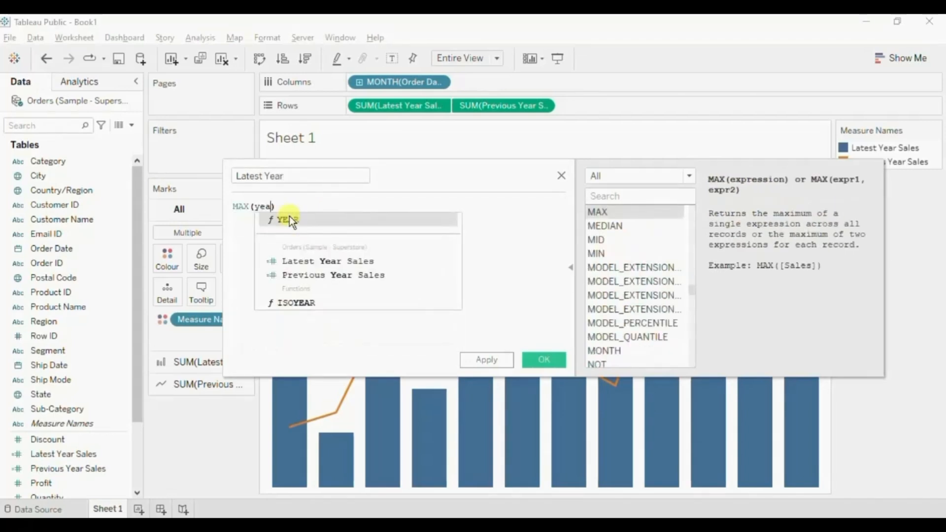
pyautogui.press('Return')
pyautogui.write('ord')
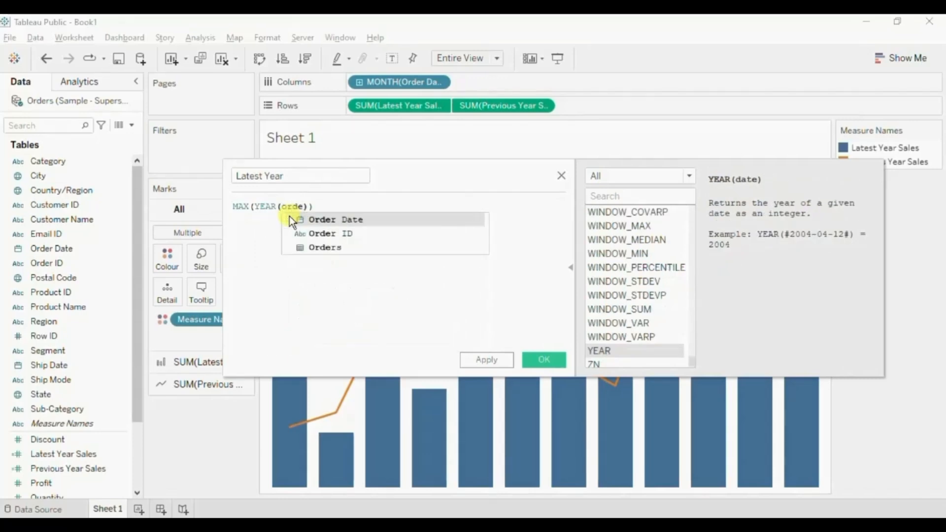
pyautogui.press('Return')
pyautogui.click(360, 262)
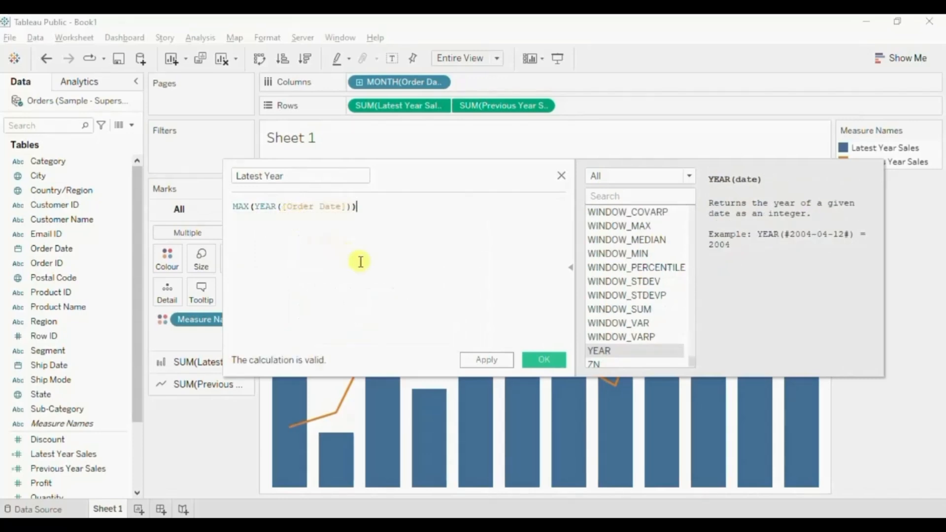
pyautogui.moveTo(260, 206); pyautogui.dragTo(337, 209)
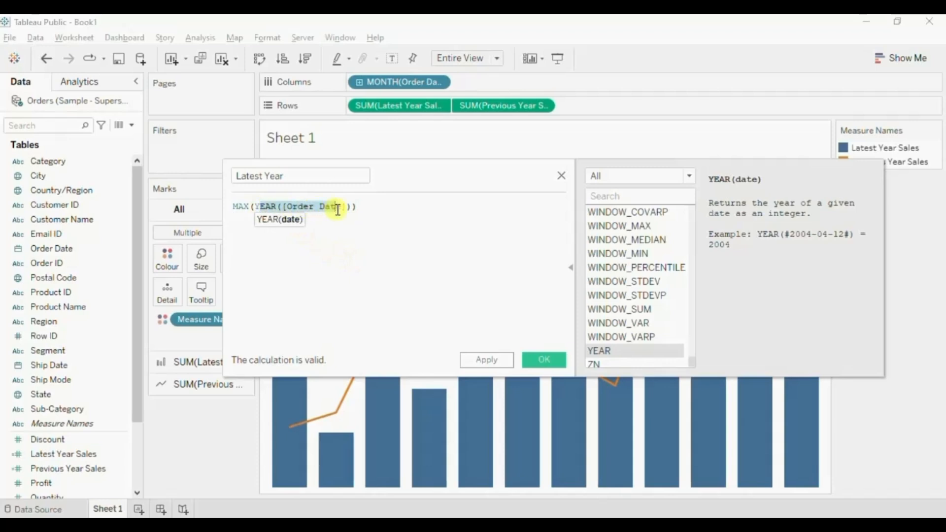
pyautogui.click(535, 361)
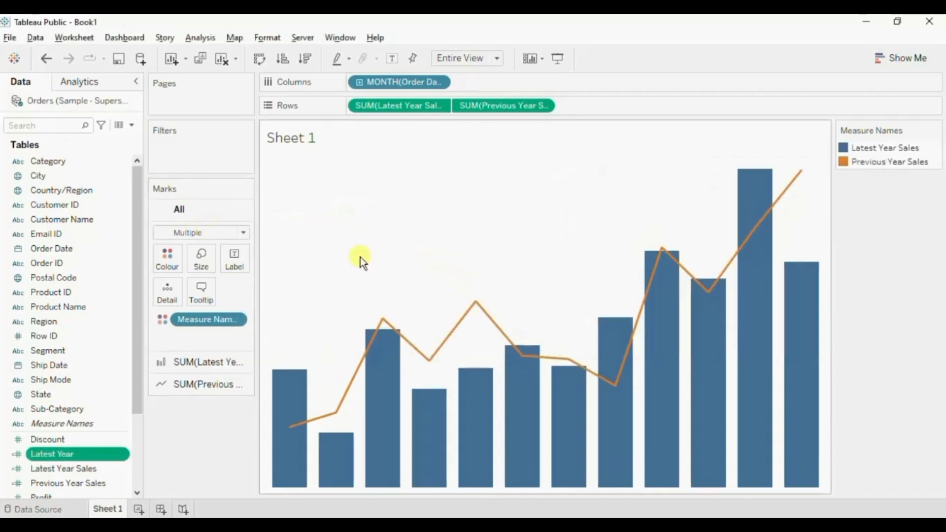
pyautogui.click(199, 211)
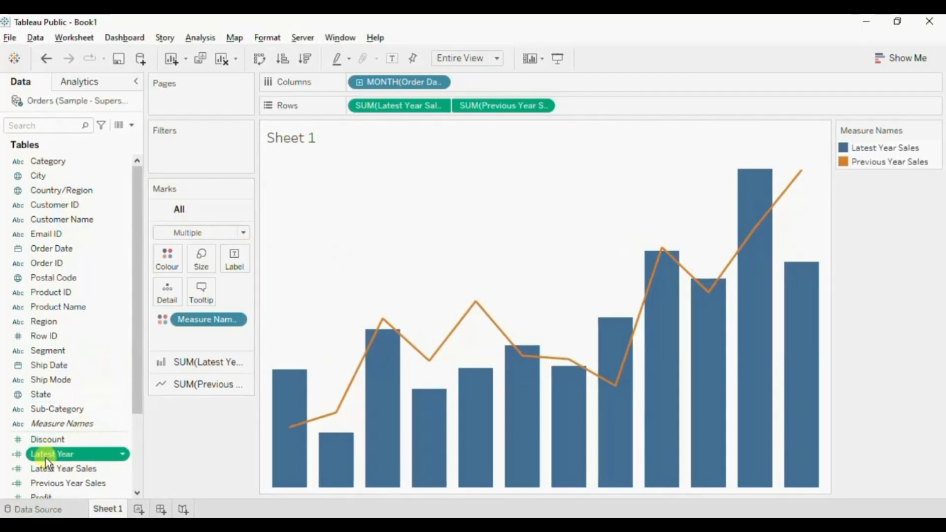
pyautogui.moveTo(48, 454); pyautogui.dragTo(162, 299)
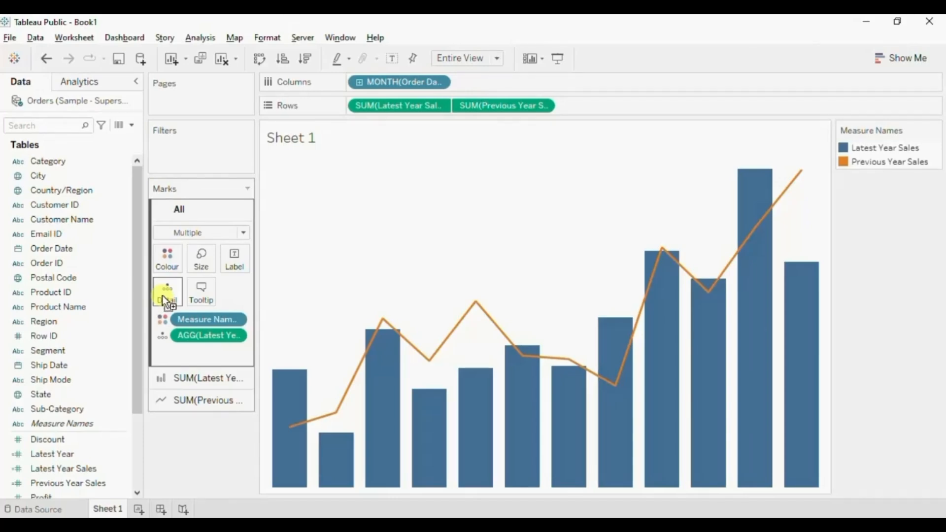
# Start another calculated field named Total Latest Year Sales.
pyautogui.click(132, 125)
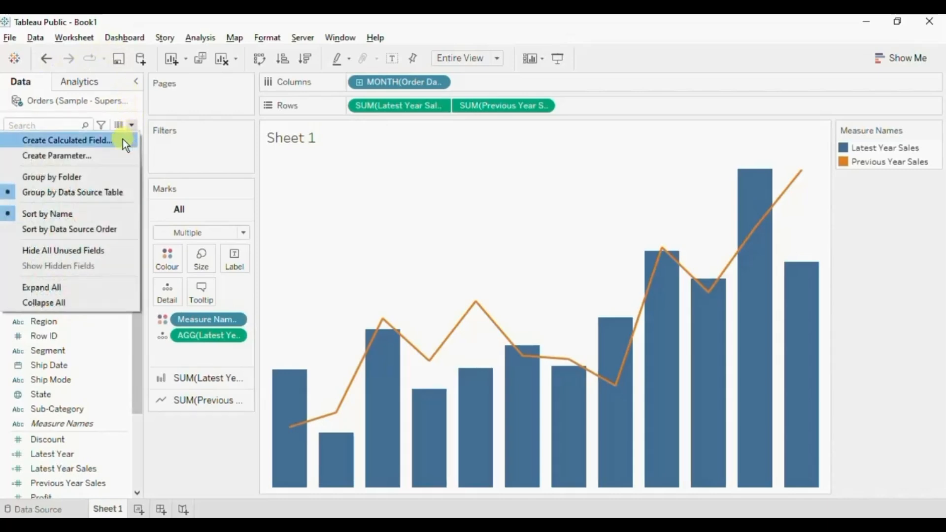
pyautogui.click(123, 139)
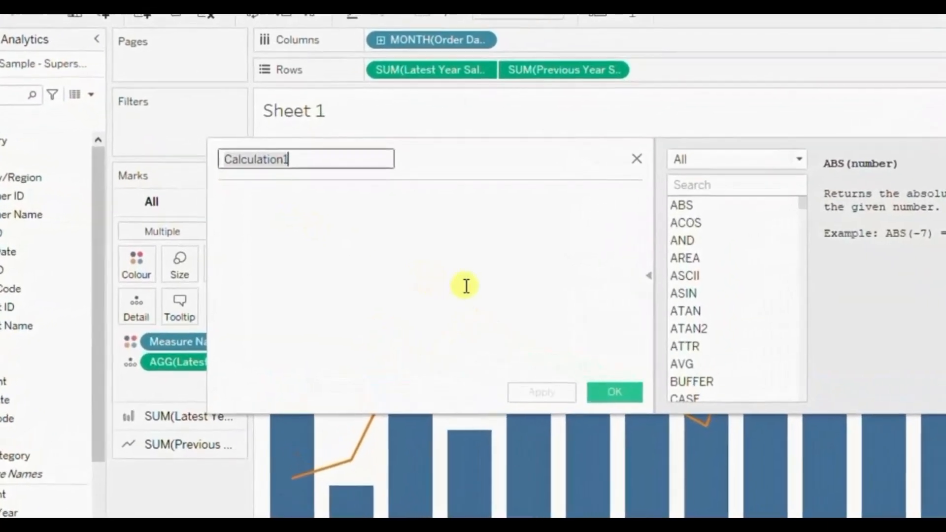
pyautogui.write('Total Latest Year Sales')
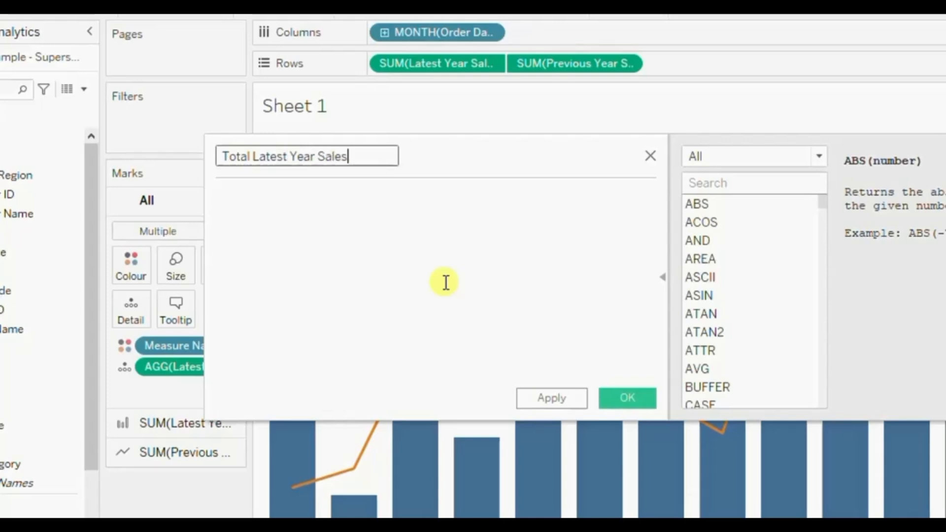
# Define Total Latest Year Sales as SUM([Latest Year Sales]), save it and add it to Detail for all marks.
pyautogui.click(445, 283)
pyautogui.write('sum')
pyautogui.press('Return')
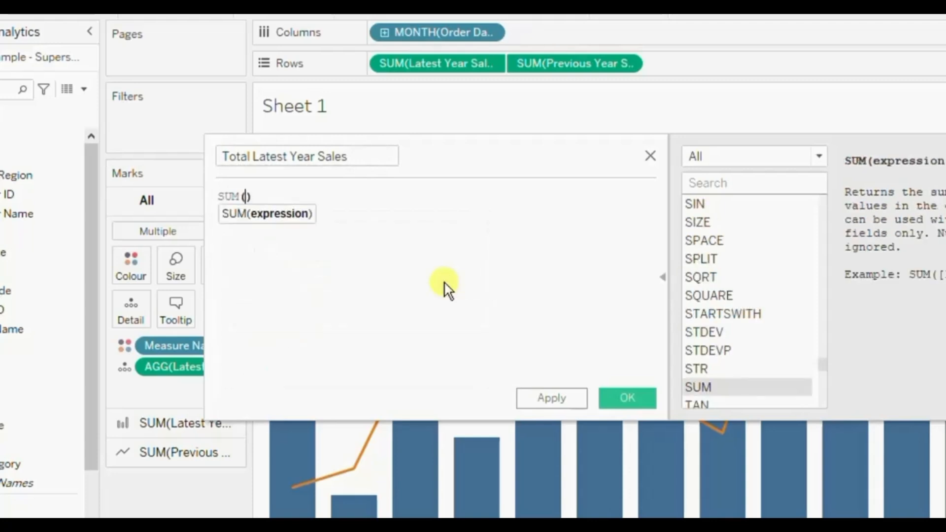
pyautogui.write('lates')
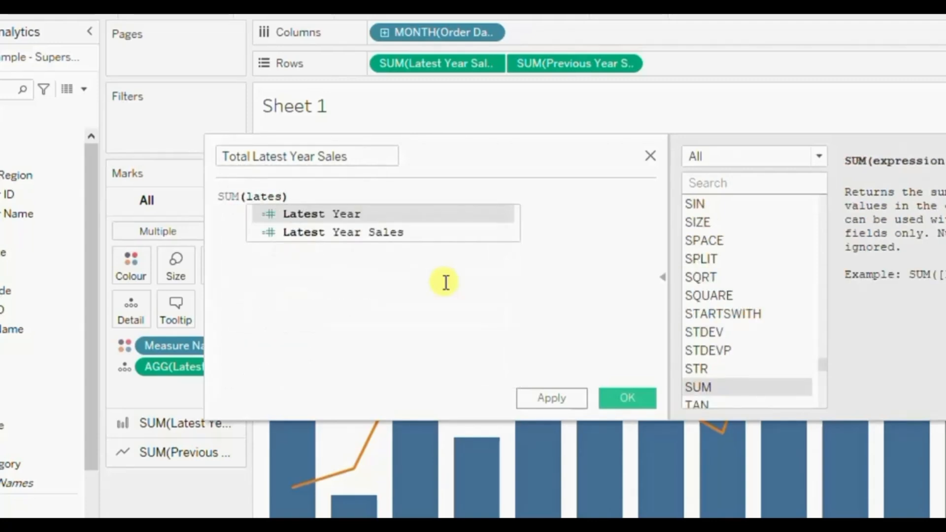
pyautogui.press('Down')
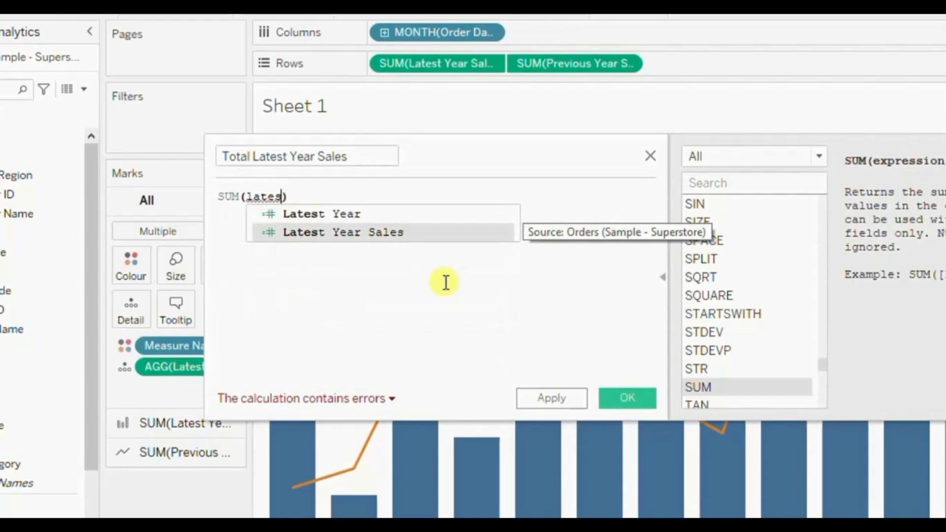
pyautogui.press('Return')
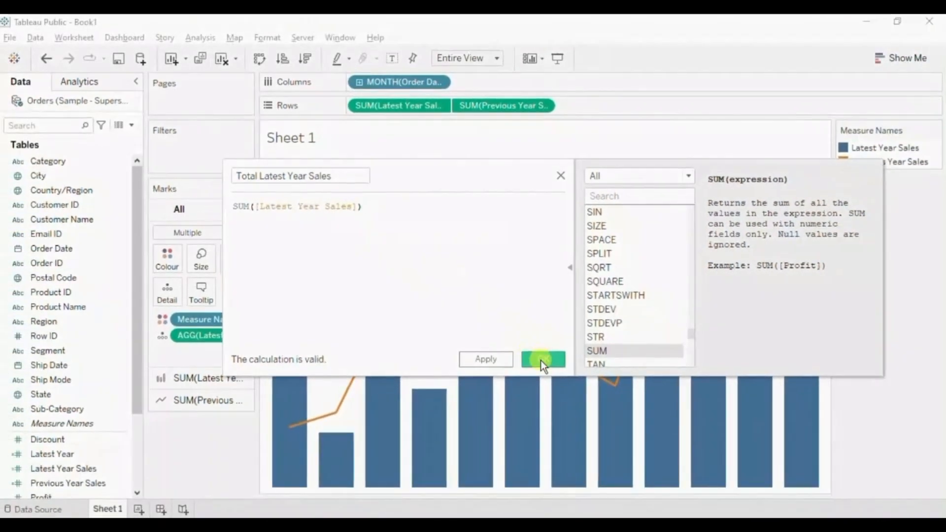
pyautogui.click(542, 359)
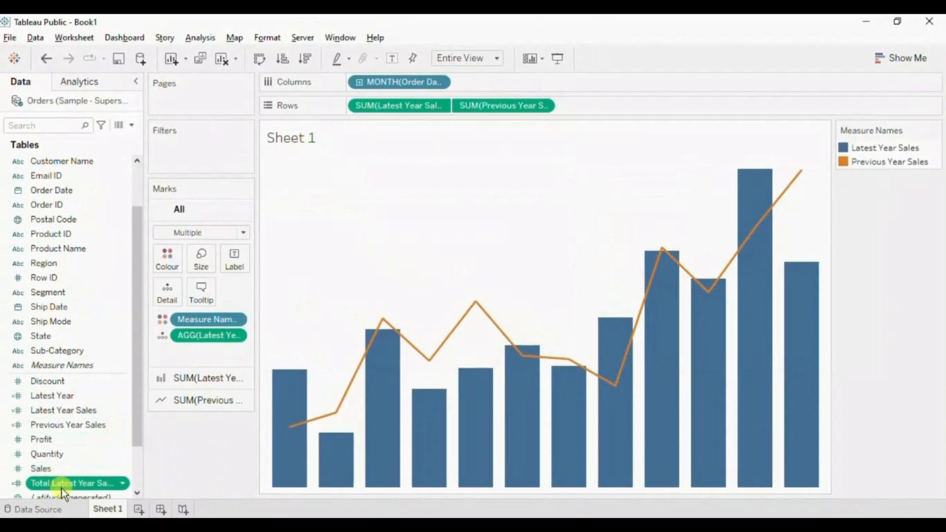
pyautogui.moveTo(52, 483); pyautogui.dragTo(160, 294)
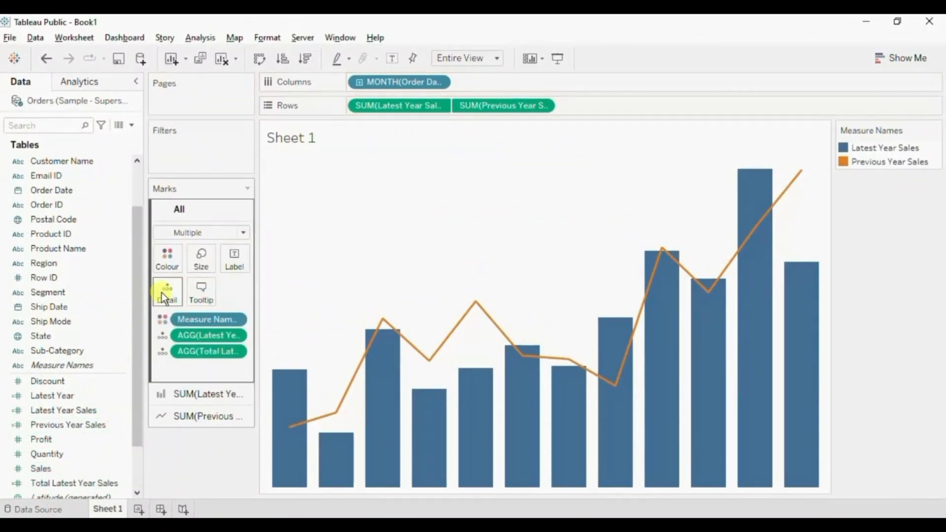
# Replace the sheet title's content with the AGG(Latest Year) and AGG(Total Latest Year Sales) fields on separate lines.
pyautogui.doubleClick(304, 138)
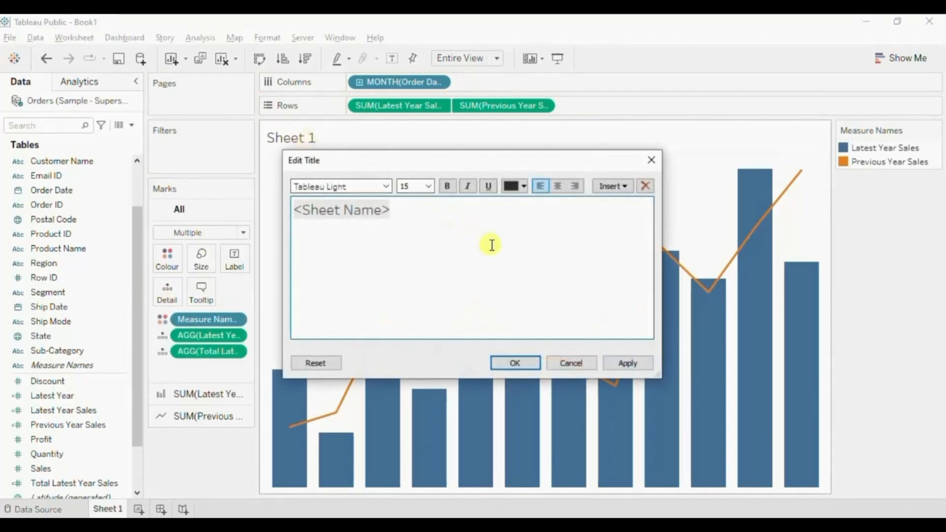
pyautogui.hotkey('ctrl', 'a')
pyautogui.press('Delete')
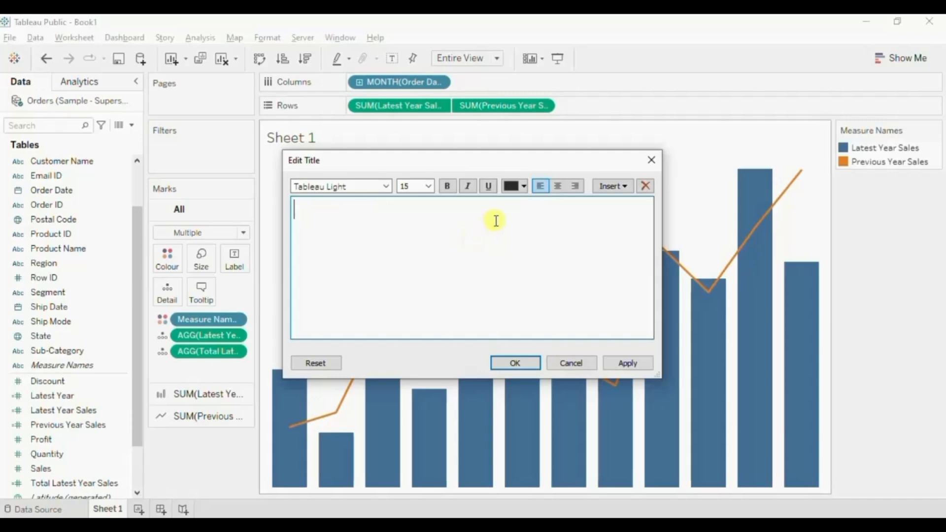
pyautogui.click(613, 190)
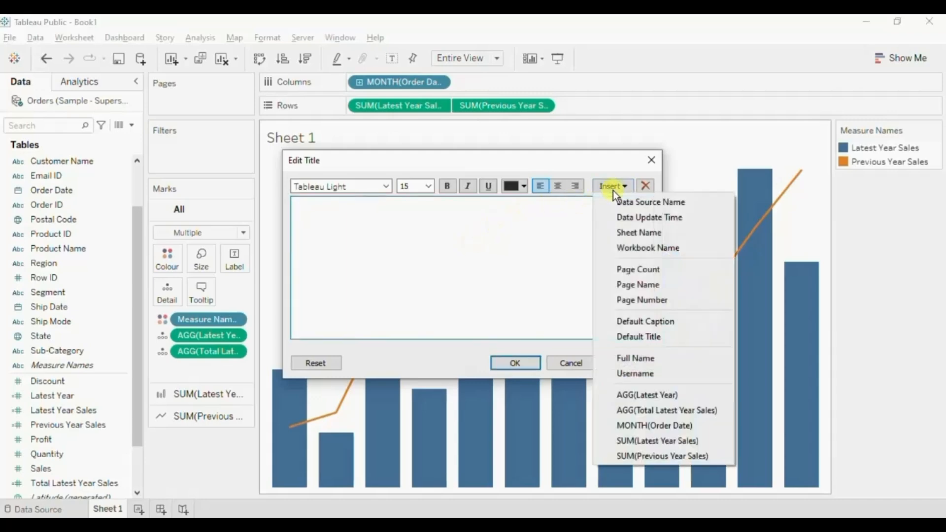
pyautogui.click(672, 397)
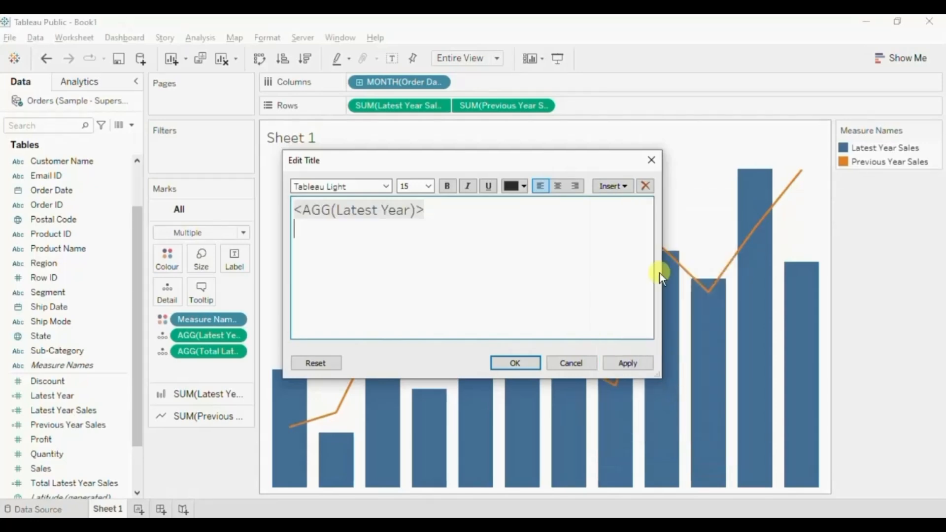
pyautogui.click(616, 188)
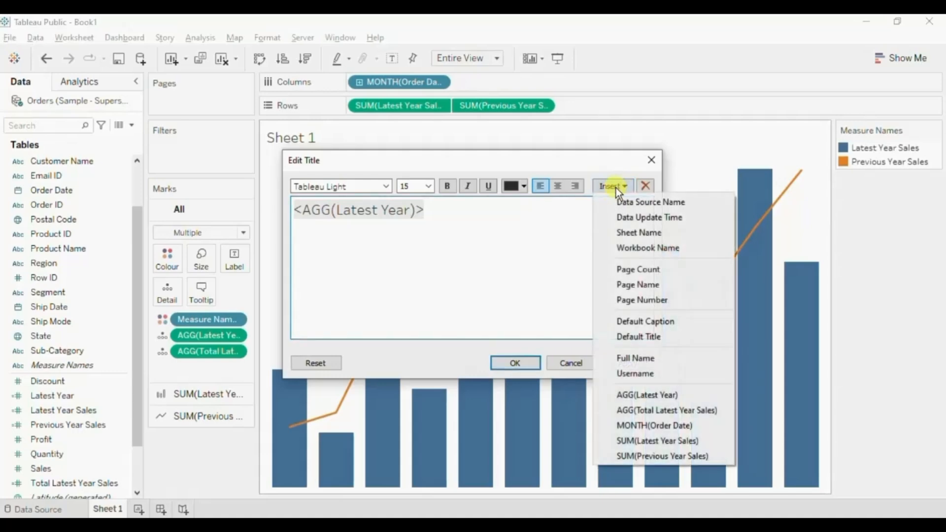
pyautogui.click(665, 416)
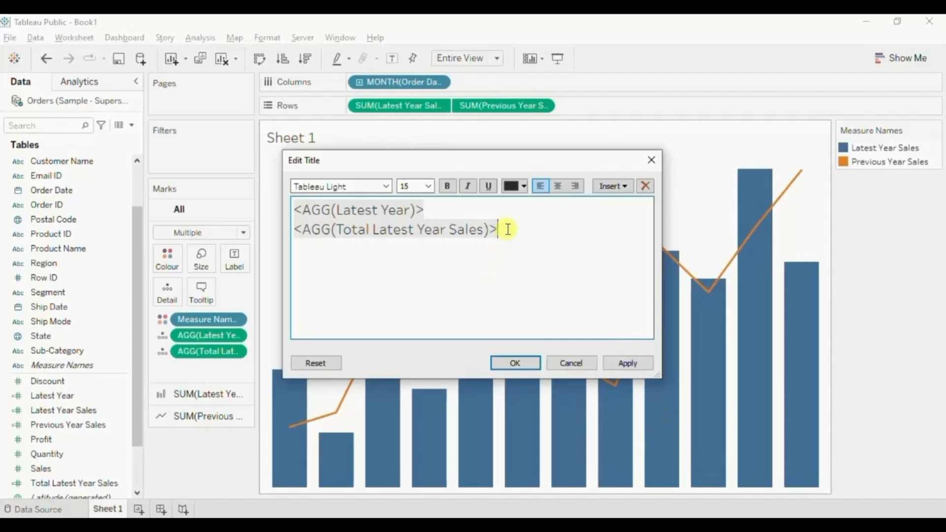
# Format the AGG(Total Latest Year Sales) title line as bold at size 16.
pyautogui.moveTo(508, 233); pyautogui.dragTo(454, 231)
pyautogui.click(380, 239)
pyautogui.moveTo(341, 239); pyautogui.dragTo(298, 227)
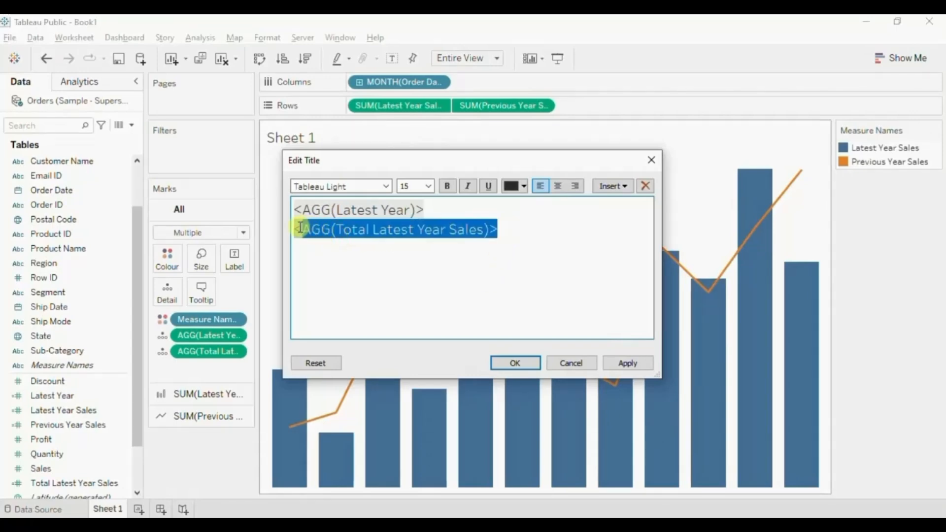
pyautogui.click(430, 185)
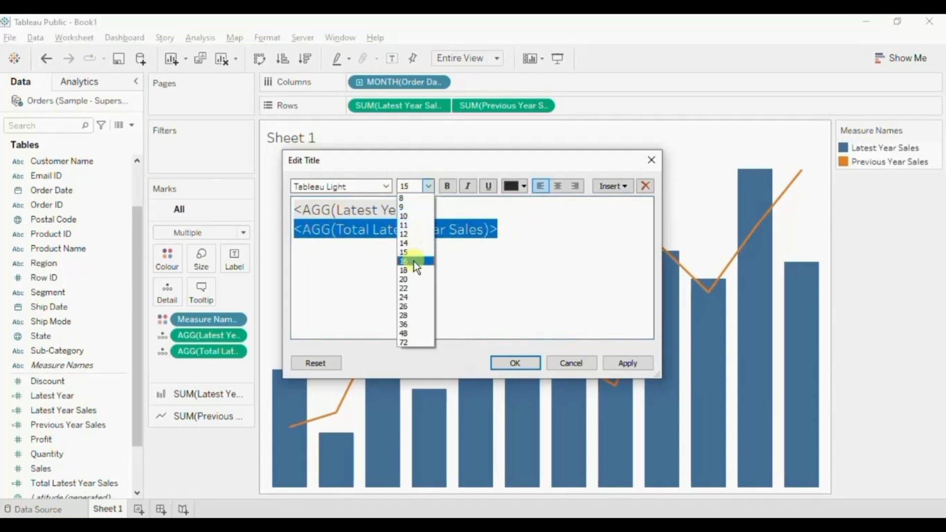
pyautogui.click(414, 261)
pyautogui.click(446, 187)
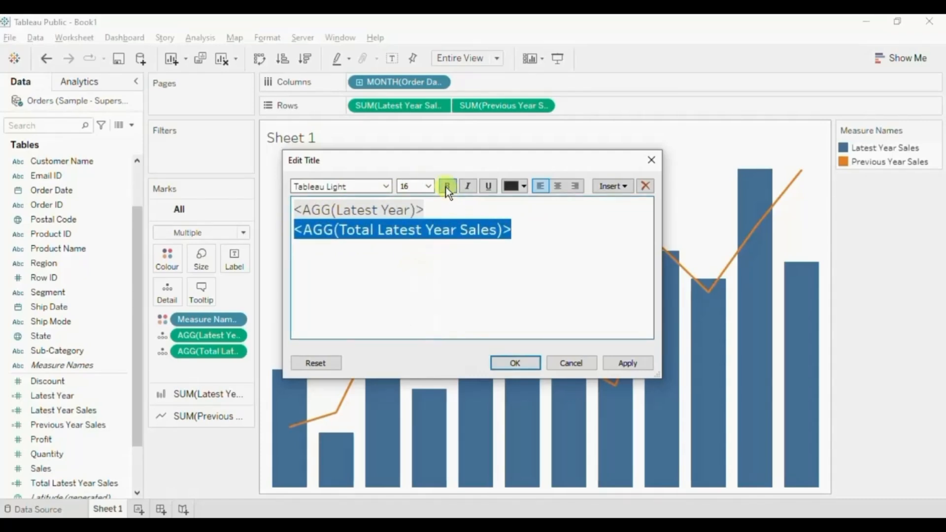
# Set the AGG(Latest Year) title line to font size 12 and apply the edited title.
pyautogui.click(433, 210)
pyautogui.moveTo(433, 211); pyautogui.dragTo(294, 209)
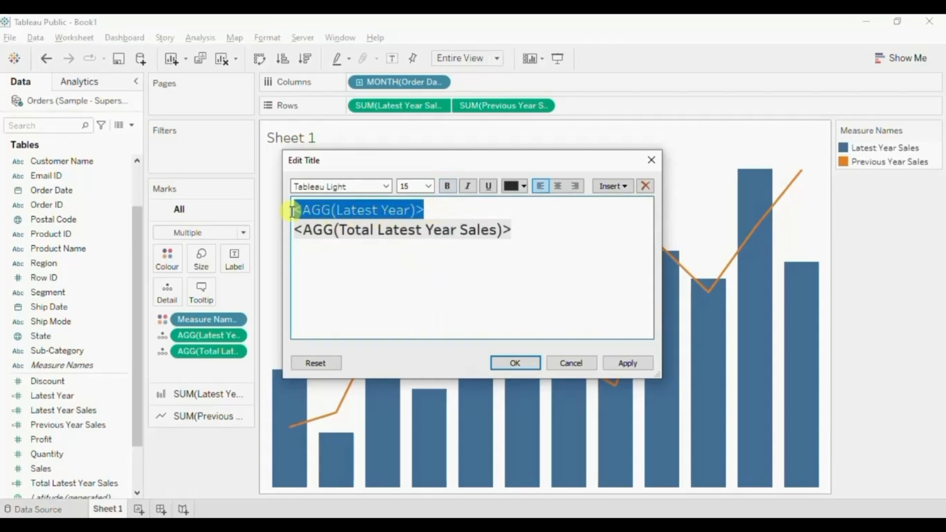
pyautogui.click(430, 187)
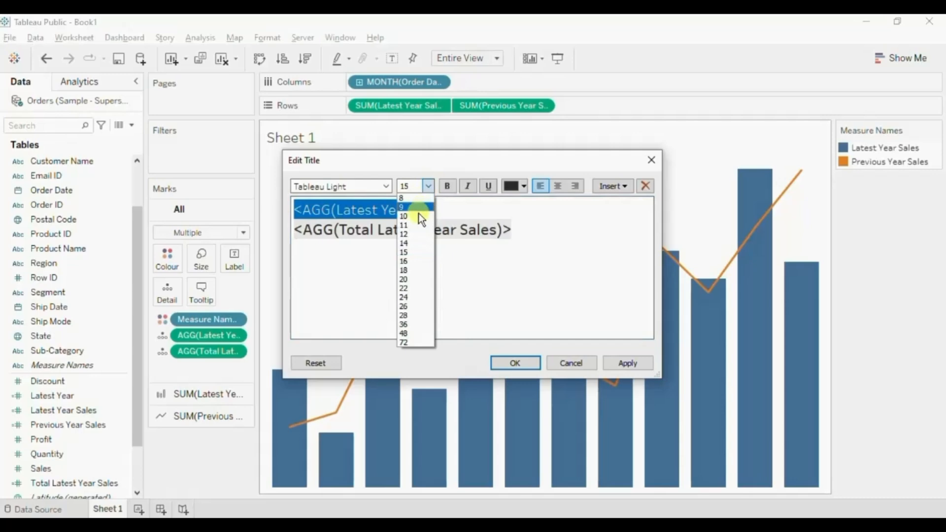
pyautogui.click(414, 234)
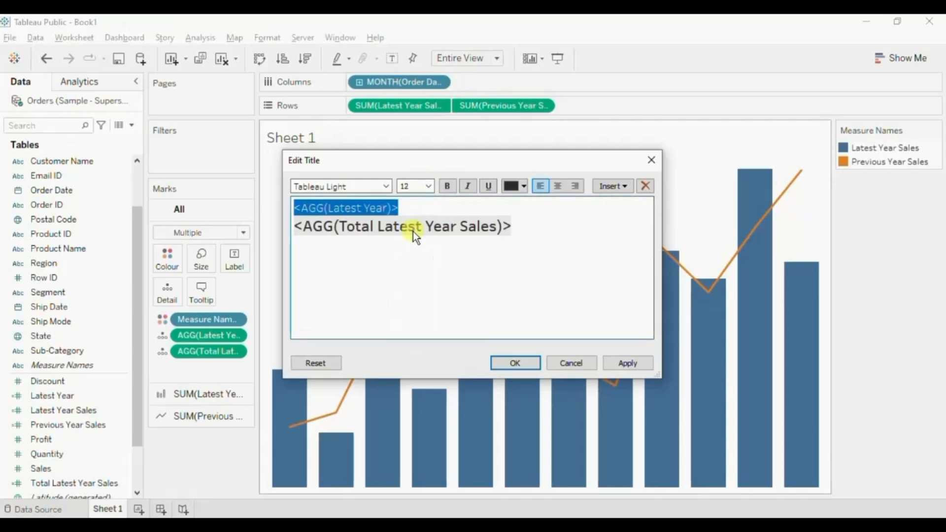
pyautogui.click(507, 365)
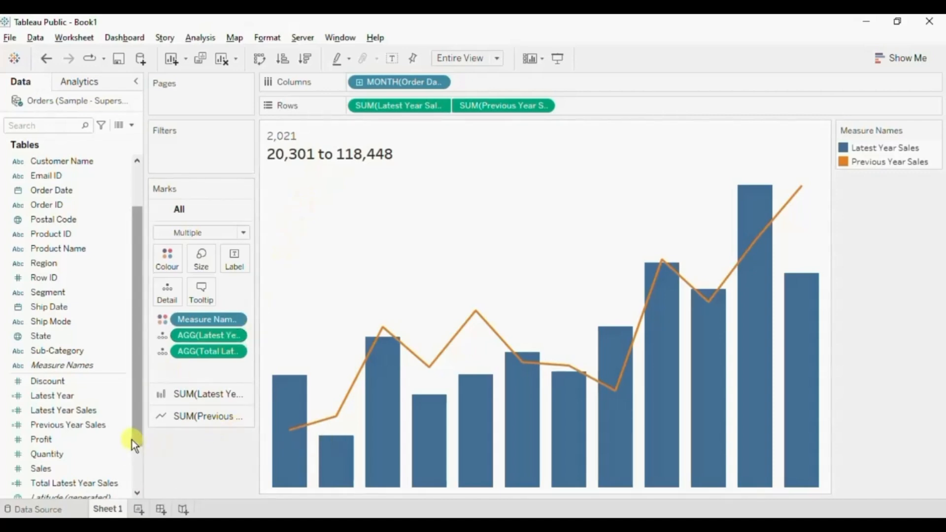
# Change the Total Latest Year Sales formula to {SUM([Latest Year Sales])} and replace its outdated field on the All marks card with the updated one.
pyautogui.moveTo(135, 422); pyautogui.dragTo(133, 447)
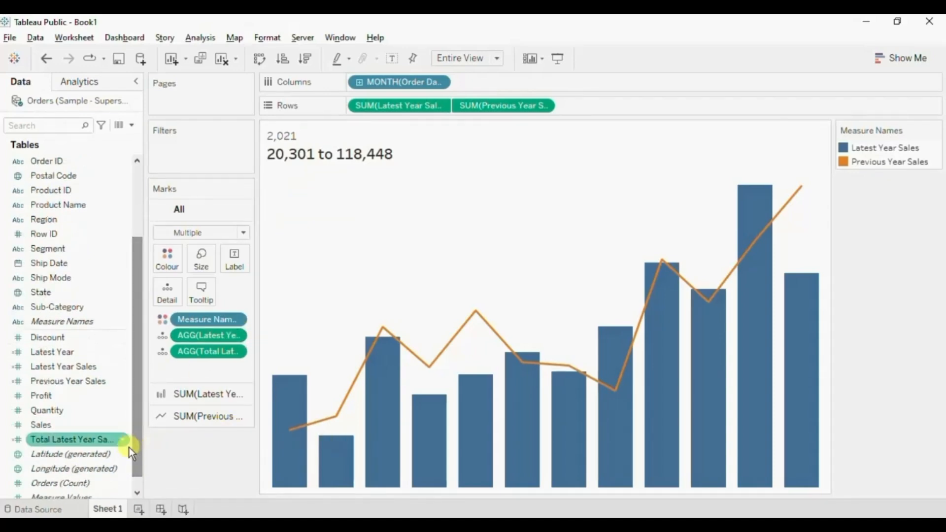
pyautogui.click(121, 440)
pyautogui.click(122, 439)
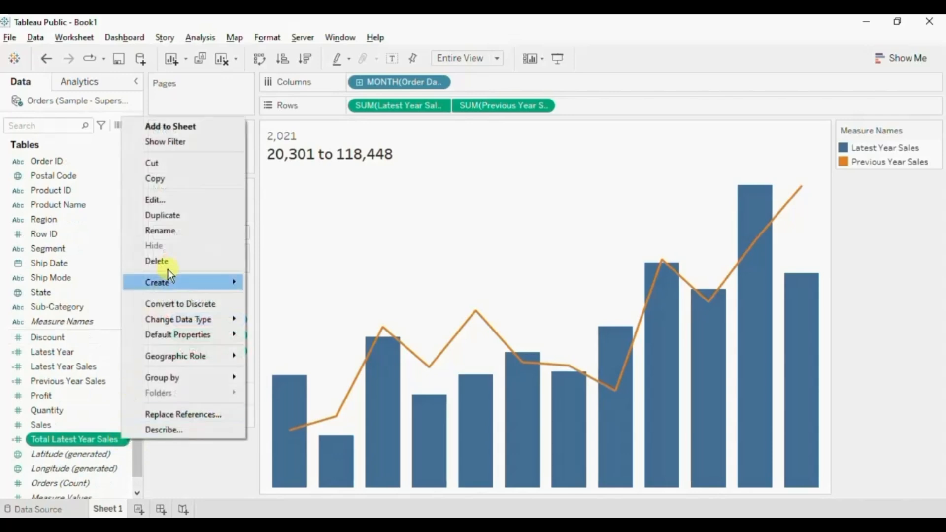
pyautogui.click(174, 201)
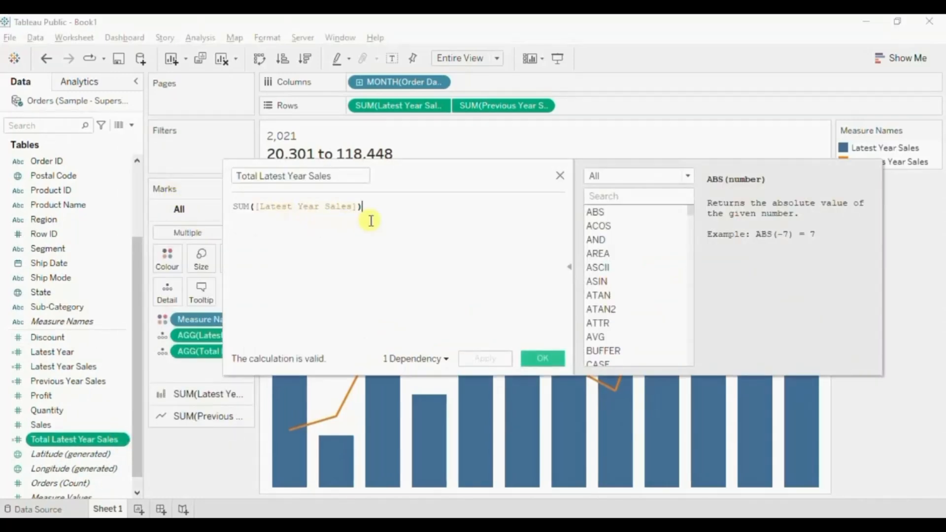
pyautogui.write('}')
pyautogui.click(239, 207)
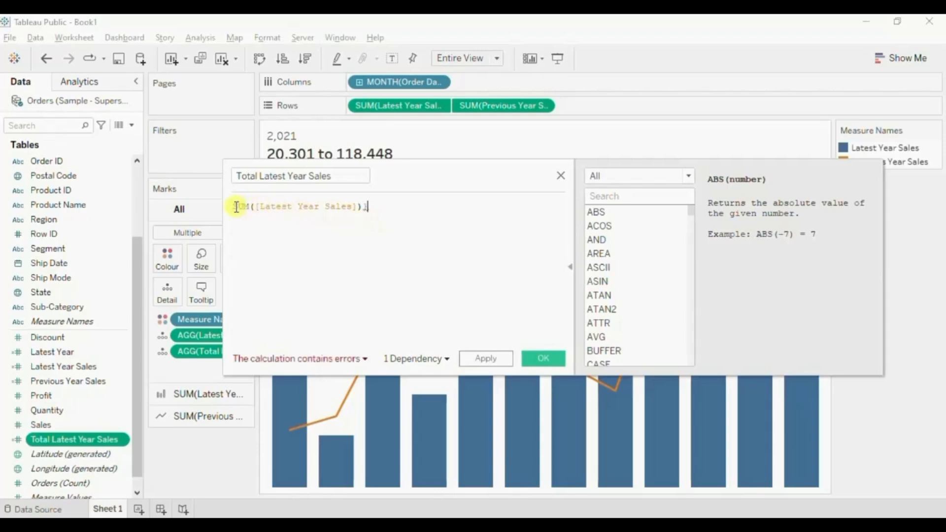
pyautogui.write('{')
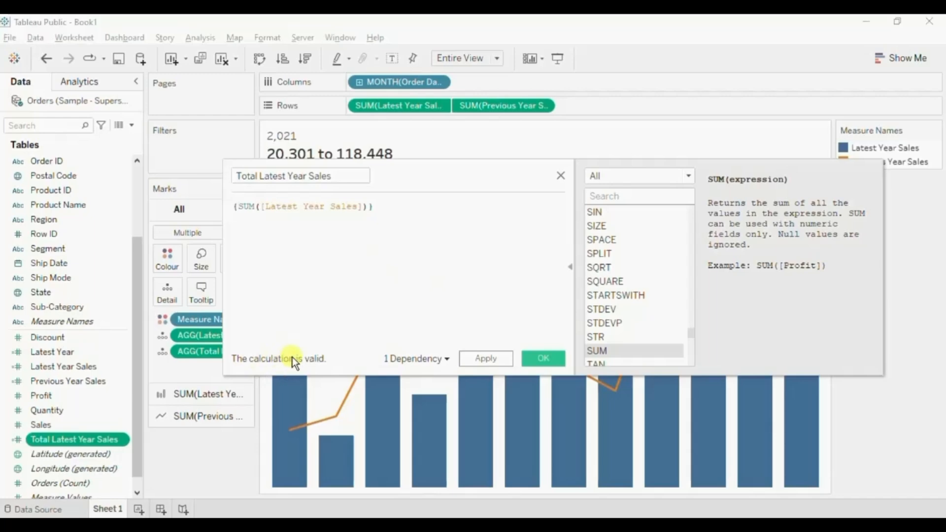
pyautogui.click(541, 359)
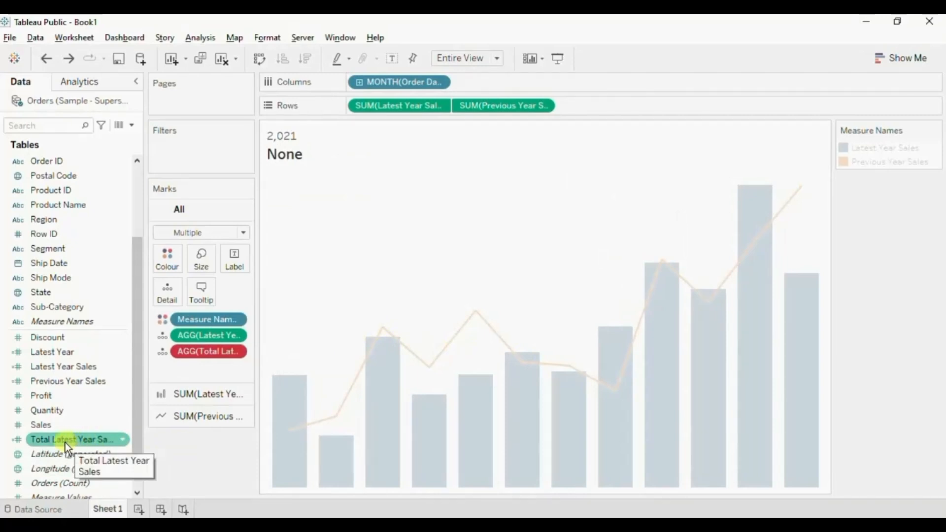
pyautogui.moveTo(66, 443); pyautogui.dragTo(204, 355)
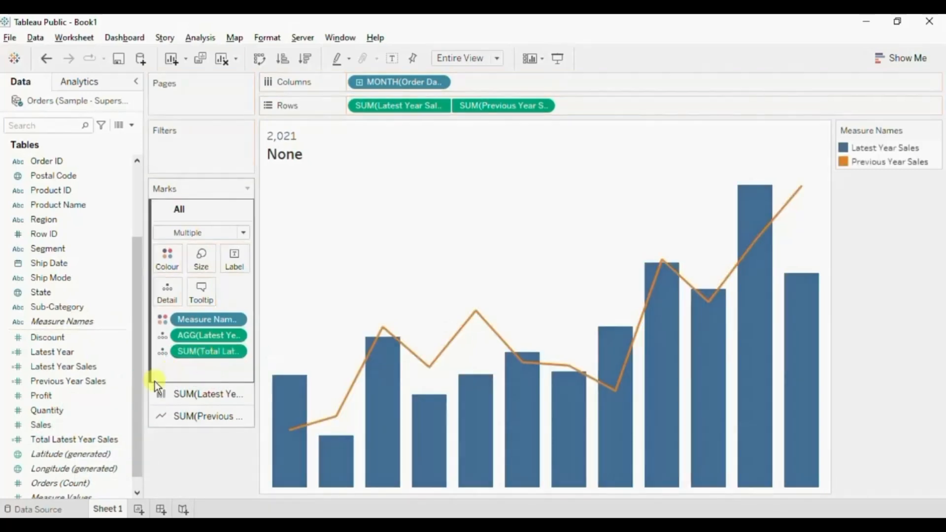
# Set the default number format of Total Latest Year Sales to Currency (Custom) with 0 decimal places and a $ prefix.
pyautogui.rightClick(119, 442)
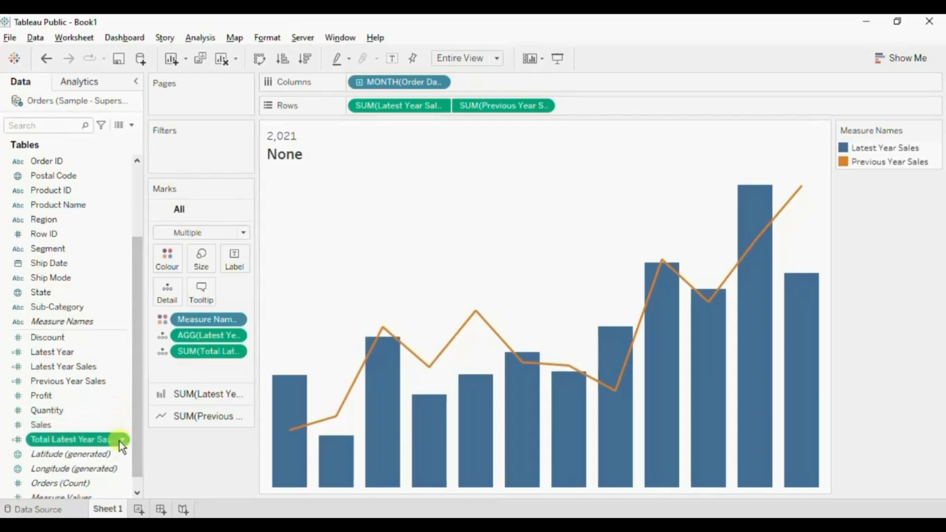
pyautogui.moveTo(162, 339)
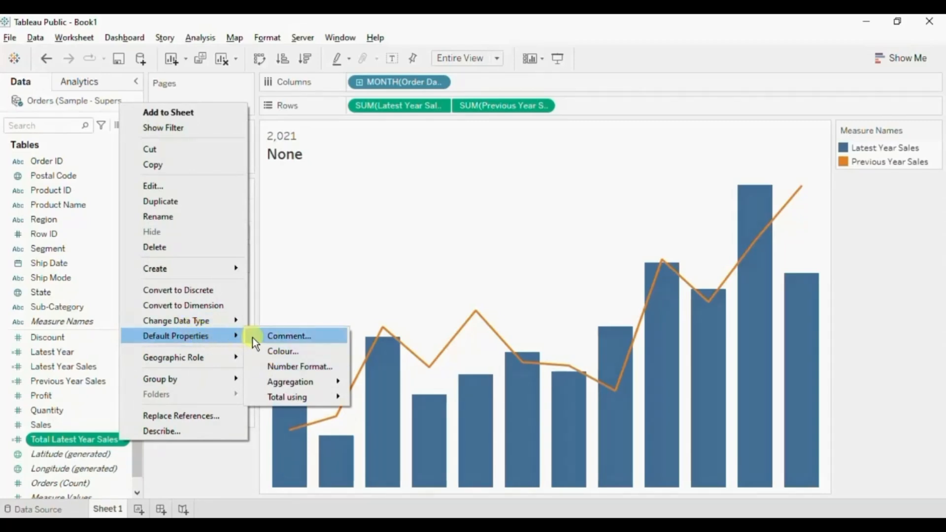
pyautogui.click(265, 362)
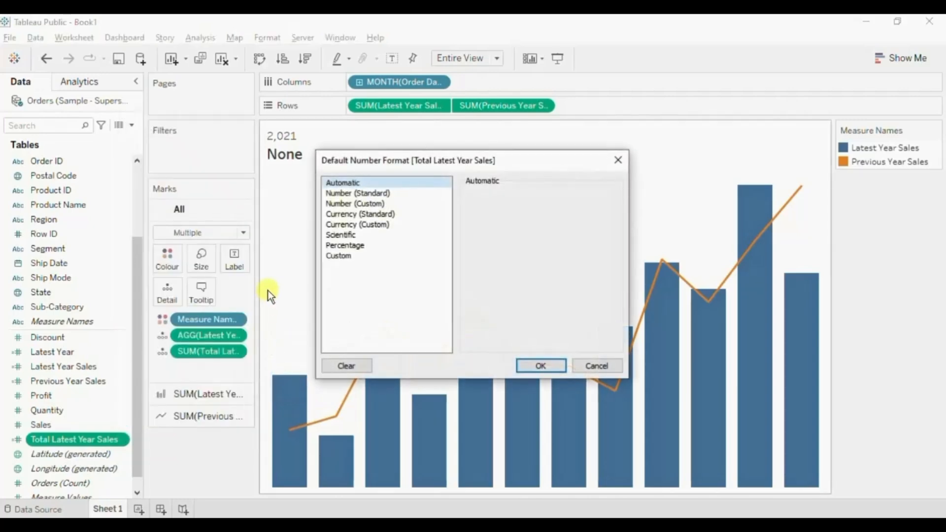
pyautogui.click(358, 223)
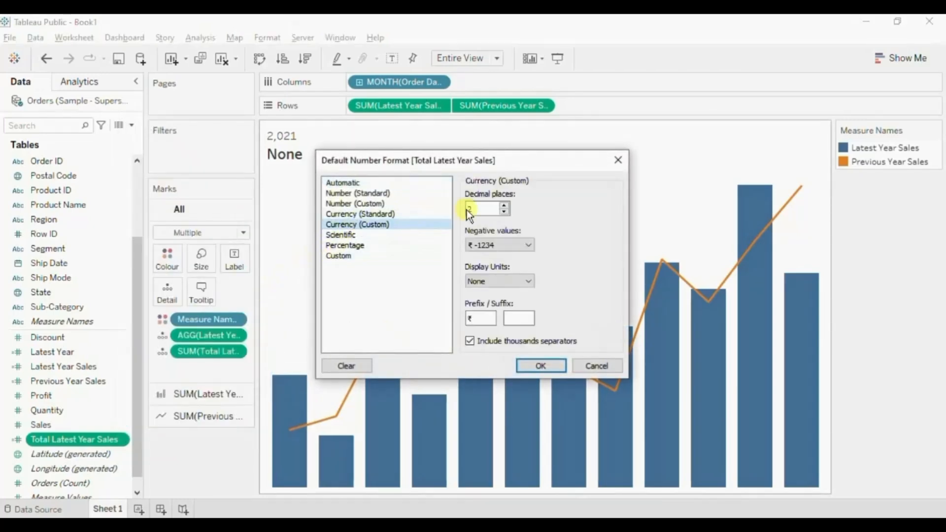
pyautogui.doubleClick(504, 213)
pyautogui.doubleClick(478, 318)
pyautogui.write('$')
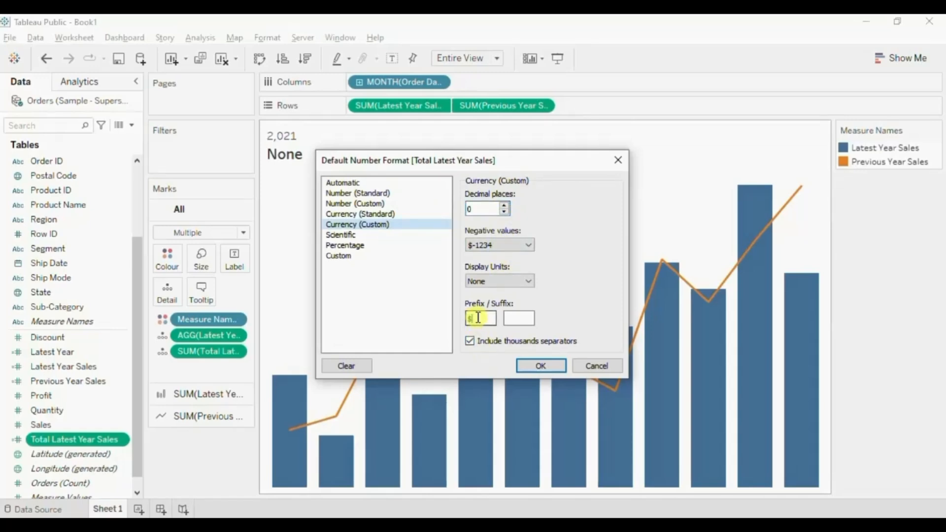
pyautogui.click(528, 366)
pyautogui.moveTo(521, 368)
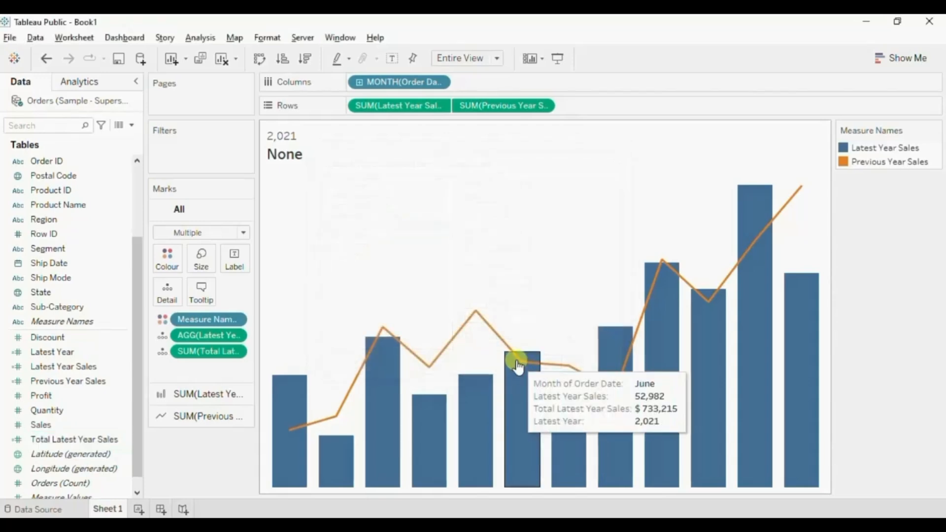
# Replace the second line of the sheet title with the SUM(Total Latest Year Sales) field.
pyautogui.doubleClick(290, 153)
pyautogui.moveTo(421, 227); pyautogui.dragTo(291, 228)
pyautogui.press('BackSpace')
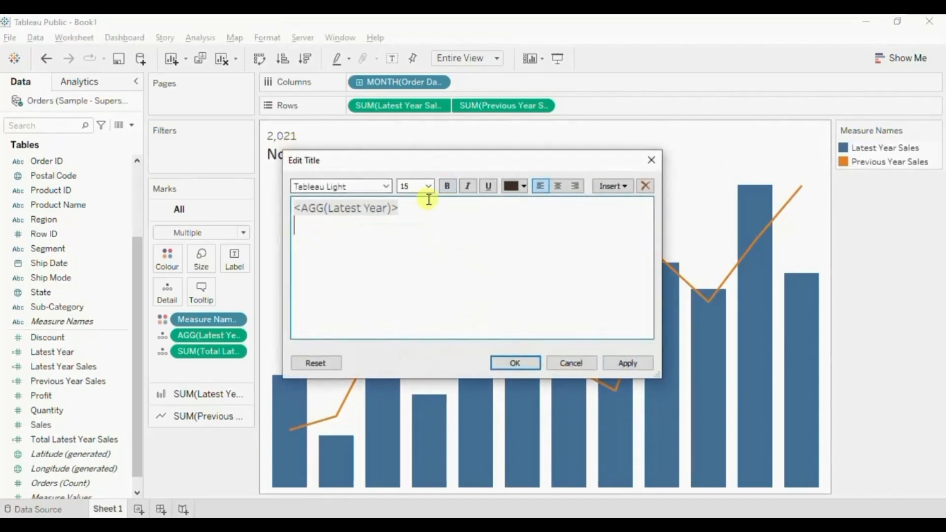
pyautogui.click(619, 185)
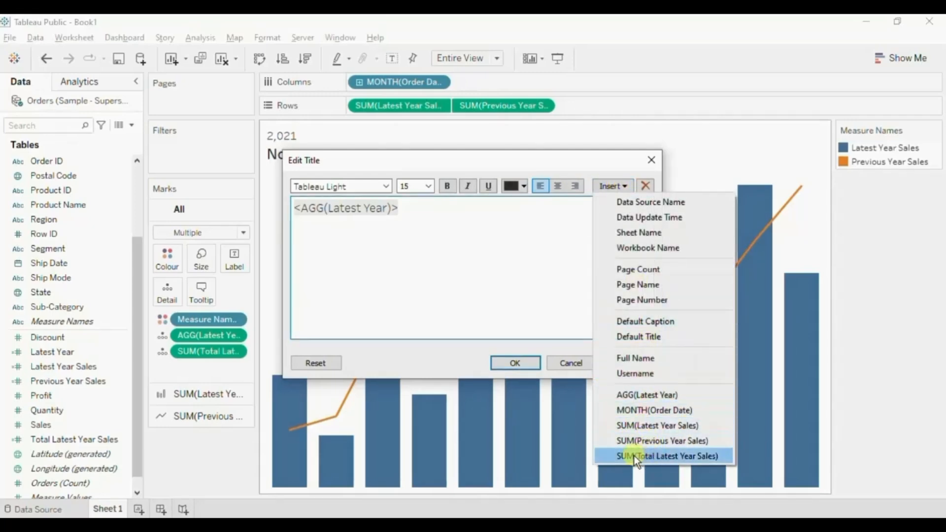
pyautogui.click(652, 454)
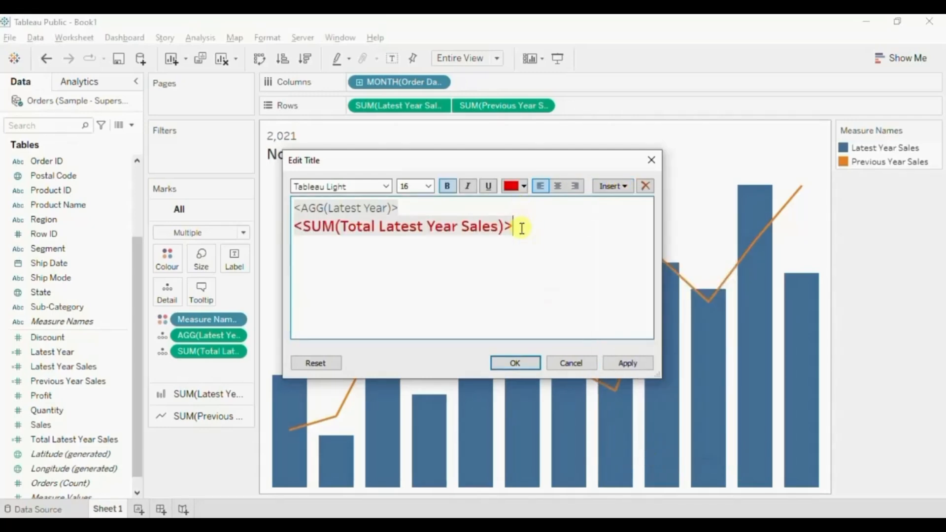
# Colour the SUM(Total Latest Year Sales) title line black and apply the title.
pyautogui.moveTo(522, 229); pyautogui.dragTo(294, 228)
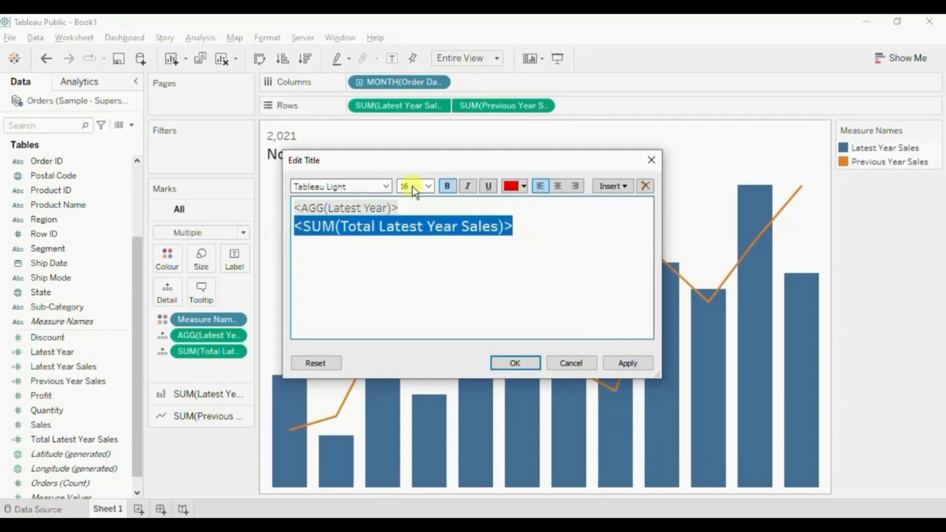
pyautogui.click(503, 186)
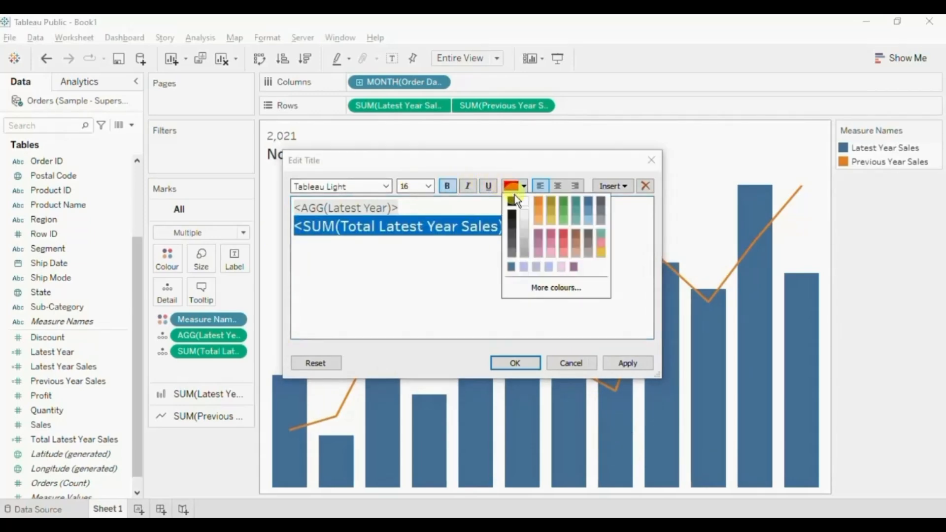
pyautogui.click(512, 201)
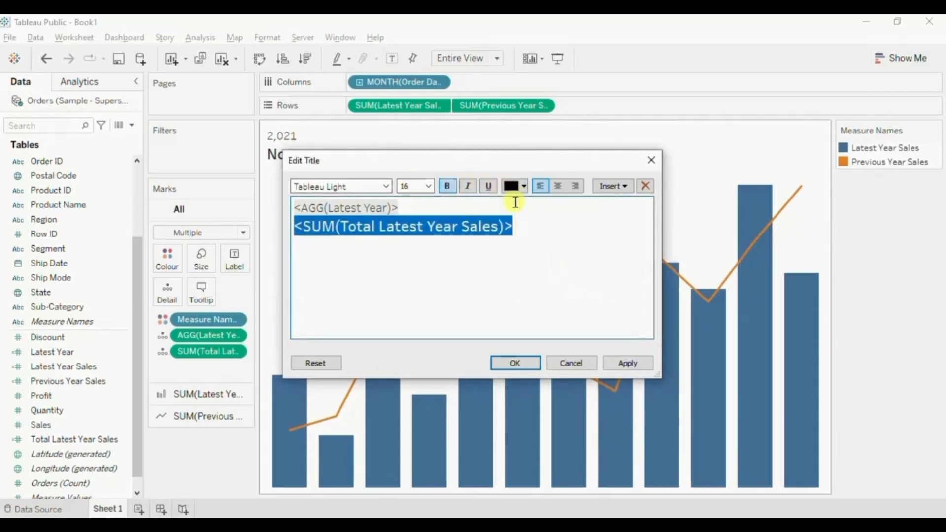
pyautogui.click(515, 363)
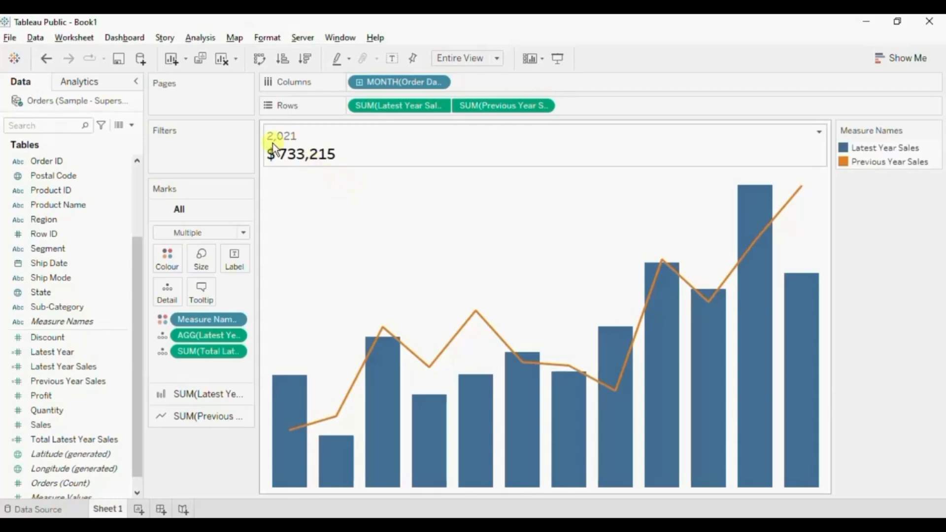
# Start a new calculated field named Total Previous Year Sales.
pyautogui.click(132, 125)
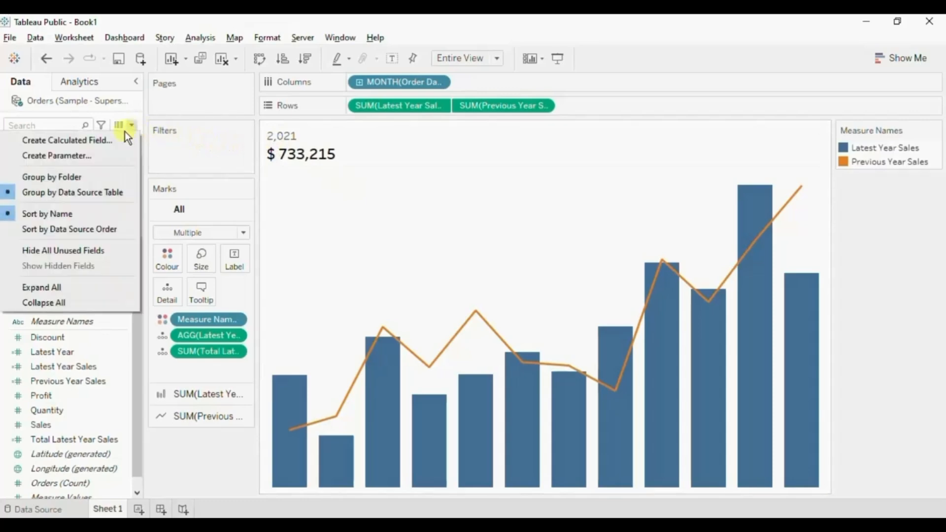
pyautogui.click(106, 138)
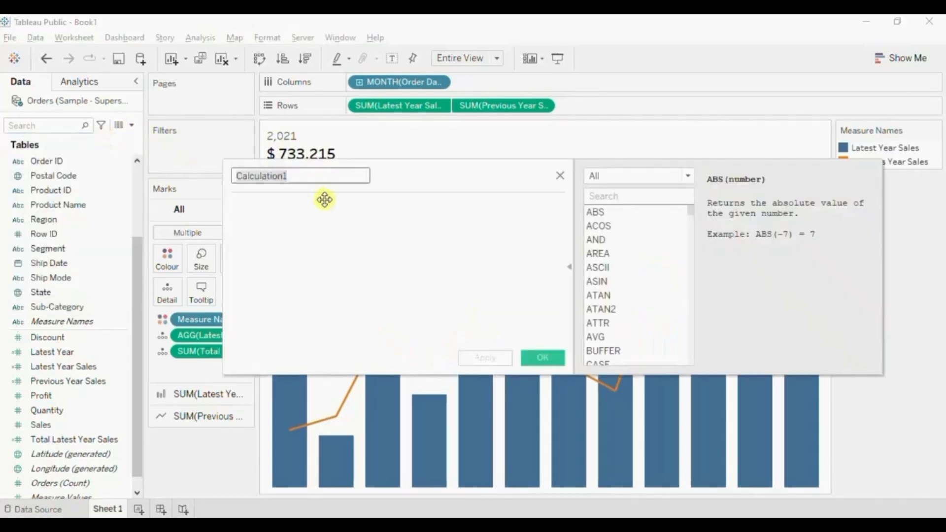
pyautogui.write('Tot')
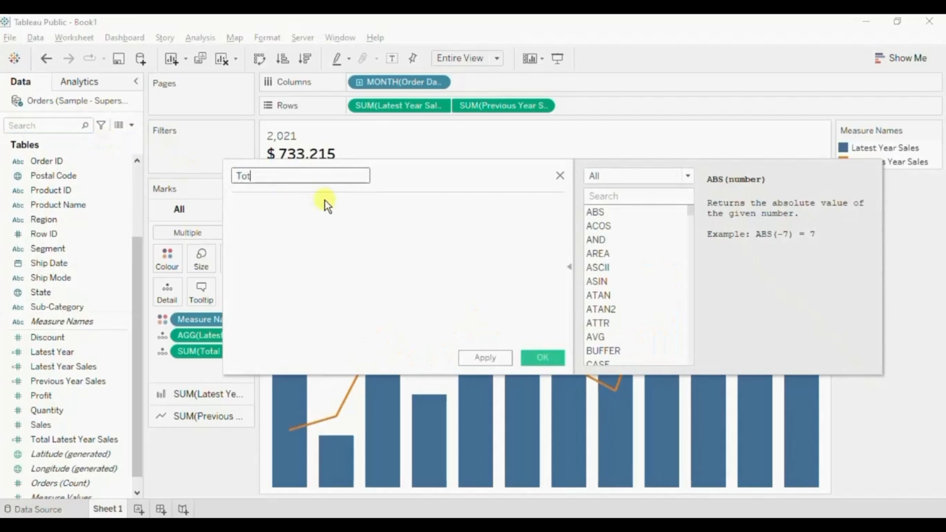
pyautogui.write('al Previous Year Sales')
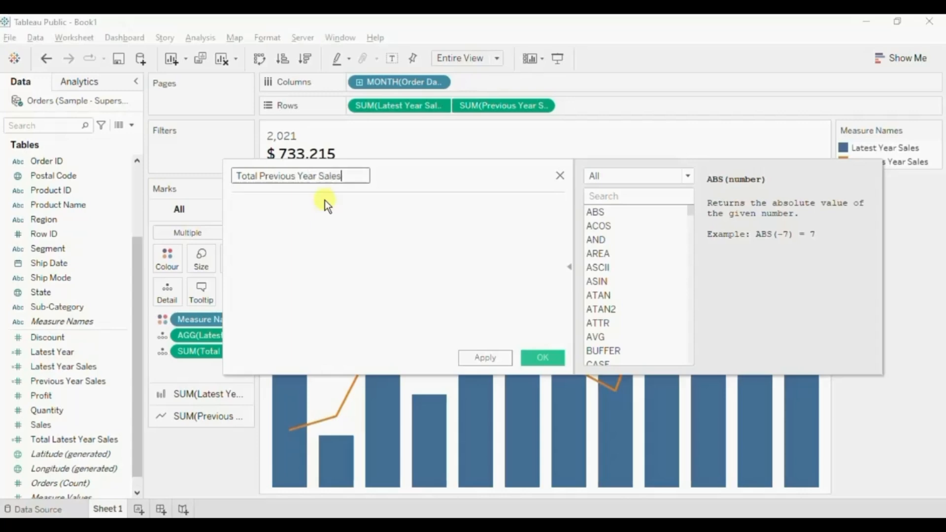
# Define Total Previous Year Sales as {SUM([Previous Year Sales])} and save the calculated field.
pyautogui.click(324, 201)
pyautogui.write('sum')
pyautogui.press('Return')
pyautogui.write('previou')
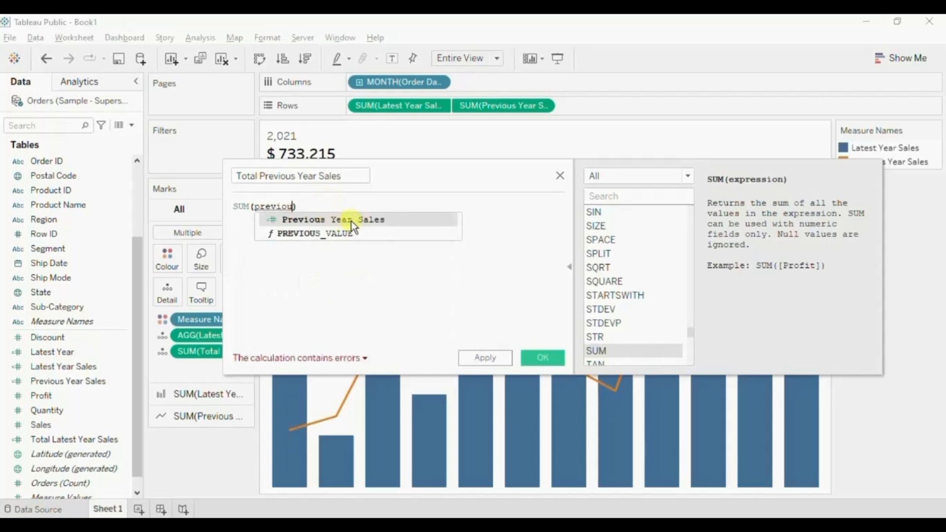
pyautogui.click(340, 221)
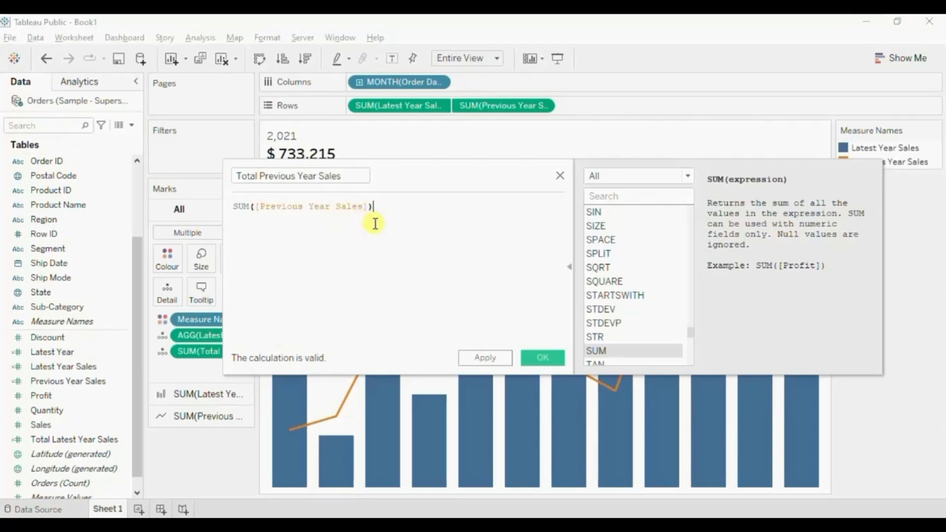
pyautogui.write(')')
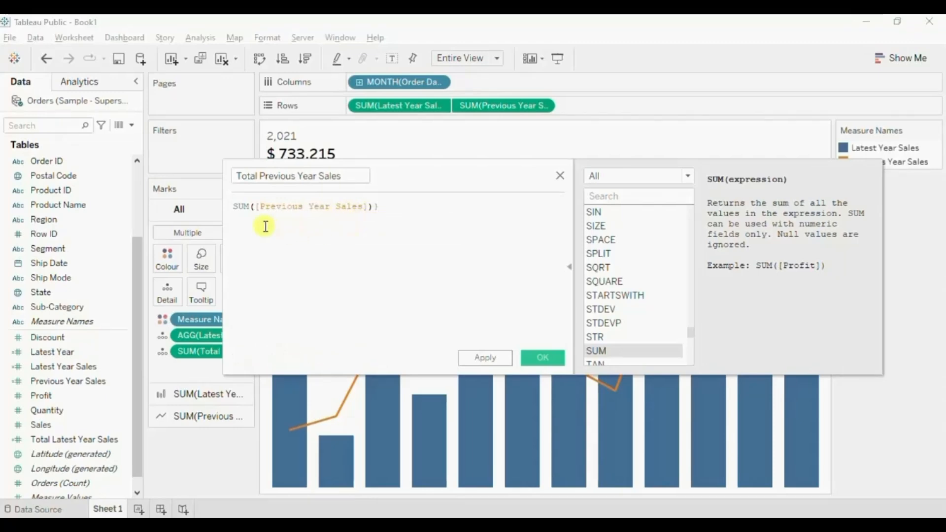
pyautogui.write('(')
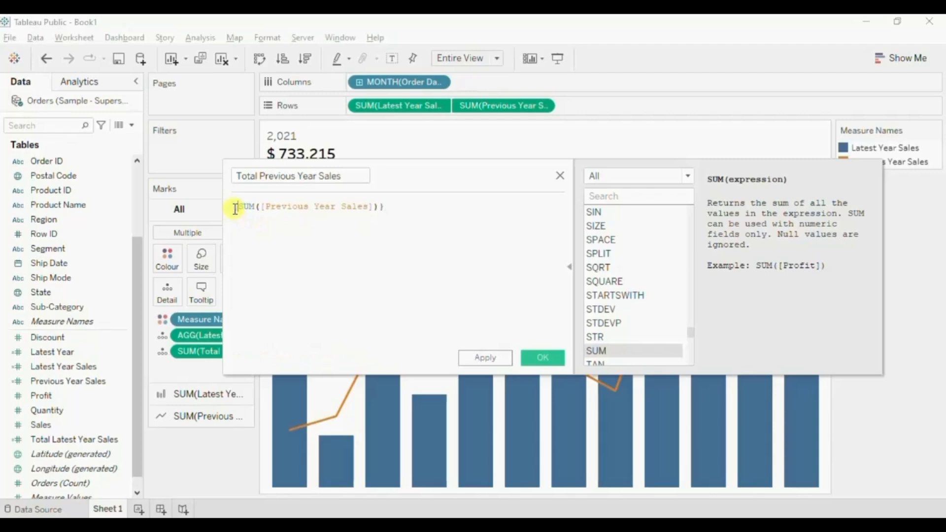
pyautogui.click(536, 356)
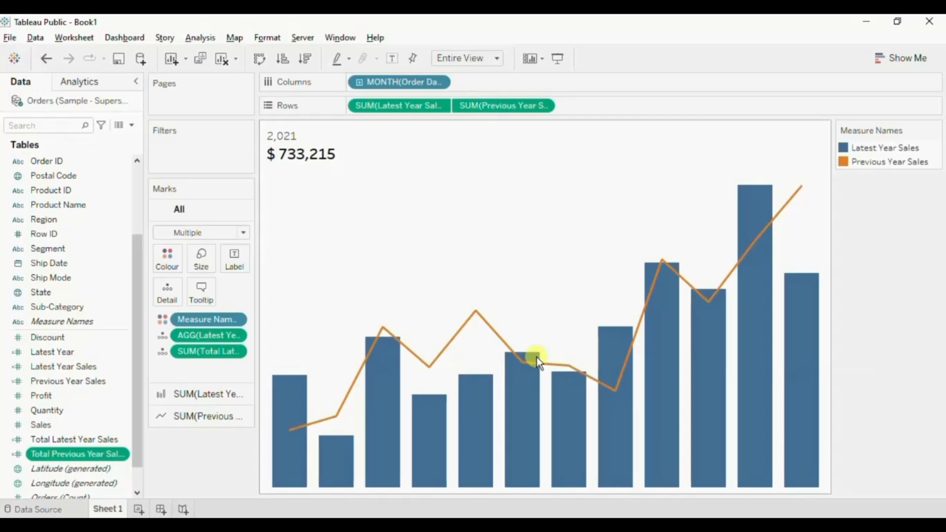
# Start a new calculated field named LY vs PY %.
pyautogui.click(131, 128)
pyautogui.click(113, 135)
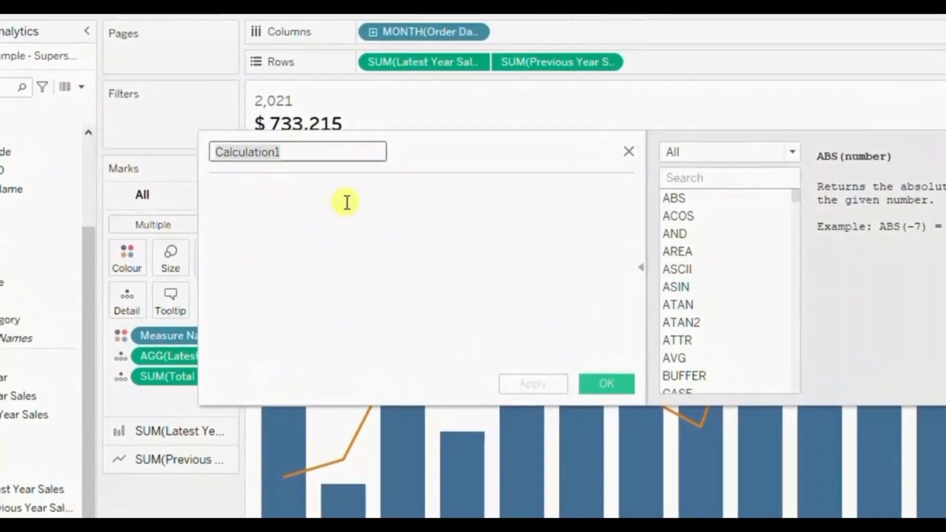
pyautogui.write('LY v')
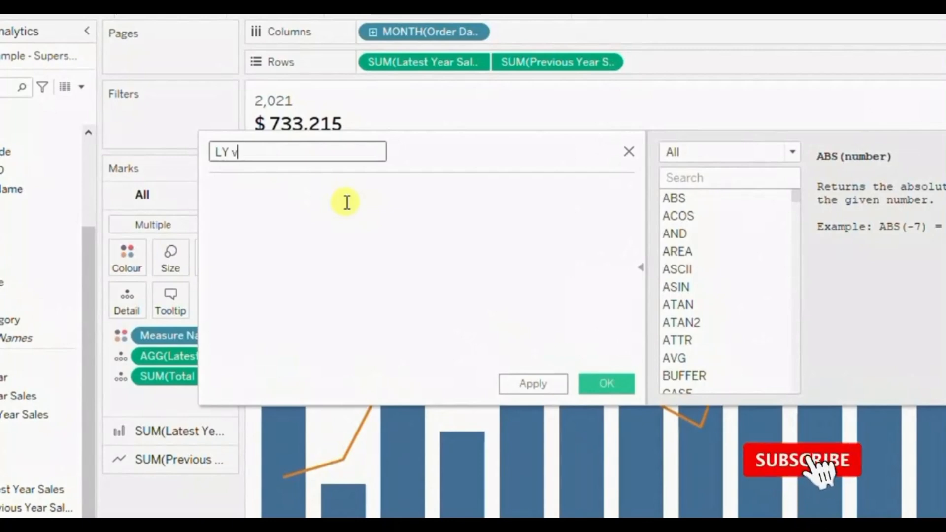
pyautogui.write('s PY ')
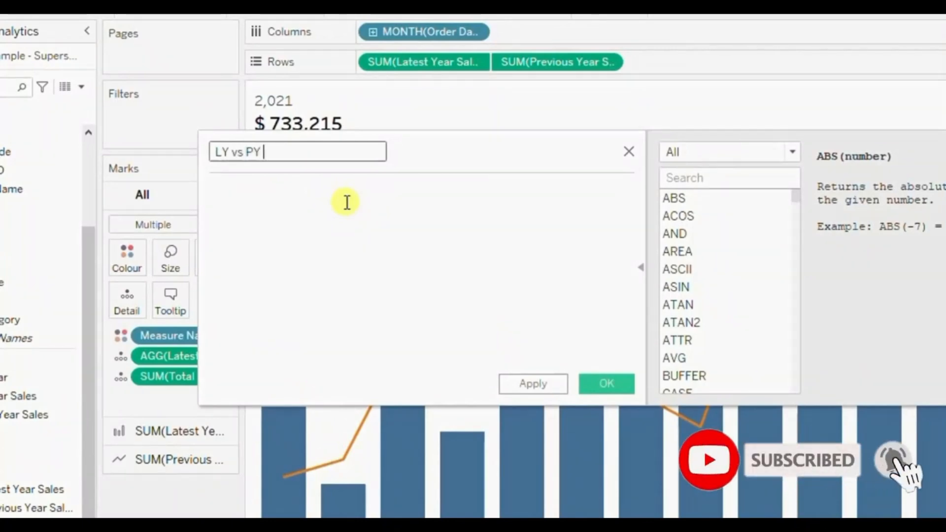
pyautogui.write('%')
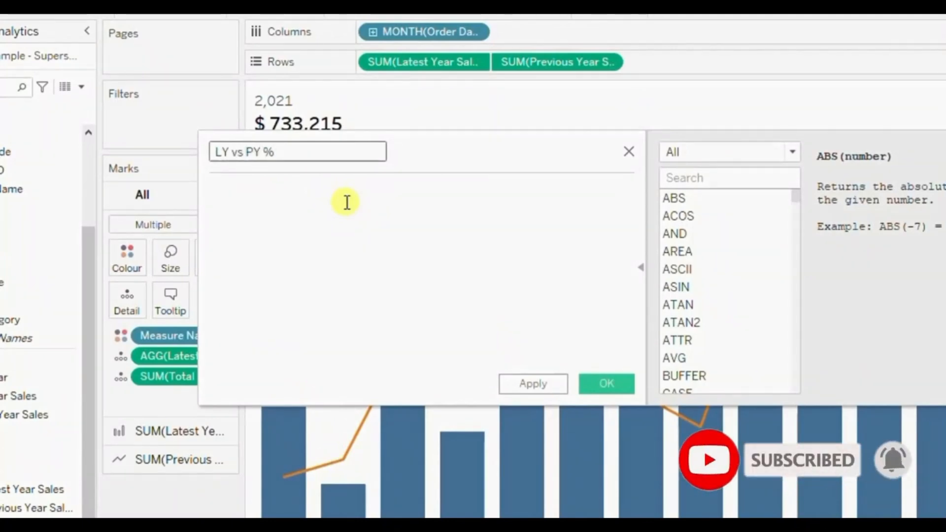
# Enter ([Total Latest Year Sales]-[Total Previous Year Sales]) as the first part of the LY vs PY % formula.
pyautogui.click(331, 217)
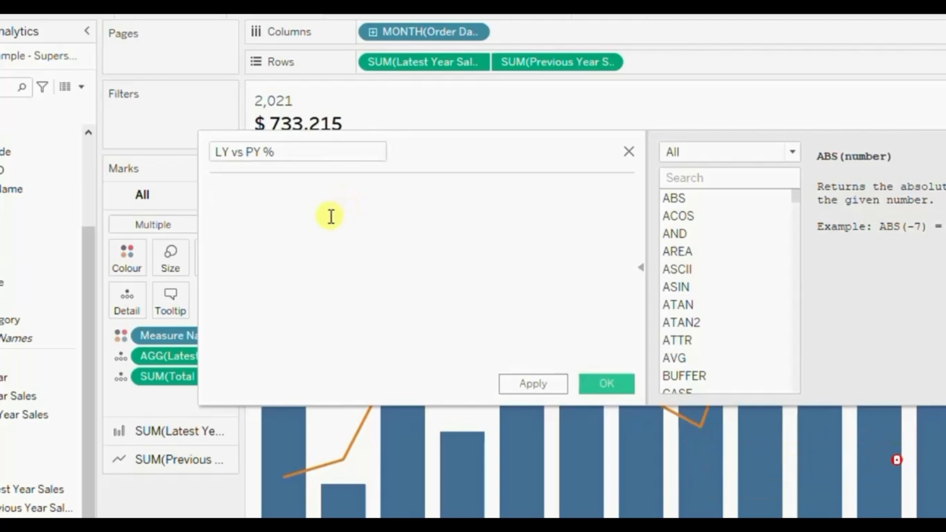
pyautogui.write('total')
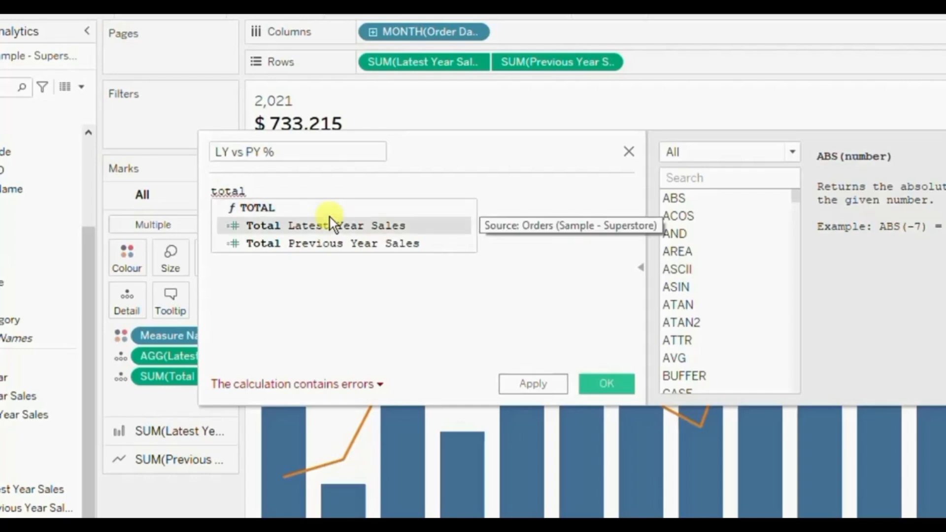
pyautogui.click(330, 217)
pyautogui.write('-tot')
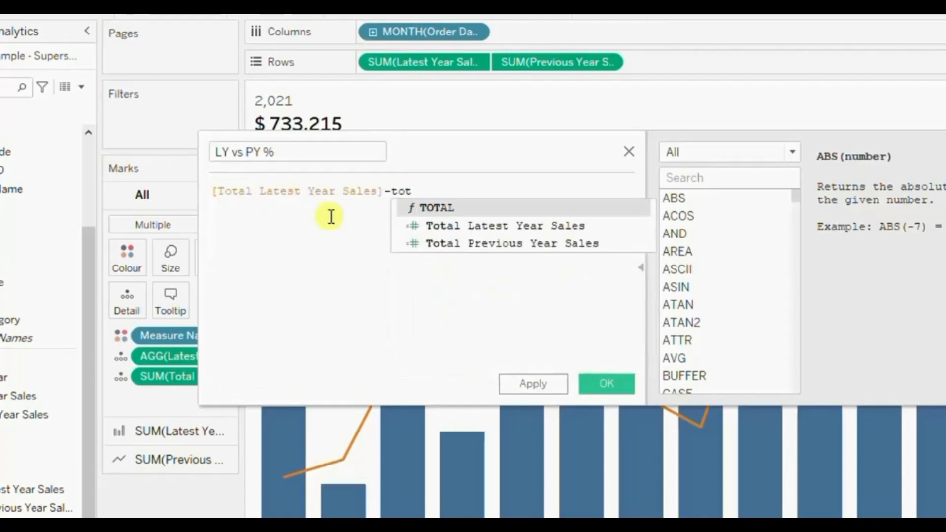
pyautogui.press('Down')
pyautogui.press('Down')
pyautogui.press('Return')
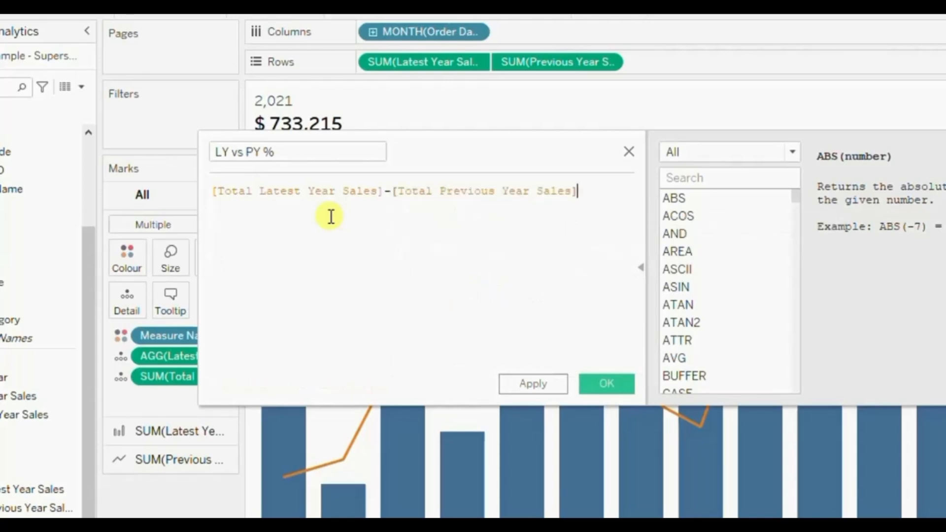
pyautogui.write(')')
pyautogui.click(215, 191)
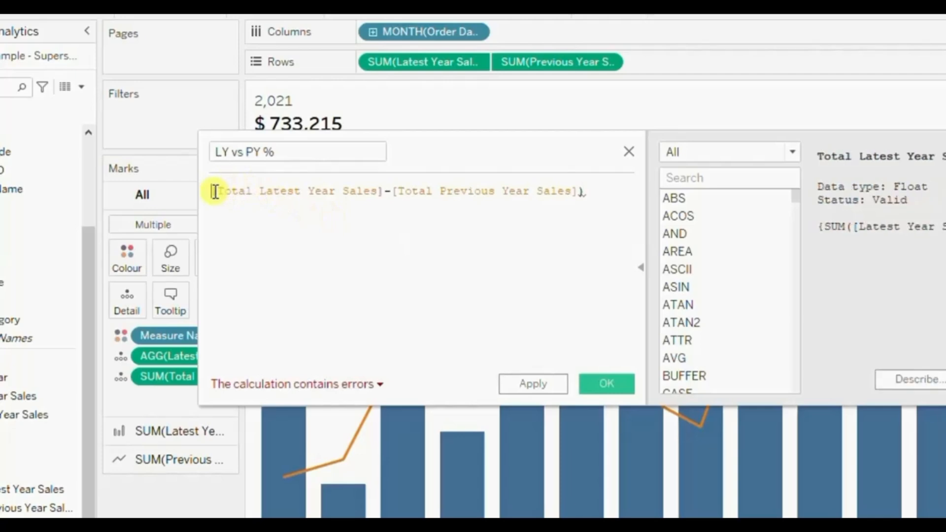
pyautogui.write('(')
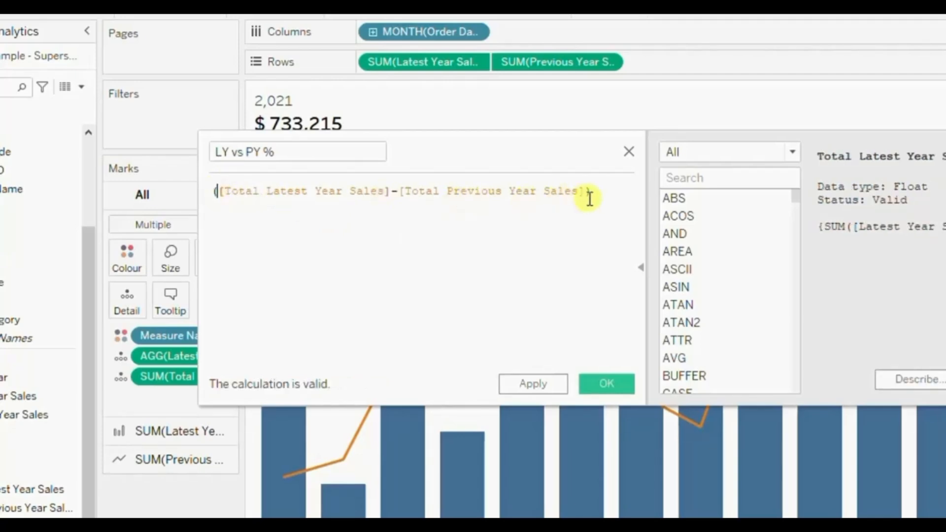
# Divide the bracketed sales difference by [Total Previous Year Sales], placing the divisor on a new line.
pyautogui.click(593, 198)
pyautogui.write('/')
pyautogui.press('Return')
pyautogui.write('tota')
pyautogui.press('Down')
pyautogui.press('Down')
pyautogui.press('Return')
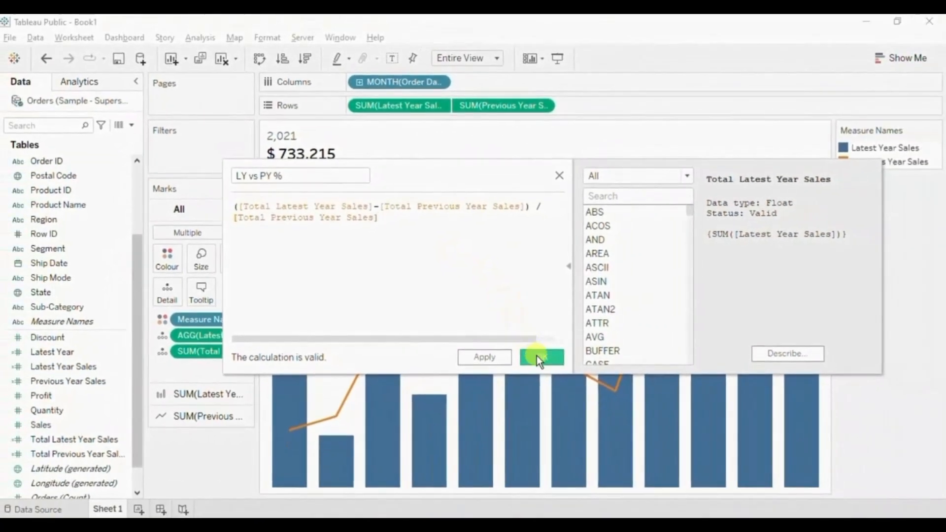
# Save the calculated field and add LY vs PY % to Detail for all marks.
pyautogui.click(537, 356)
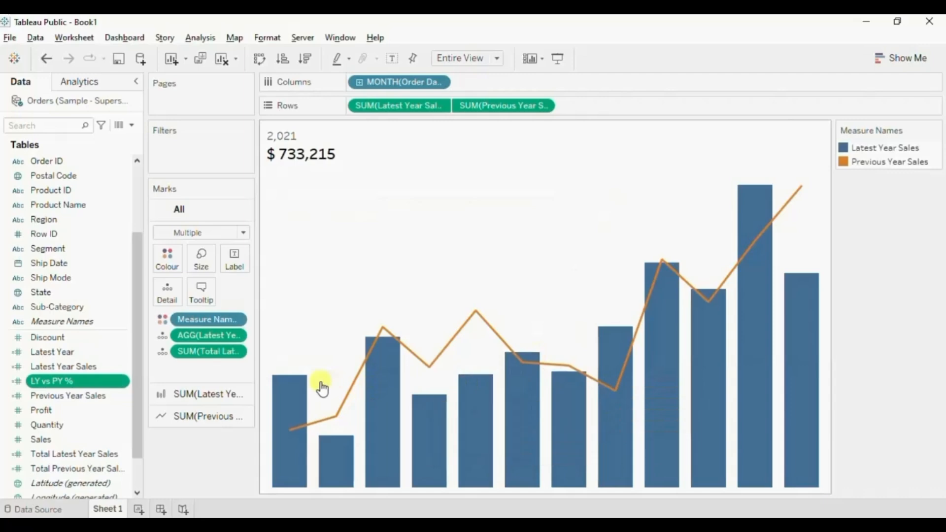
pyautogui.moveTo(48, 383); pyautogui.dragTo(164, 295)
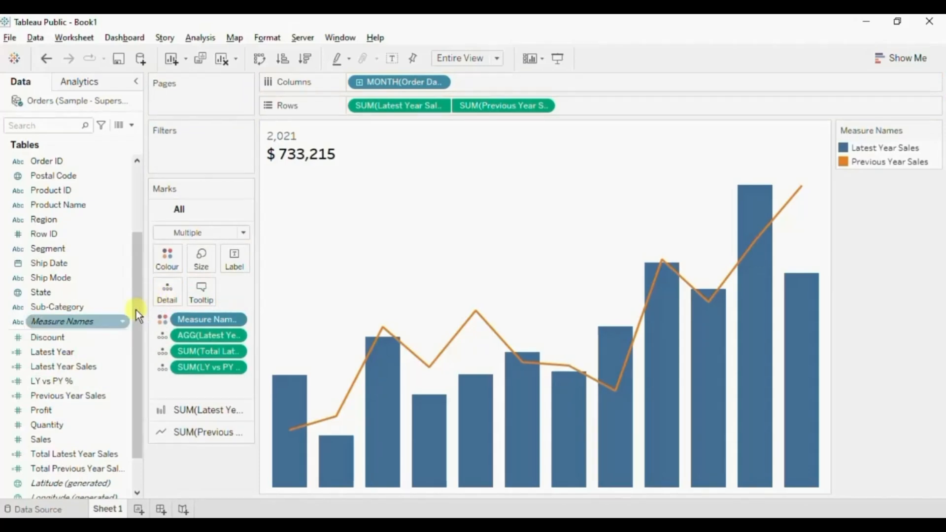
# Duplicate the Latest Year calculated field.
pyautogui.click(64, 353)
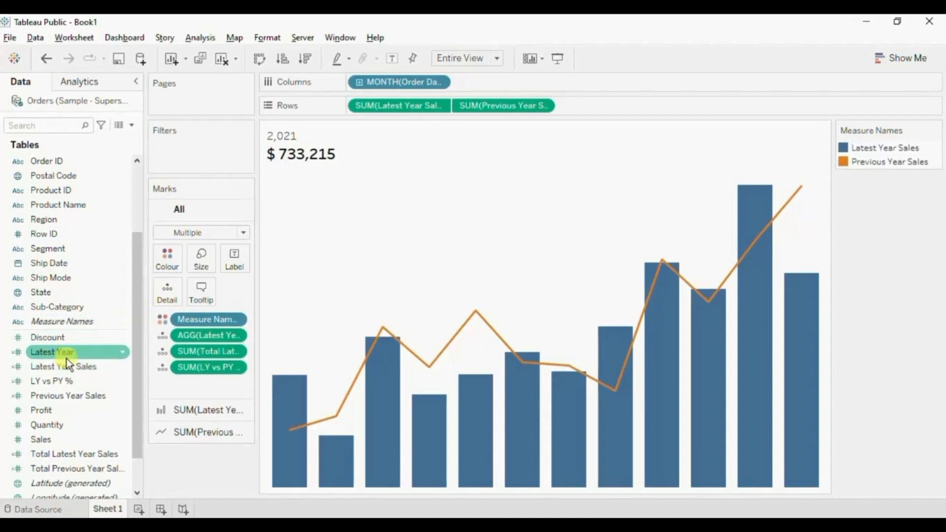
pyautogui.click(122, 353)
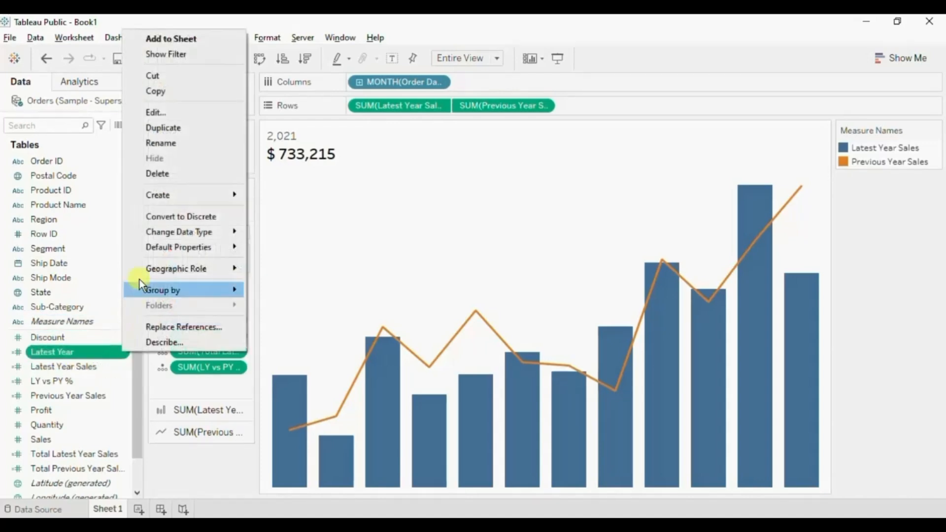
pyautogui.click(165, 129)
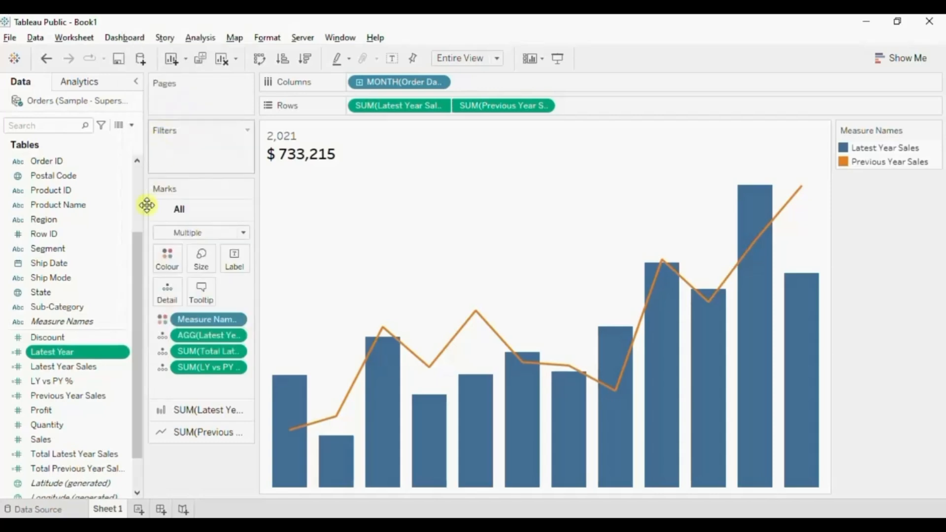
# Rename the Latest Year copy as Previous Year, define it as MAX(YEAR([Order Date])) - 1 and save it.
pyautogui.click(124, 368)
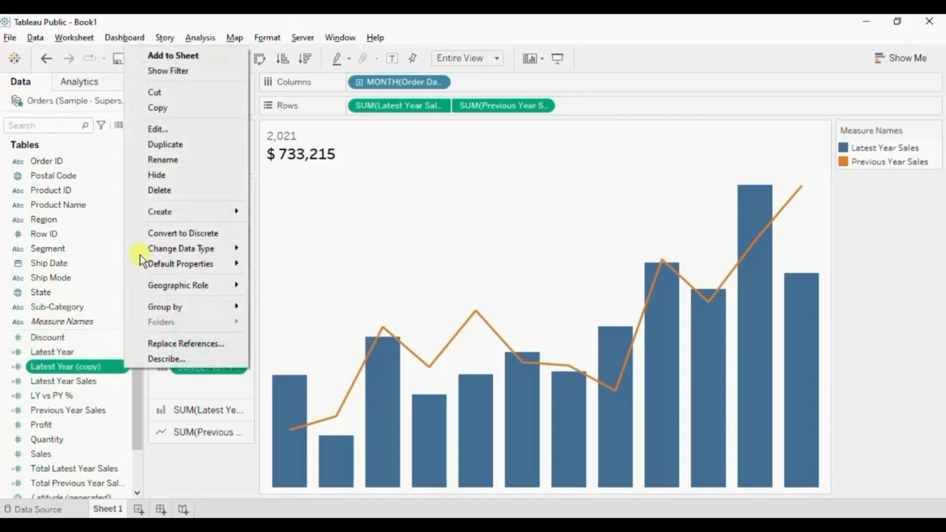
pyautogui.click(160, 127)
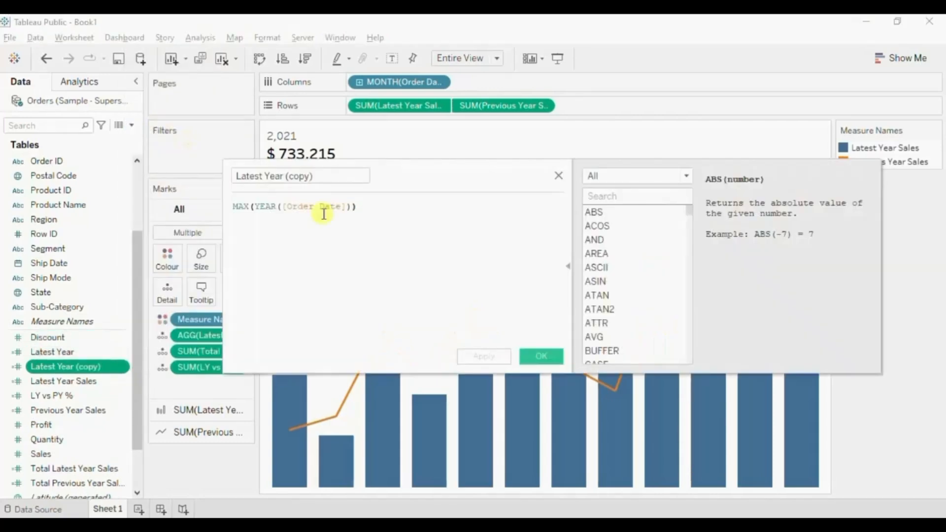
pyautogui.click(230, 183)
pyautogui.write('Prev')
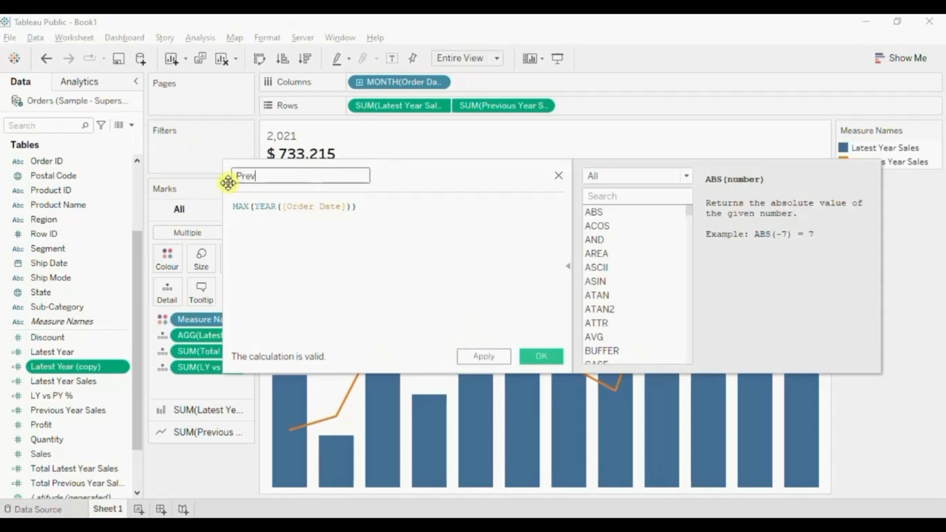
pyautogui.write('ious Year')
pyautogui.doubleClick(378, 207)
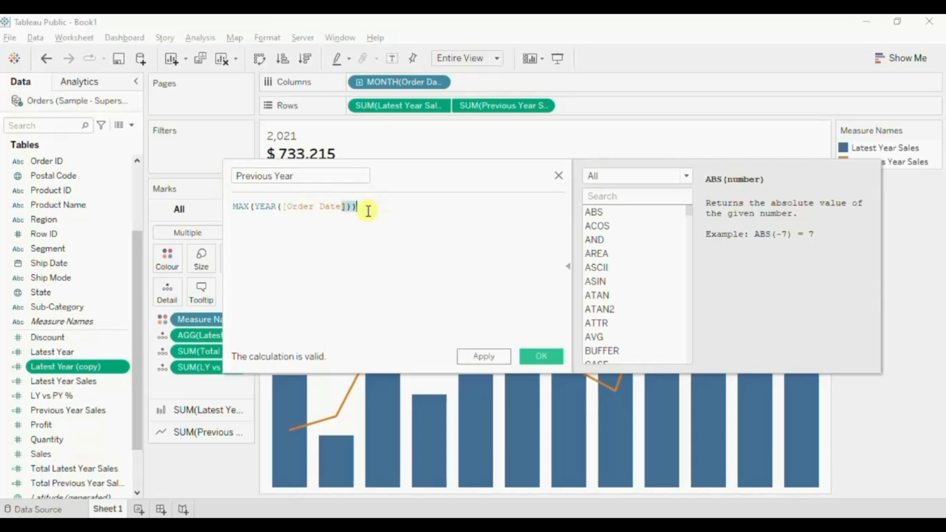
pyautogui.write('- 1')
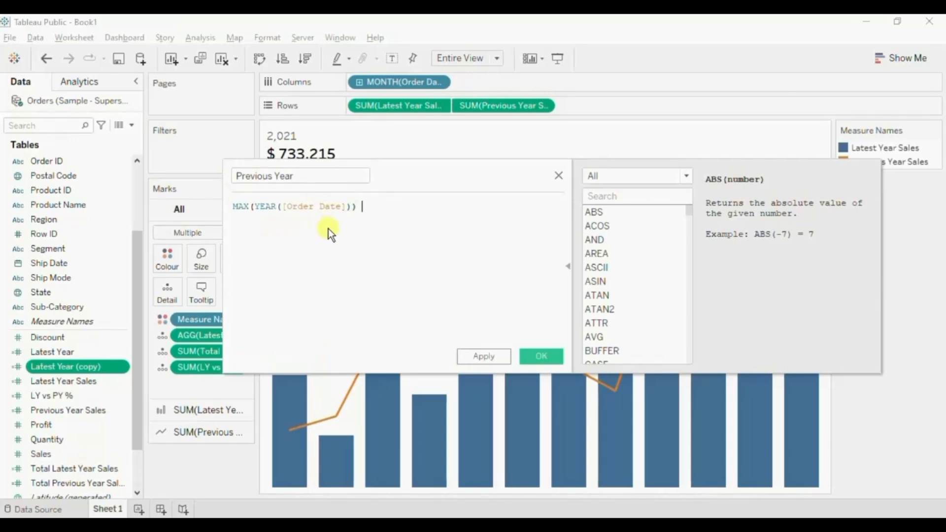
pyautogui.click(539, 355)
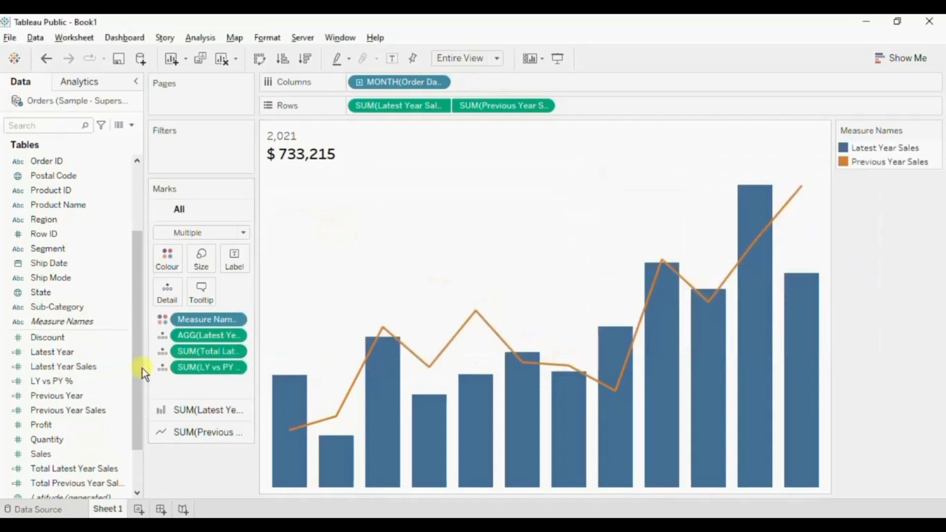
# Add the Previous Year field to Detail for all marks.
pyautogui.scroll(-2, 75, 432)
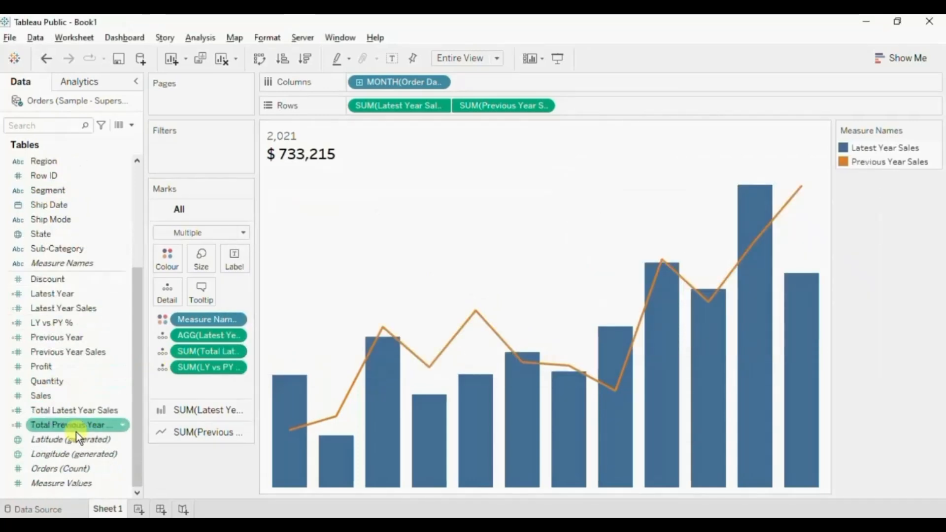
pyautogui.moveTo(81, 338); pyautogui.dragTo(168, 294)
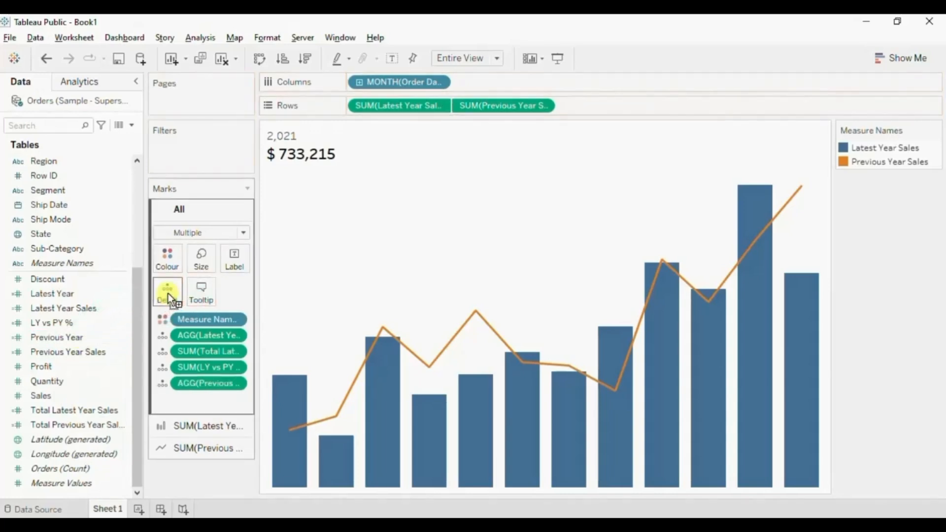
# Add a third sheet title line reading <SUM(LY vs PY %)> vs <AGG(Previous Year)>.
pyautogui.doubleClick(312, 146)
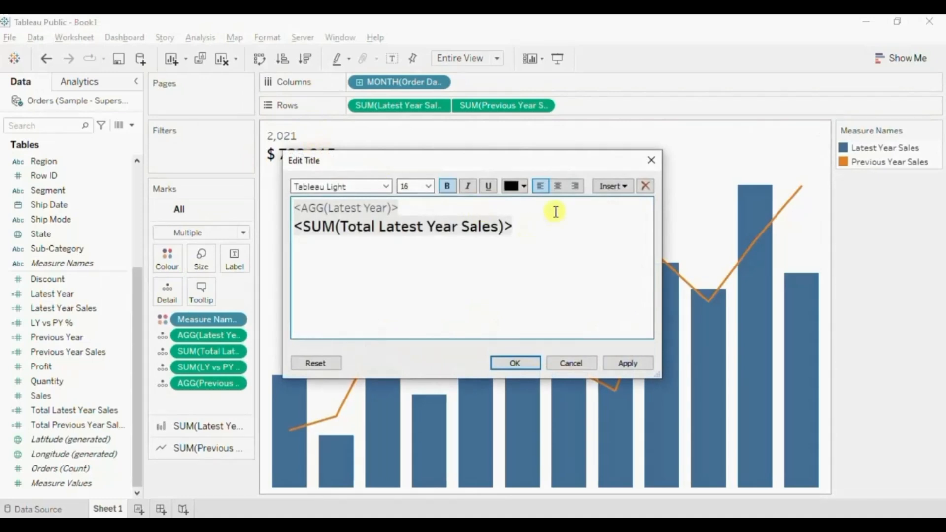
pyautogui.click(613, 186)
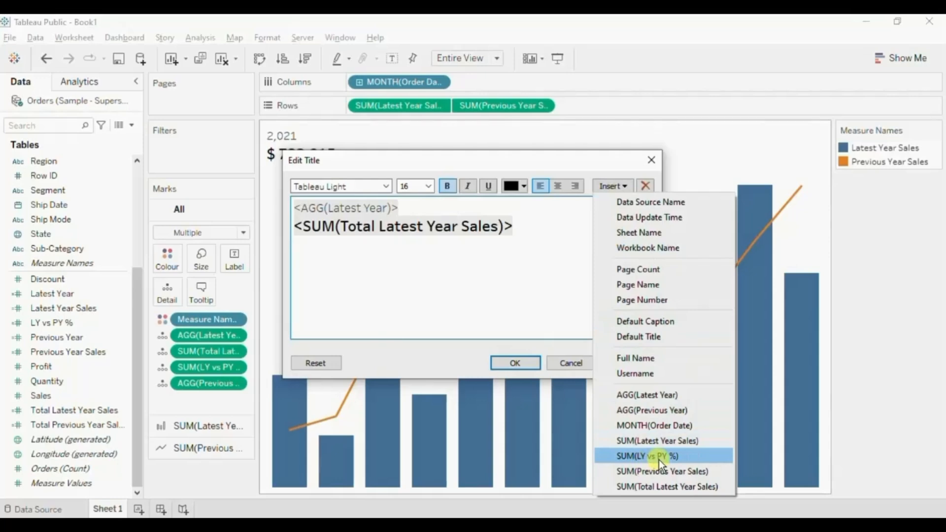
pyautogui.click(640, 456)
pyautogui.write('vs')
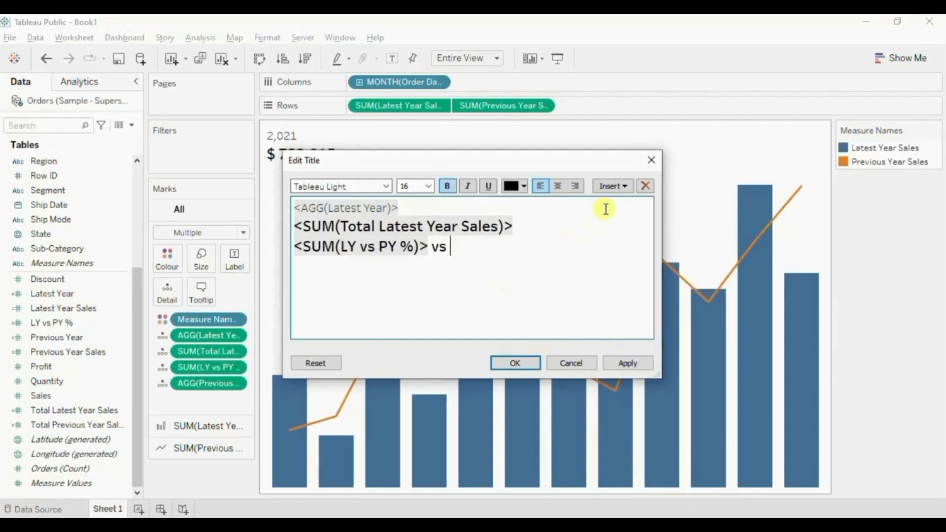
pyautogui.click(624, 187)
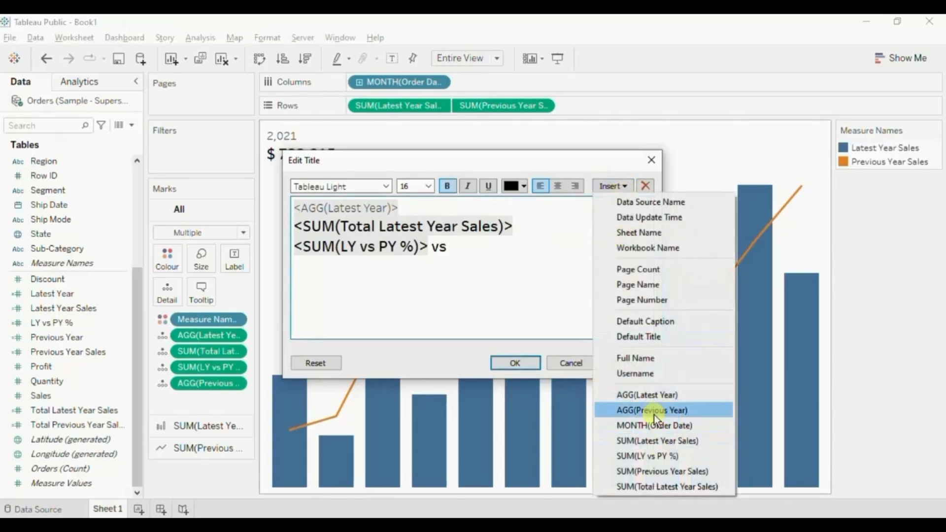
pyautogui.click(654, 415)
# Set the third title line to font size 12 without bold and apply the title.
pyautogui.moveTo(609, 247); pyautogui.dragTo(294, 248)
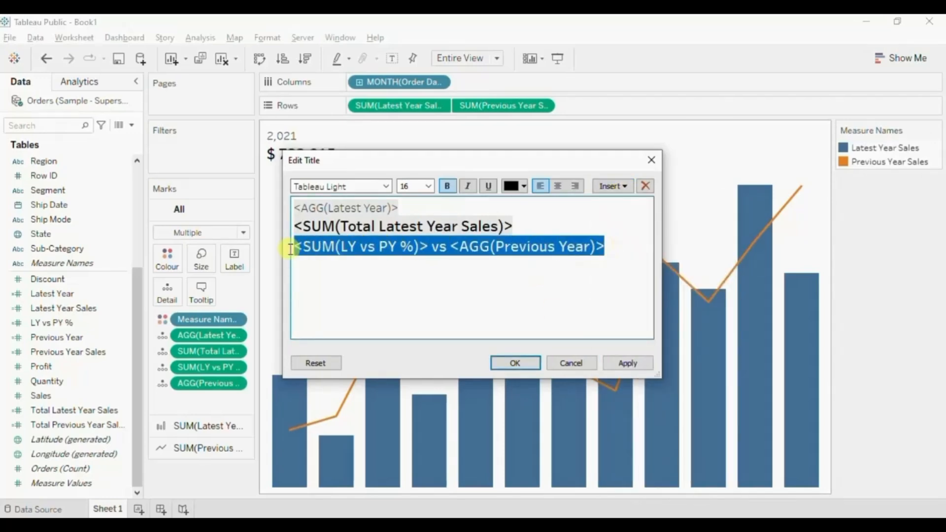
pyautogui.click(429, 186)
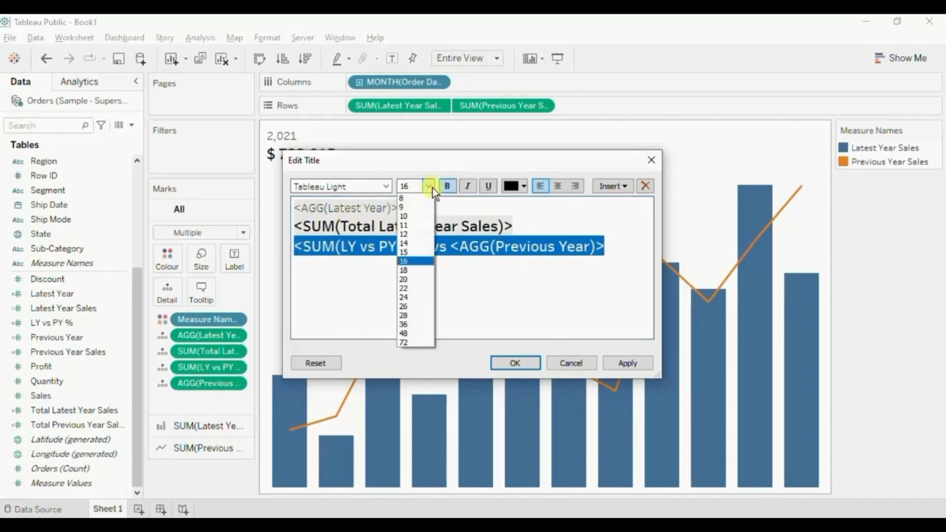
pyautogui.click(419, 234)
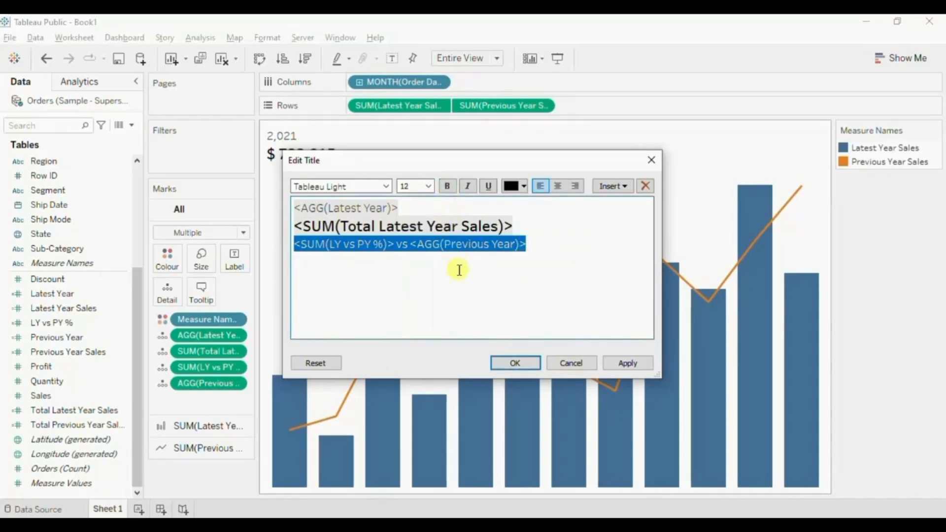
pyautogui.click(516, 364)
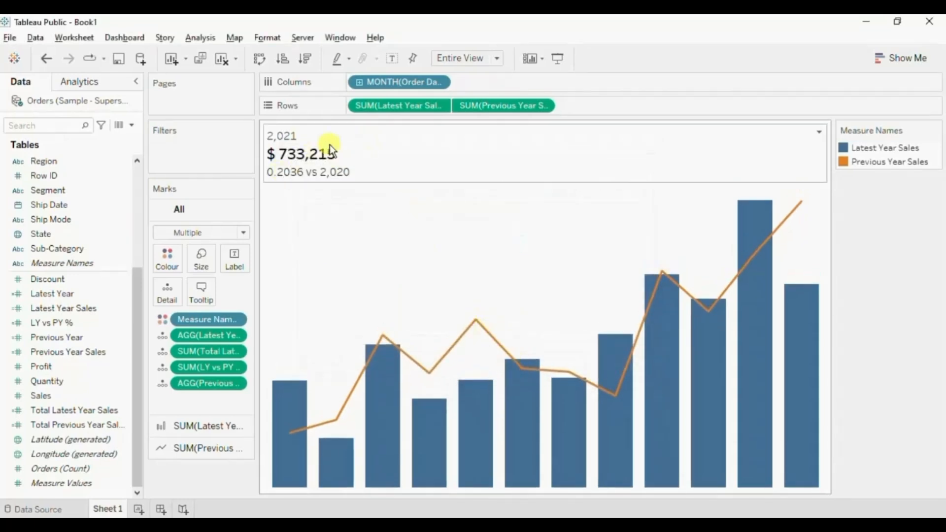
# Centre all three lines of the sheet title and apply the change.
pyautogui.doubleClick(316, 153)
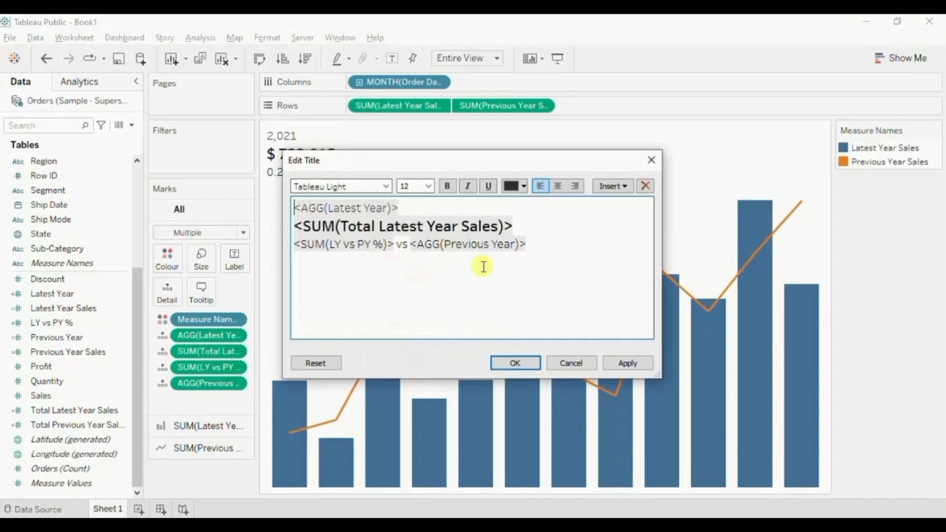
pyautogui.hotkey('ctrl', 'a')
pyautogui.click(558, 185)
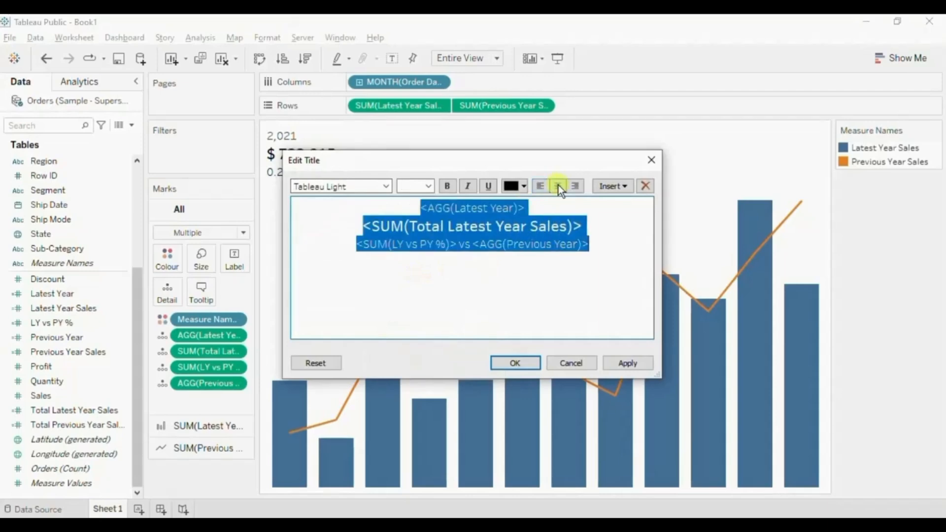
pyautogui.click(519, 363)
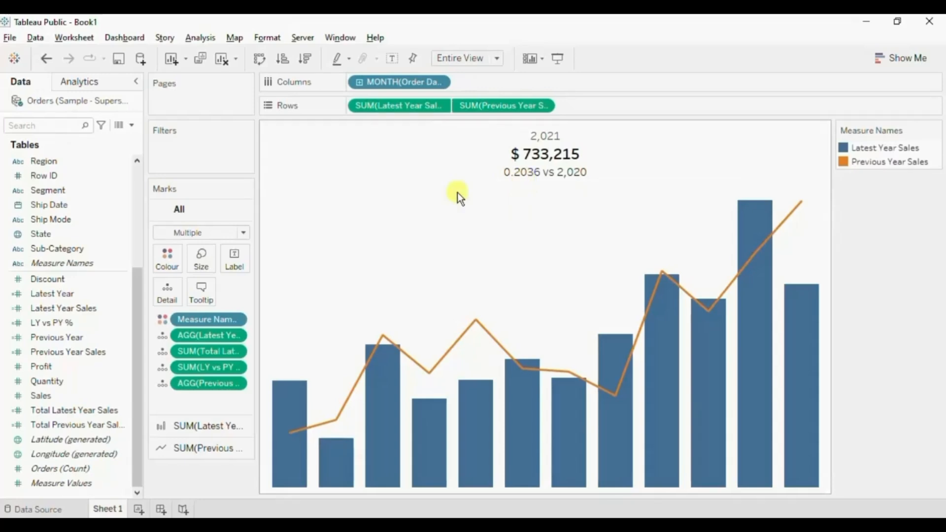
# Format the LY vs PY % field's pane numbers as a percentage with 2 decimal places.
pyautogui.rightClick(199, 369)
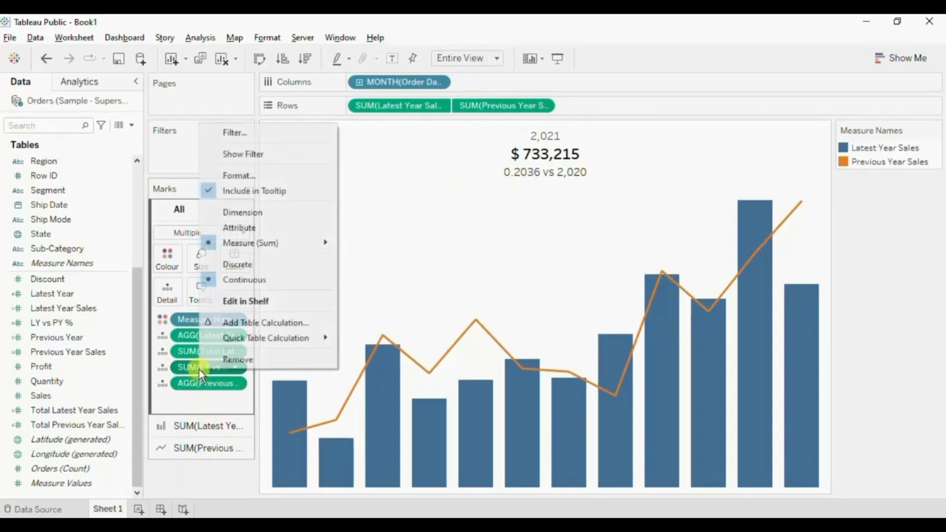
pyautogui.click(241, 176)
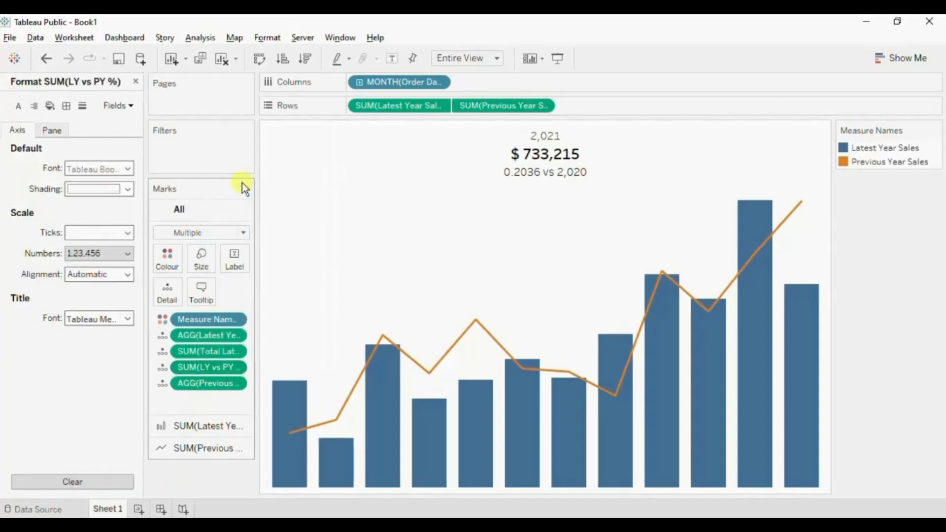
pyautogui.click(52, 130)
pyautogui.click(82, 211)
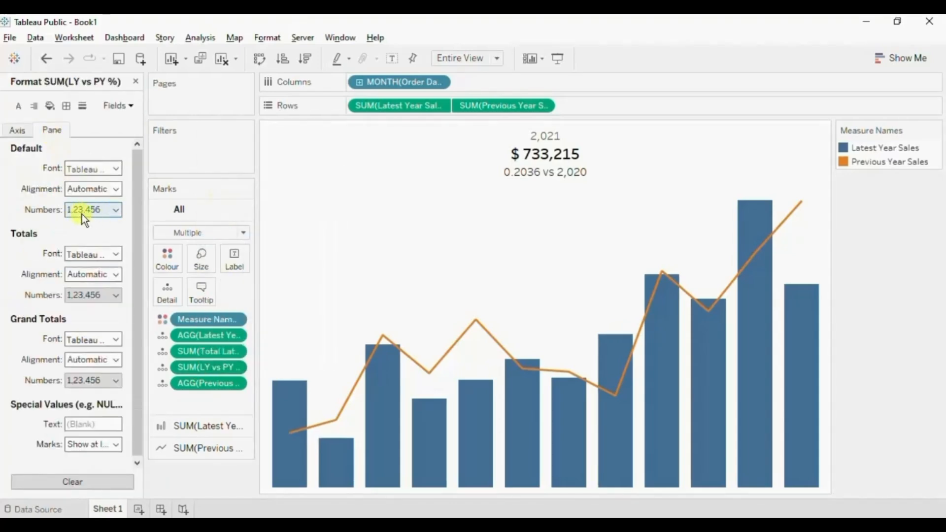
pyautogui.click(119, 211)
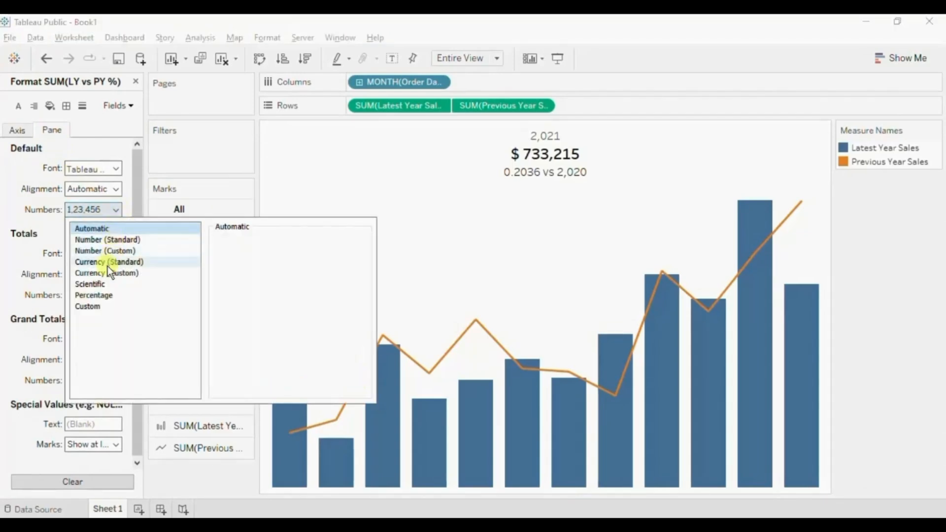
pyautogui.click(102, 296)
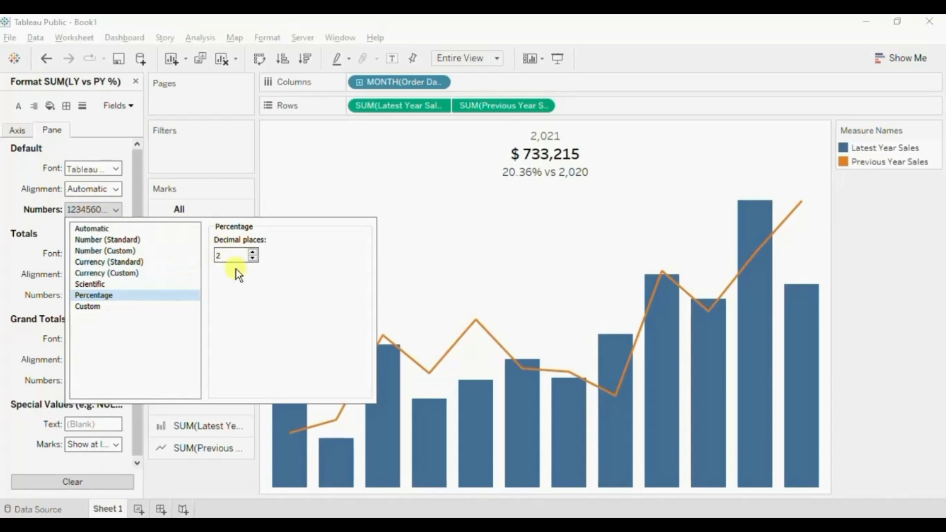
pyautogui.click(237, 146)
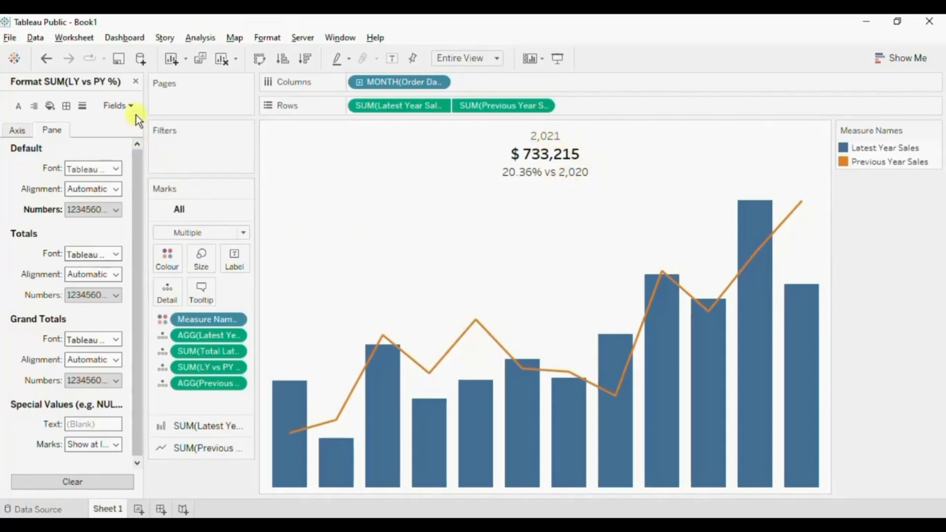
pyautogui.click(136, 82)
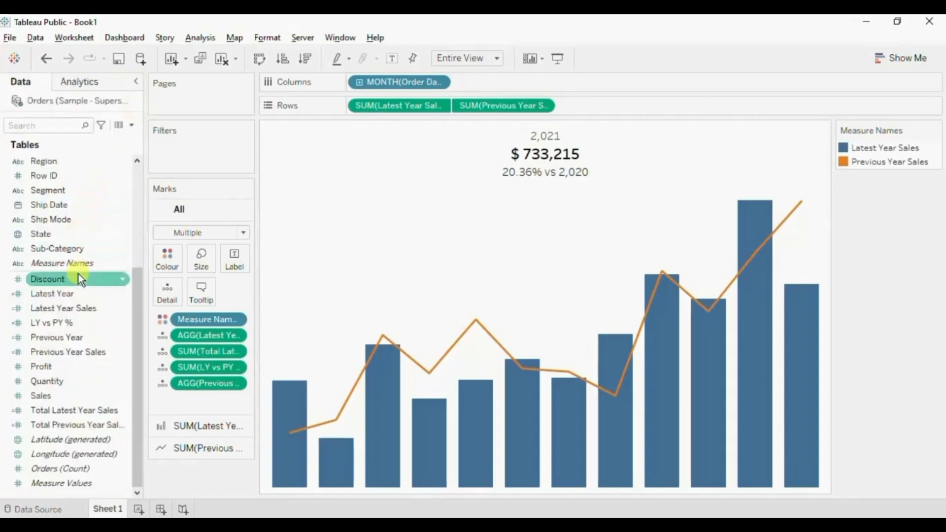
# Set the Latest Year field's default number format to Number (Custom) with 0 decimal places and no thousands separators.
pyautogui.click(123, 294)
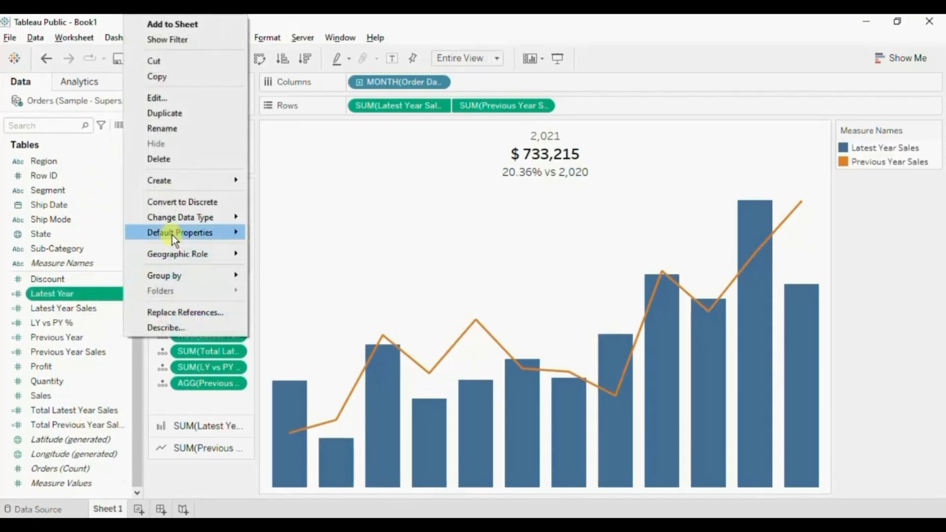
pyautogui.moveTo(173, 235)
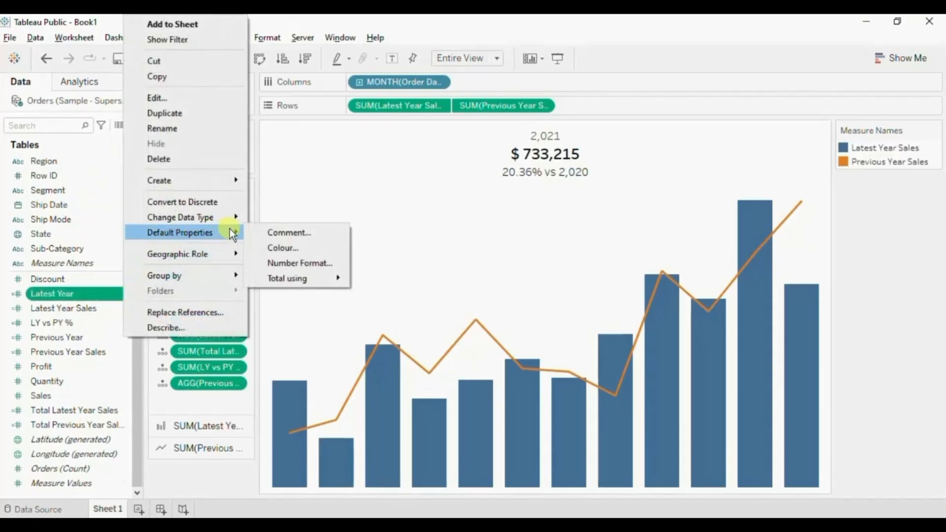
pyautogui.click(277, 263)
pyautogui.click(355, 203)
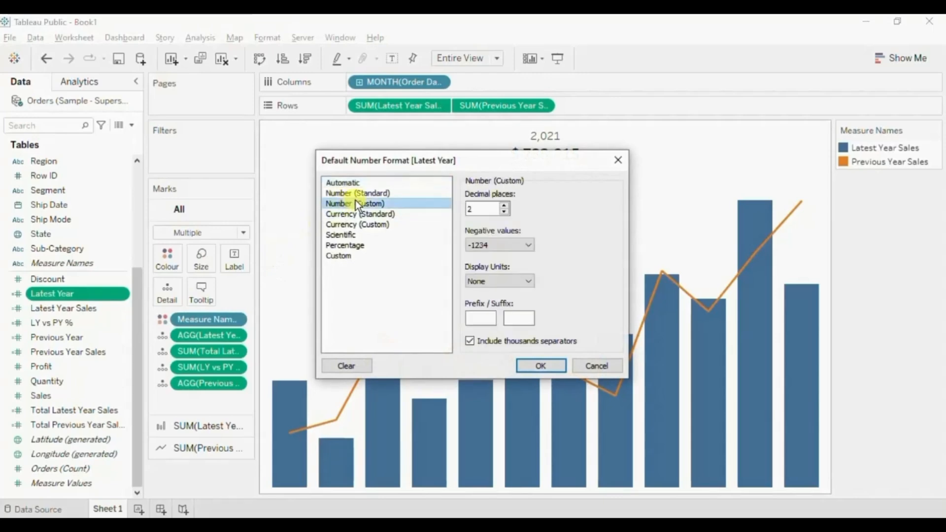
pyautogui.click(504, 212)
pyautogui.click(504, 211)
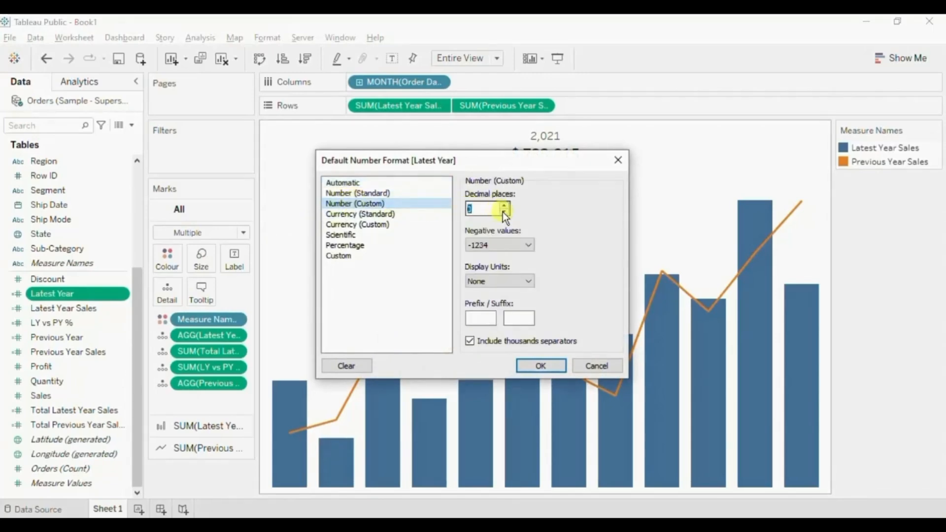
pyautogui.click(468, 341)
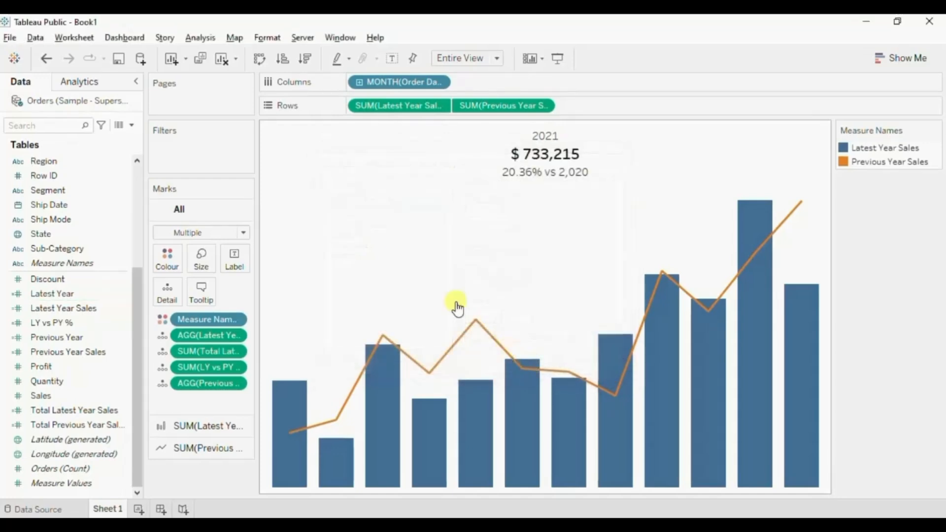
# Set the Previous Year field's default number format to Number (Custom) with 0 decimal places and no thousands separators.
pyautogui.click(92, 339)
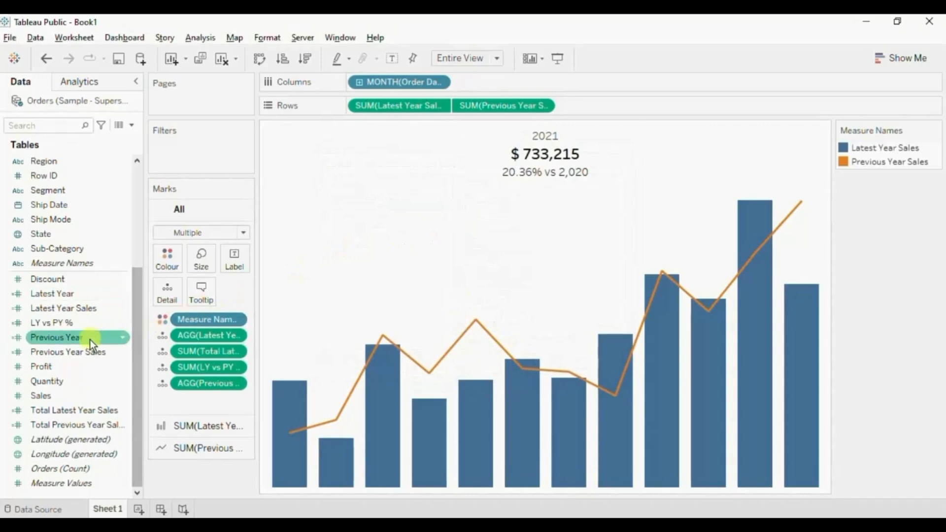
pyautogui.click(122, 337)
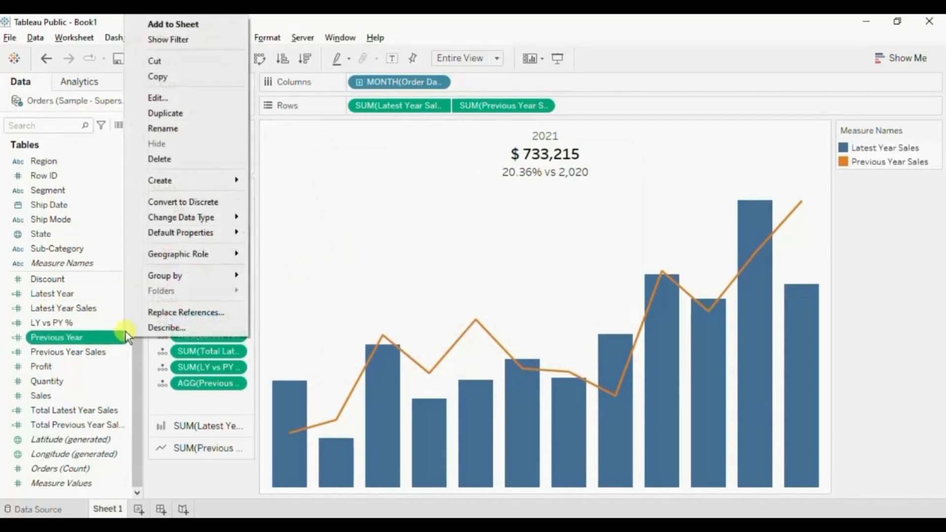
pyautogui.moveTo(170, 233)
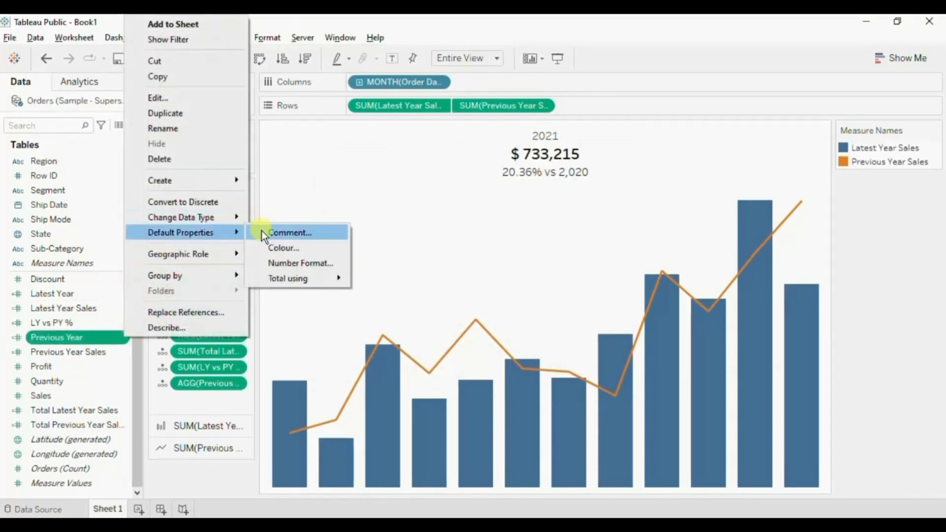
pyautogui.click(267, 262)
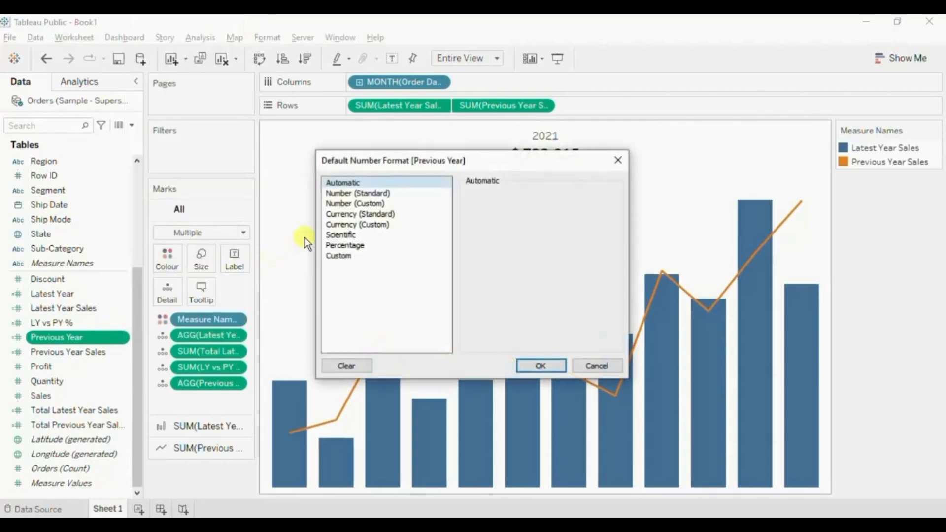
pyautogui.click(354, 202)
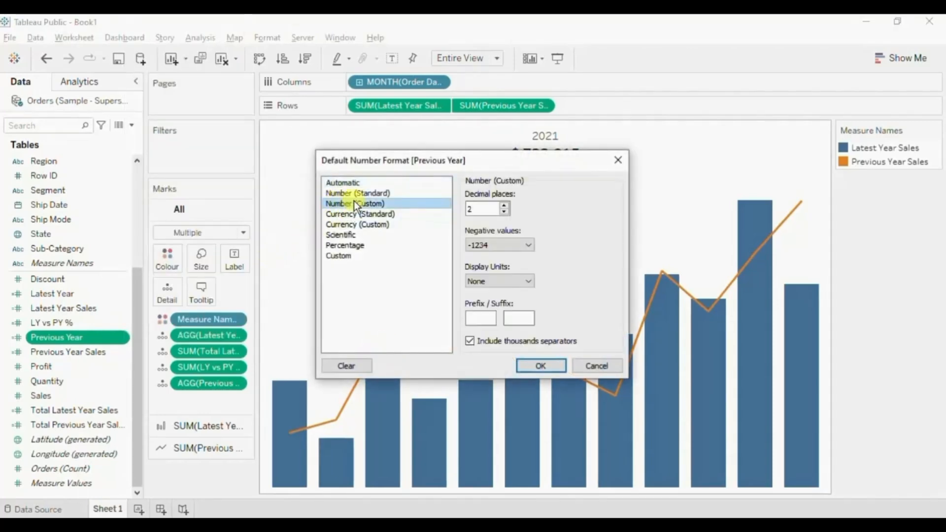
pyautogui.click(504, 212)
pyautogui.click(504, 212)
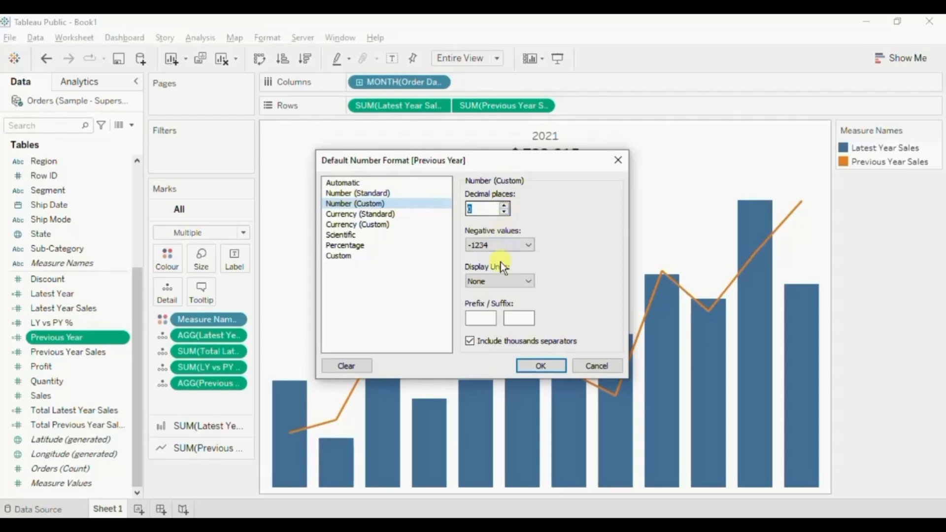
pyautogui.click(471, 341)
pyautogui.click(541, 366)
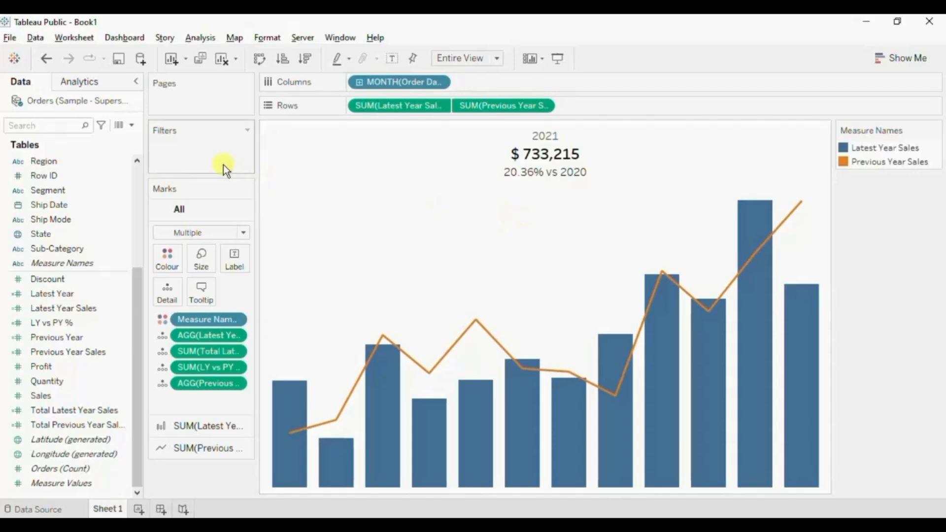
# Create a calculated field named LY vs PY % Pos.
pyautogui.click(132, 125)
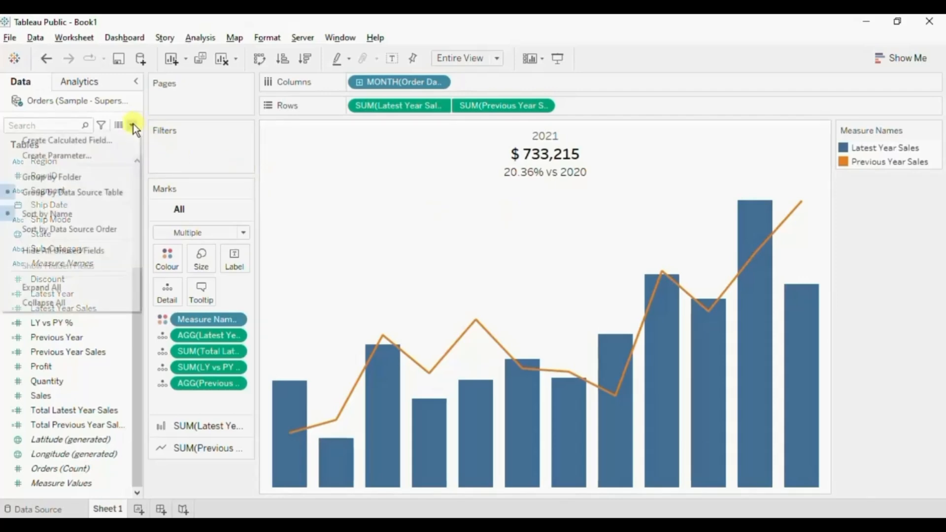
pyautogui.click(108, 140)
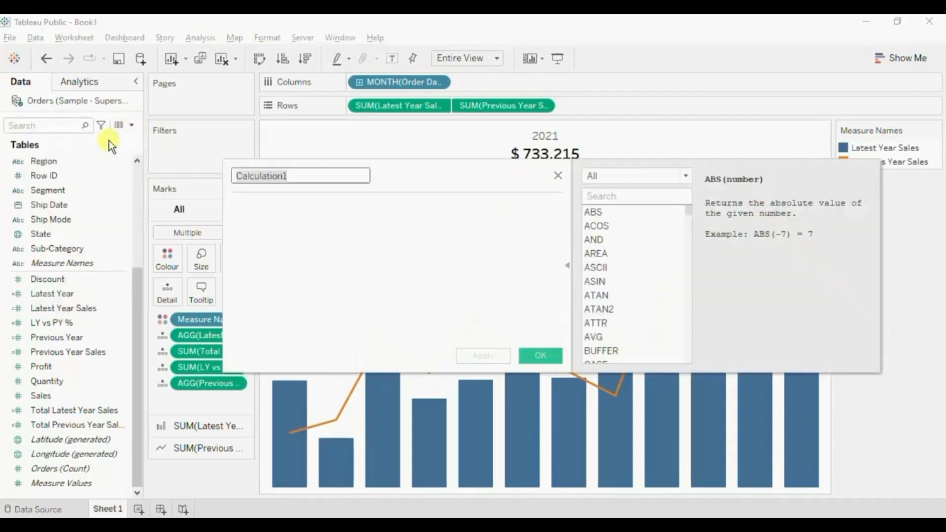
pyautogui.press('BackSpace')
pyautogui.write('L')
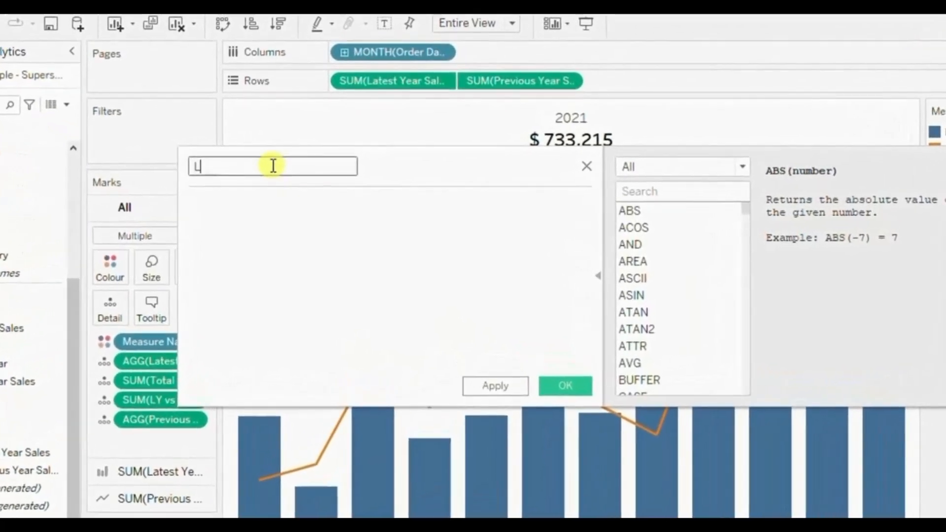
pyautogui.write('Y vs PY % Pos')
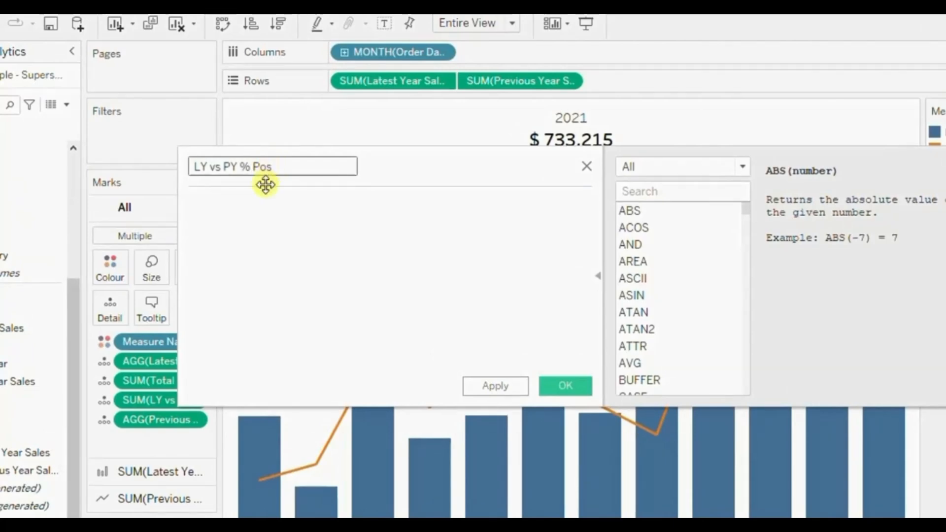
# Begin the formula with the condition if [Total Latest Year Sales]> [Total Previous Year Sales].
pyautogui.click(248, 203)
pyautogui.write('if tot')
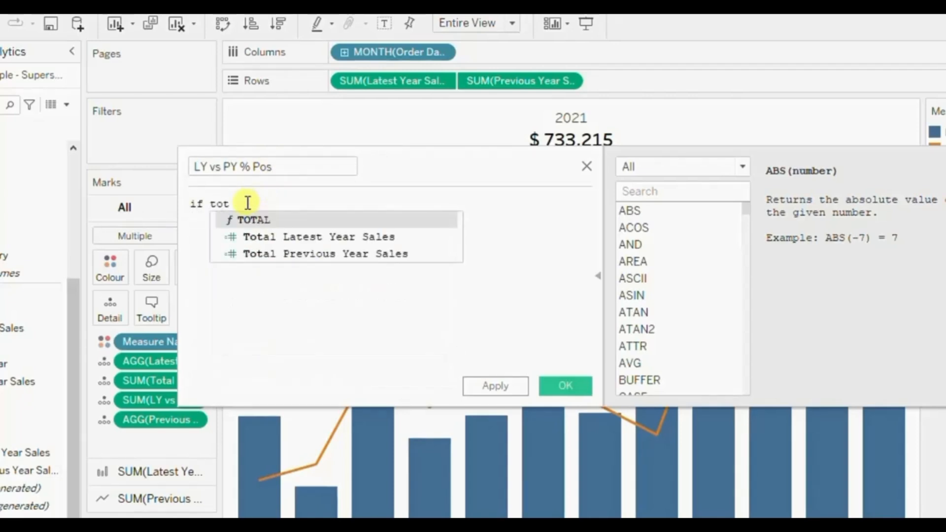
pyautogui.press('Down')
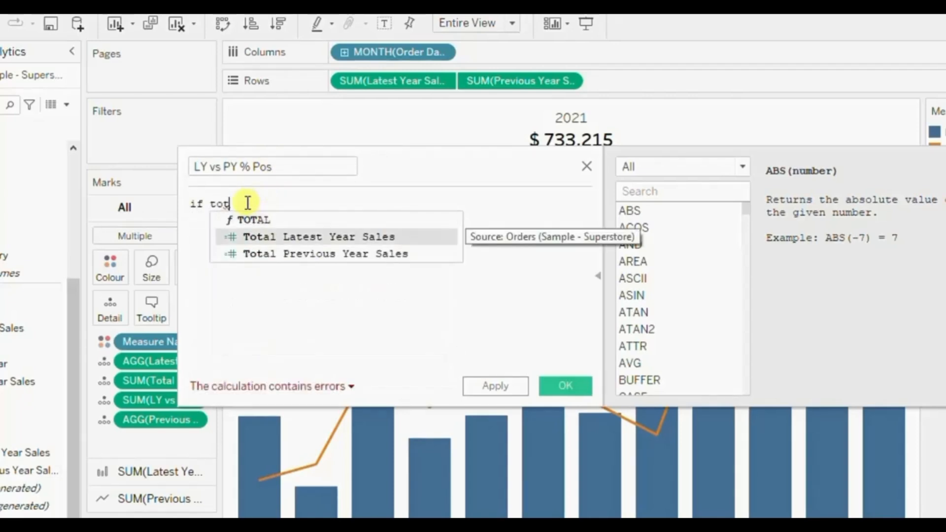
pyautogui.press('Return')
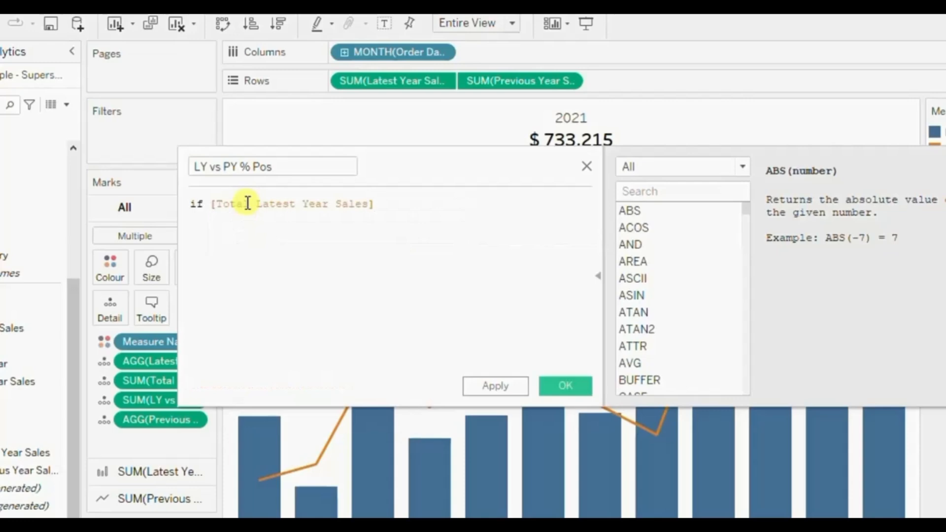
pyautogui.write('> tot')
pyautogui.press('Down')
pyautogui.press('Down')
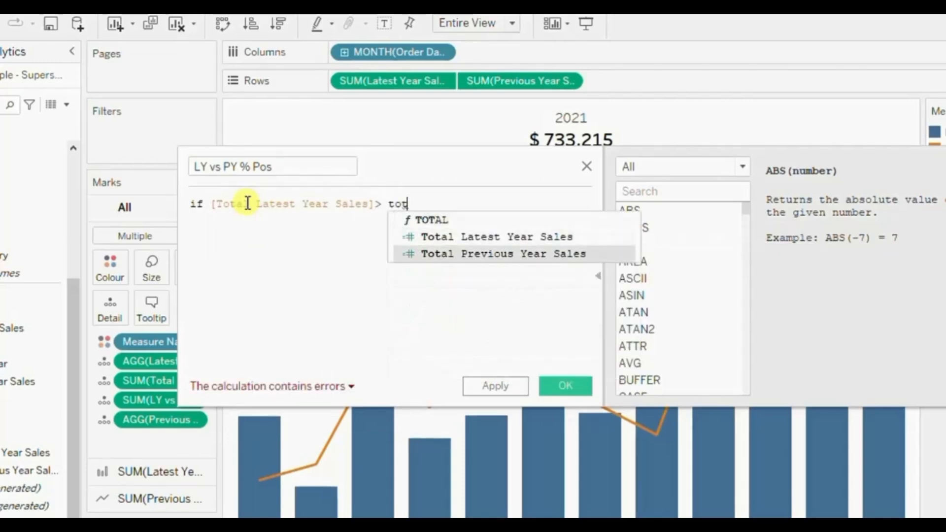
pyautogui.press('Return')
pyautogui.press('Return')
# Complete the formula with then [LY vs PY %] else 0 end and save the calculated field.
pyautogui.write('then ')
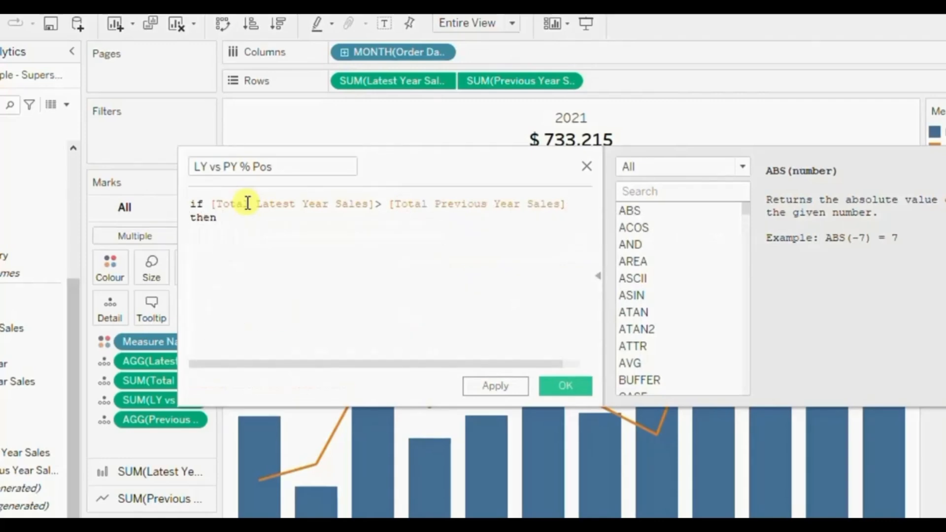
pyautogui.write('ly')
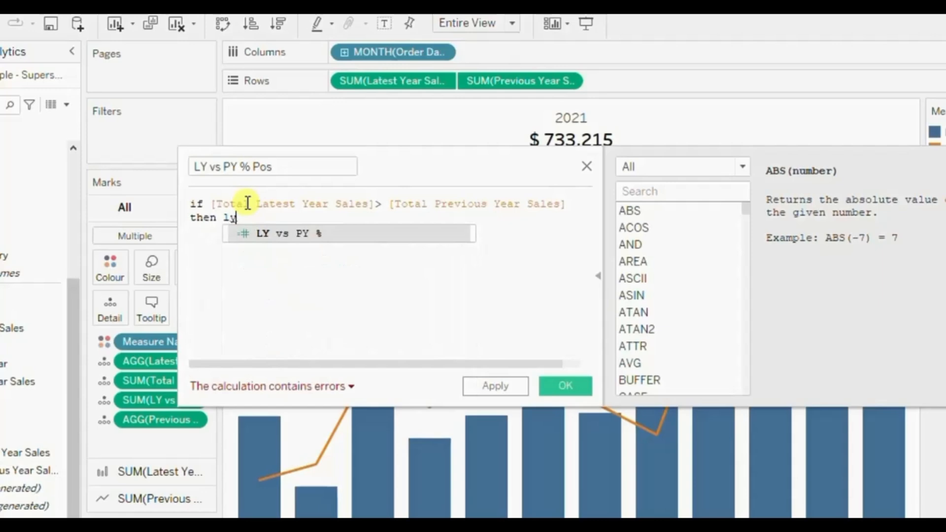
pyautogui.press('Return')
pyautogui.write('else 0')
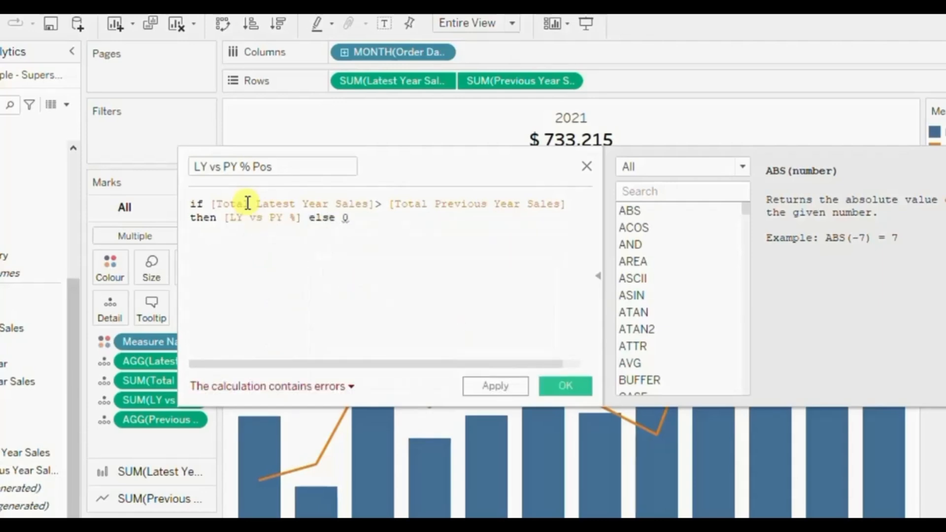
pyautogui.write(' end')
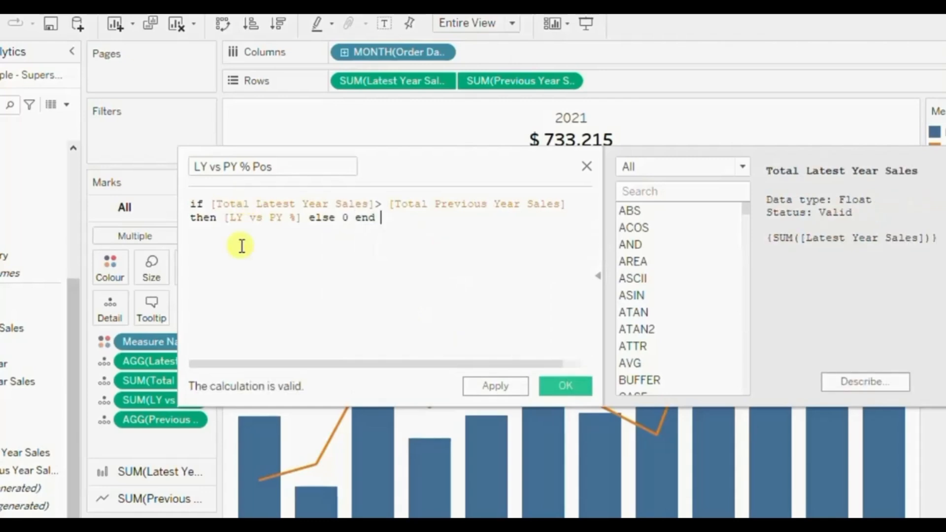
pyautogui.click(247, 218)
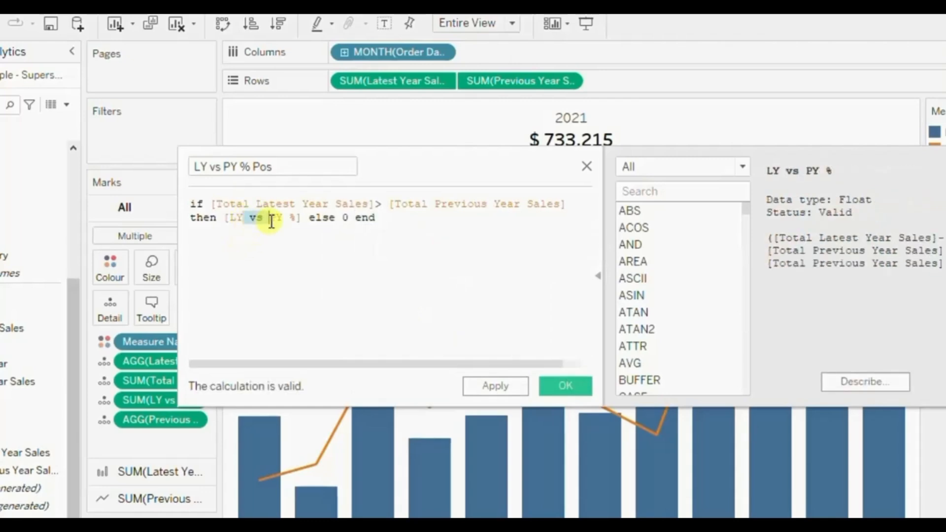
pyautogui.click(256, 203)
pyautogui.moveTo(262, 203); pyautogui.dragTo(342, 204)
pyautogui.moveTo(402, 204); pyautogui.dragTo(499, 206)
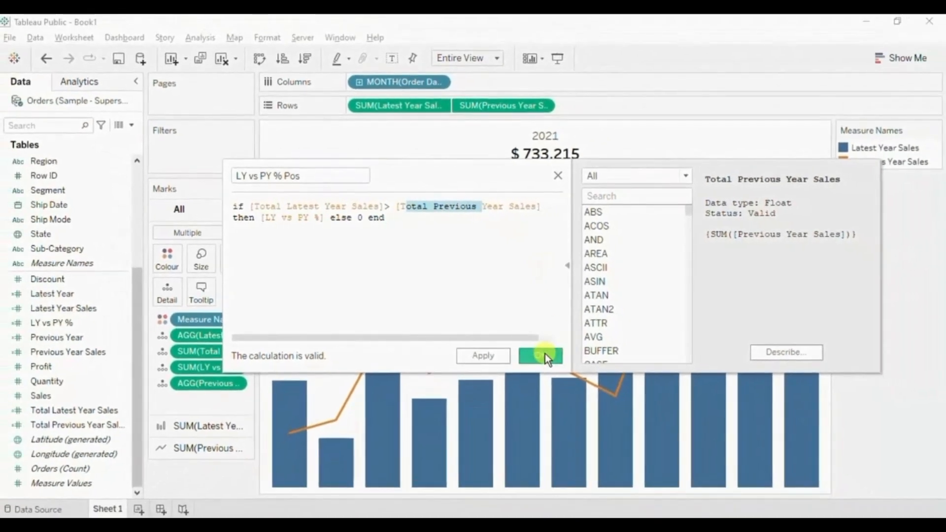
pyautogui.click(540, 356)
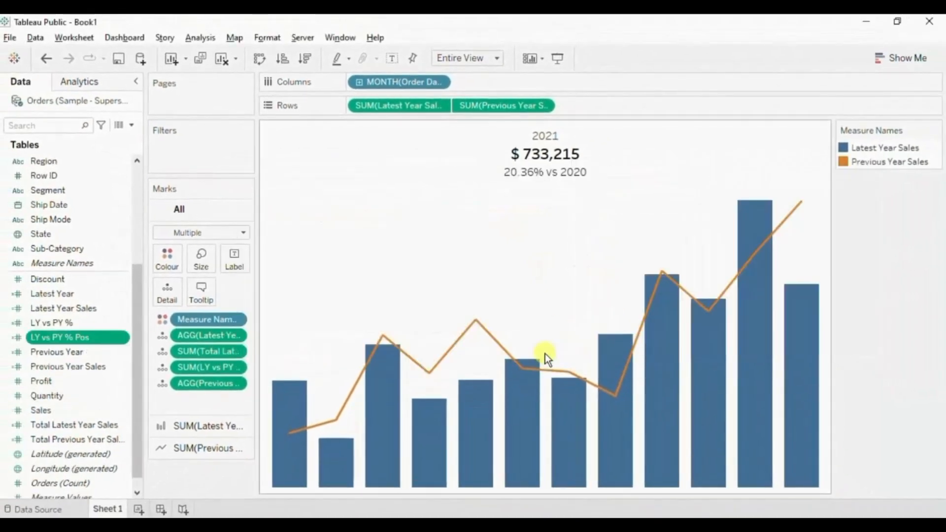
# Duplicate the LY vs PY % Pos calculated field and rename the copy as LY vs PY % Neg.
pyautogui.click(123, 338)
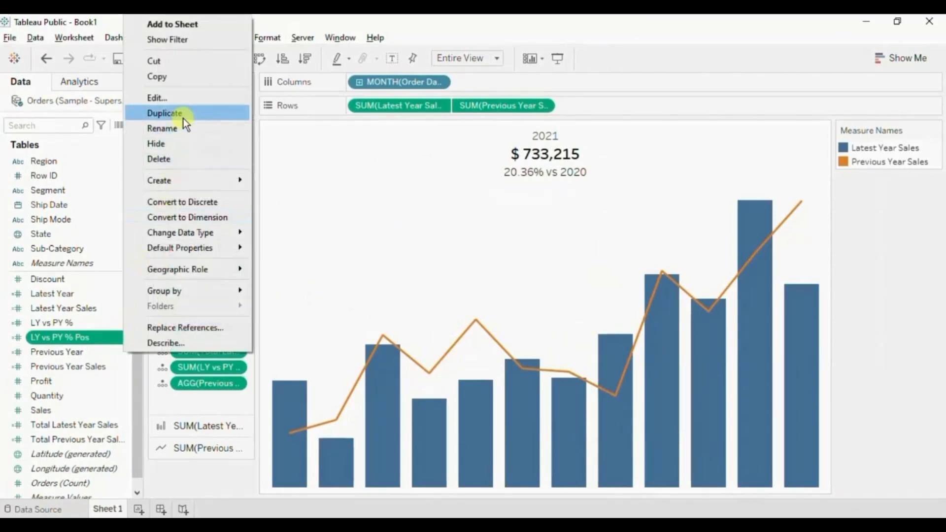
pyautogui.click(165, 114)
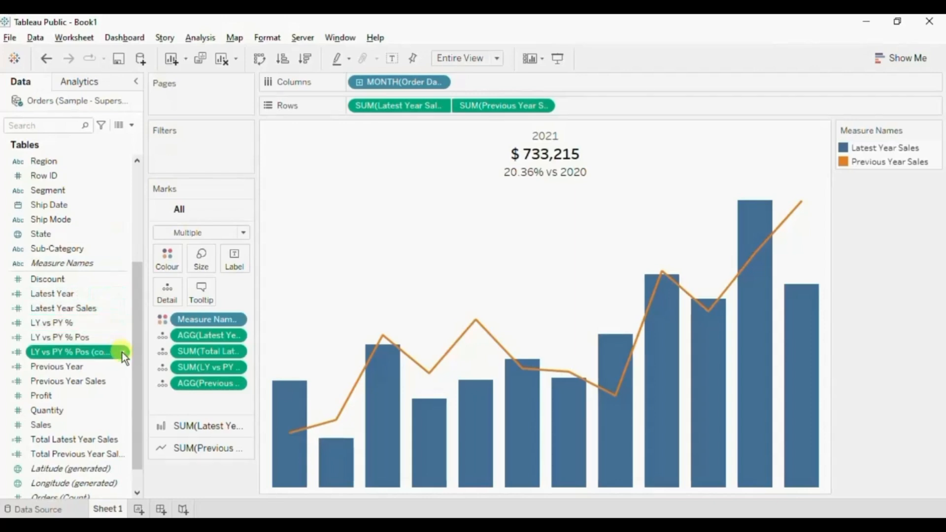
pyautogui.click(123, 353)
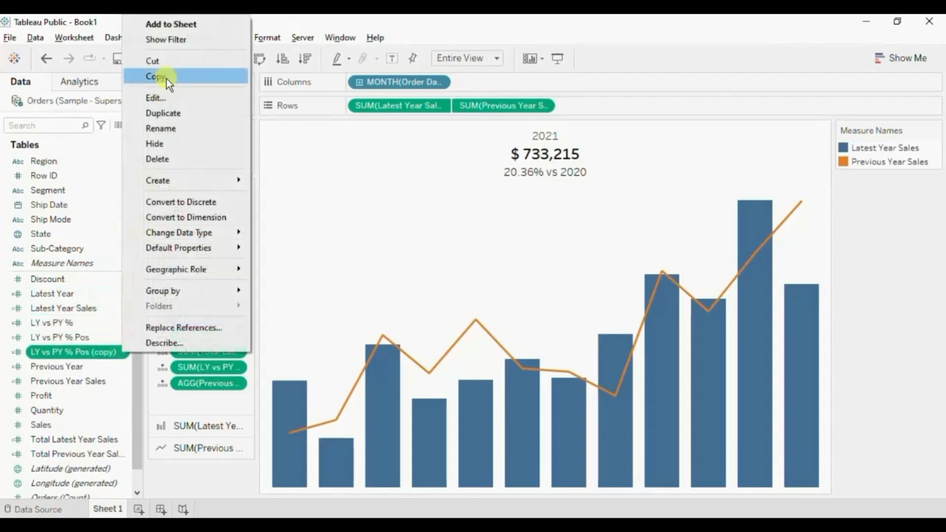
pyautogui.click(164, 98)
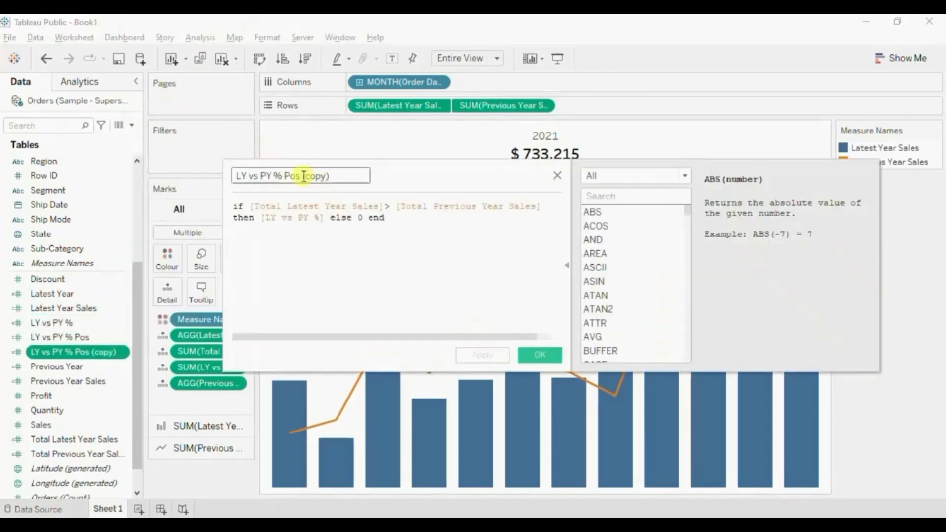
pyautogui.moveTo(284, 175); pyautogui.dragTo(332, 178)
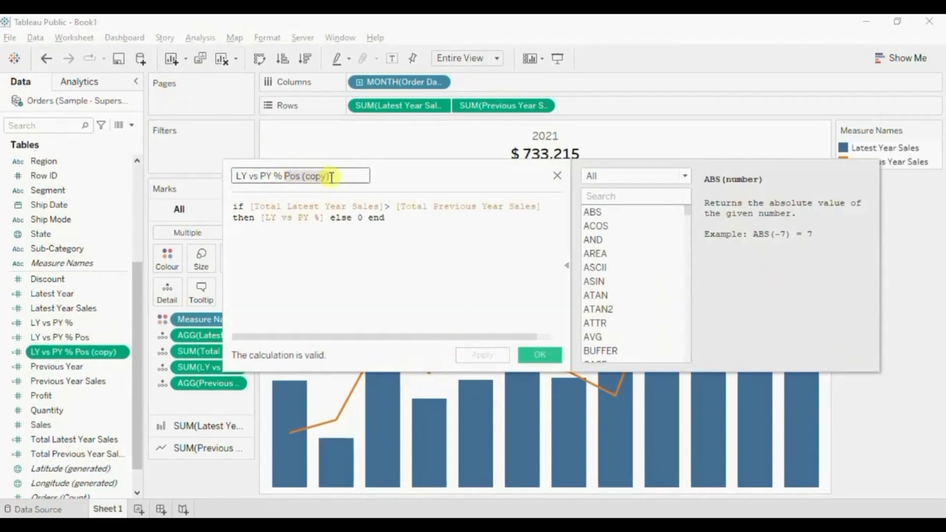
pyautogui.write('Neg')
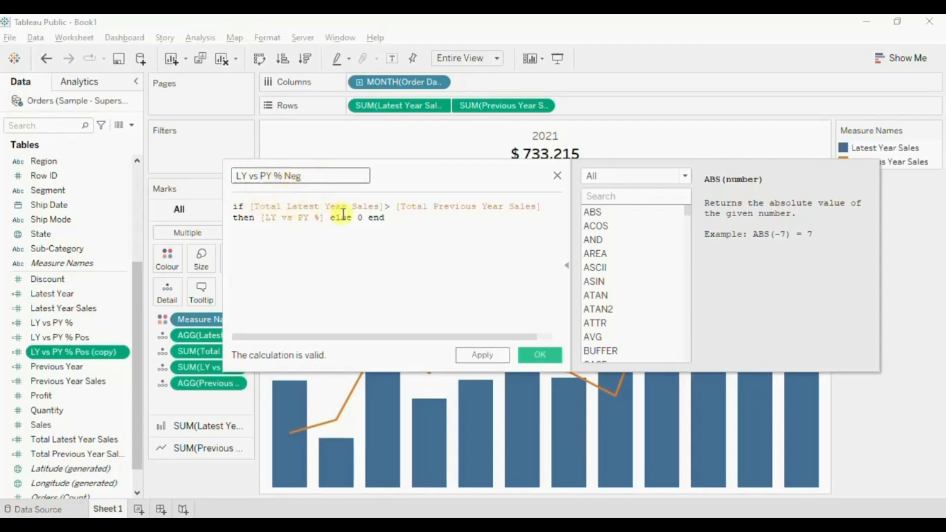
# Change the comparison in the LY vs PY % Neg formula to [Total Latest Year Sales]< [Total Previous Year Sales] and save the calculation.
pyautogui.click(391, 208)
pyautogui.press('BackSpace')
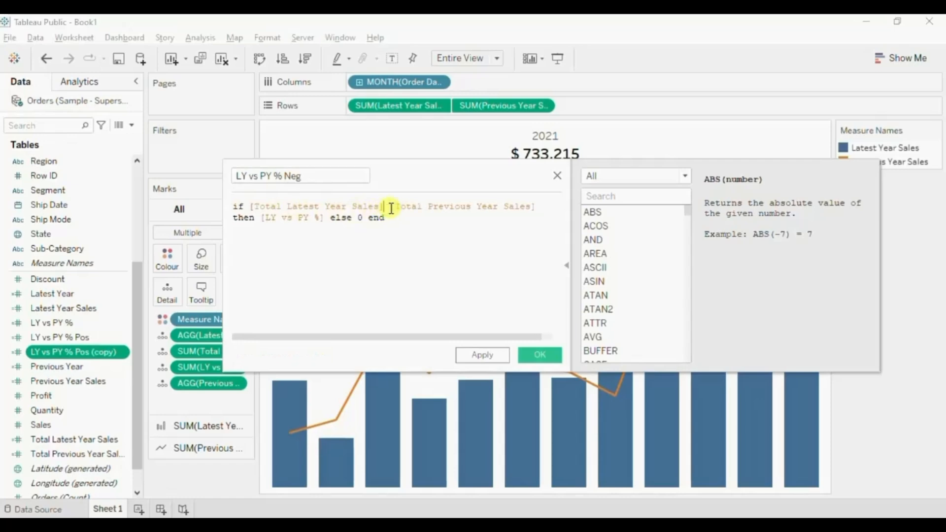
pyautogui.write('<')
pyautogui.moveTo(445, 207); pyautogui.dragTo(517, 205)
pyautogui.click(314, 262)
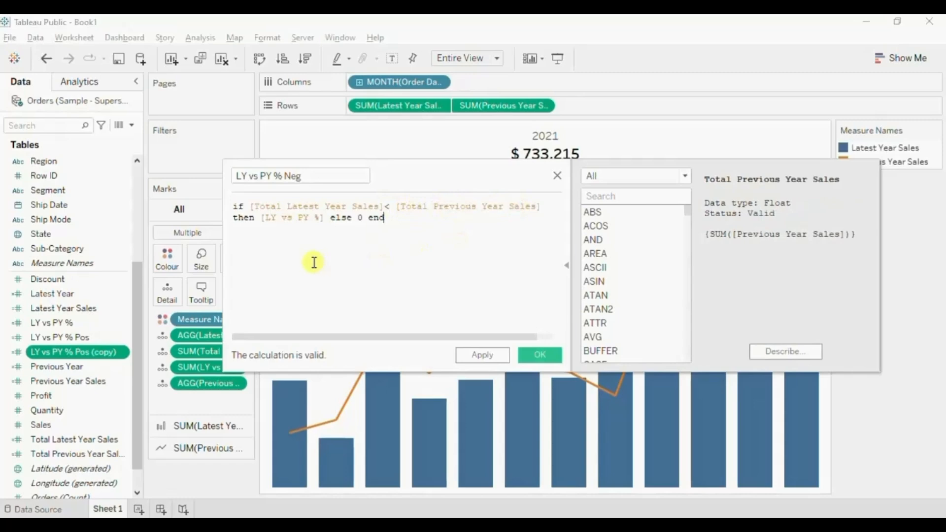
pyautogui.moveTo(263, 217); pyautogui.dragTo(320, 218)
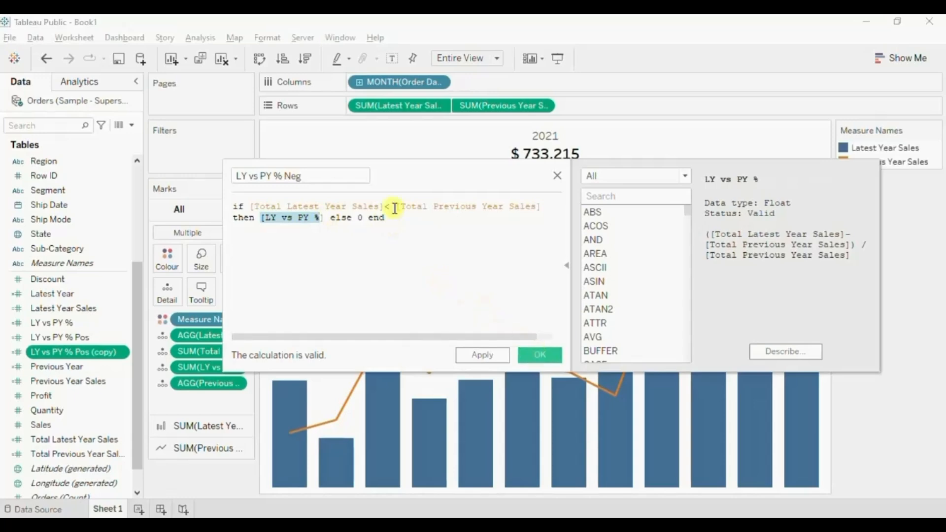
pyautogui.click(543, 354)
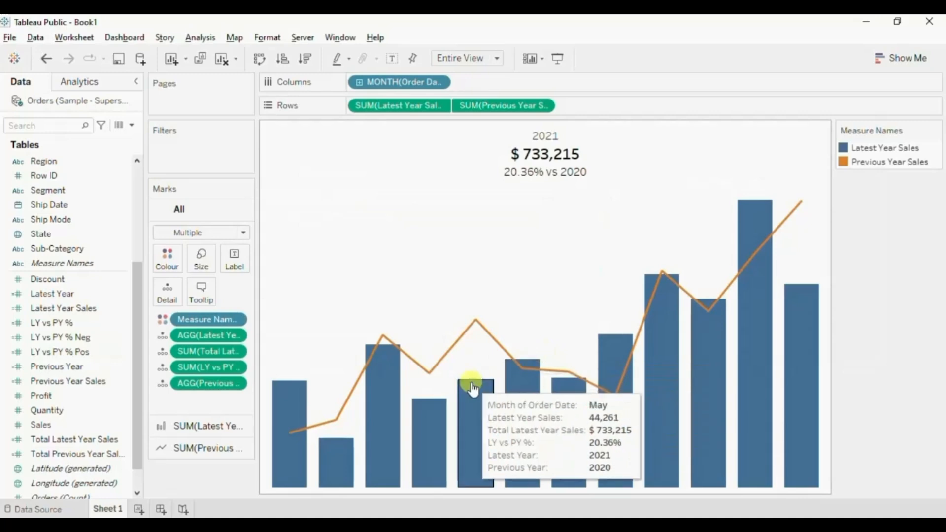
# Add the LY vs PY % Neg and LY vs PY % Pos fields to Detail for all marks.
pyautogui.click(77, 339)
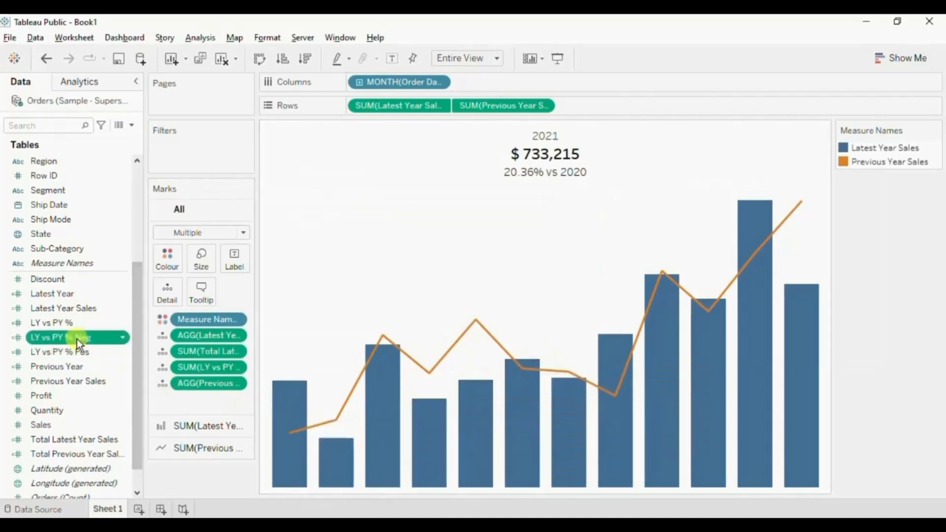
pyautogui.keyDown('ctrl'); pyautogui.click(77, 347); pyautogui.keyUp('ctrl')
pyautogui.moveTo(77, 347); pyautogui.dragTo(163, 284)
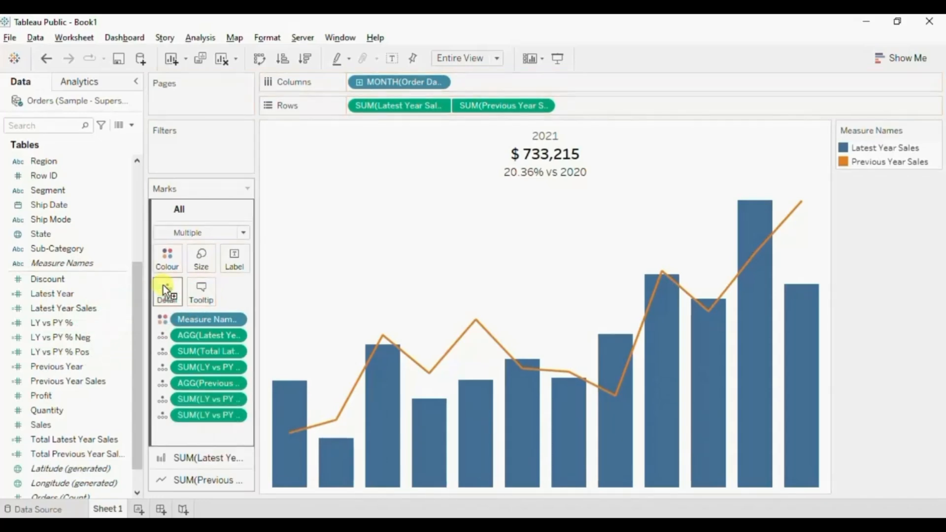
# Replace SUM(LY vs PY %) in the chart title with SUM(LY vs PY % Neg) followed by SUM(LY vs PY % Pos).
pyautogui.doubleClick(536, 152)
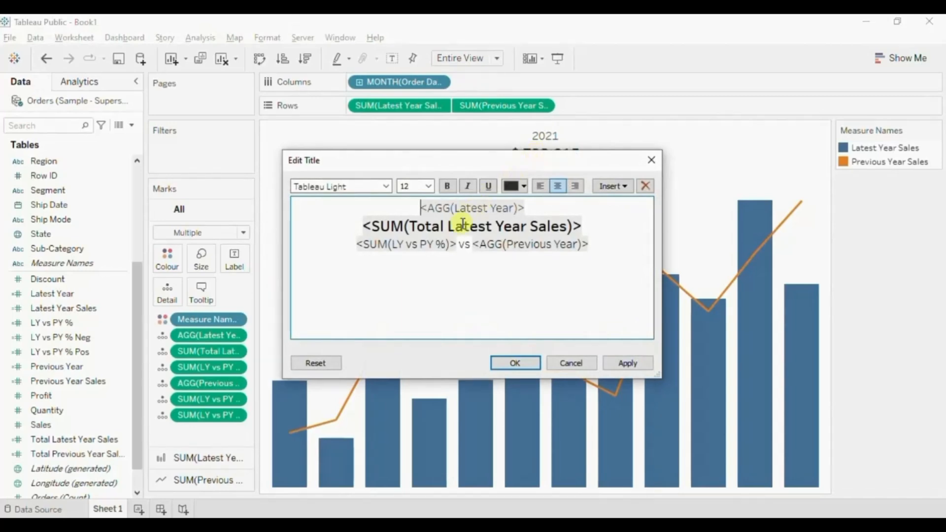
pyautogui.click(457, 245)
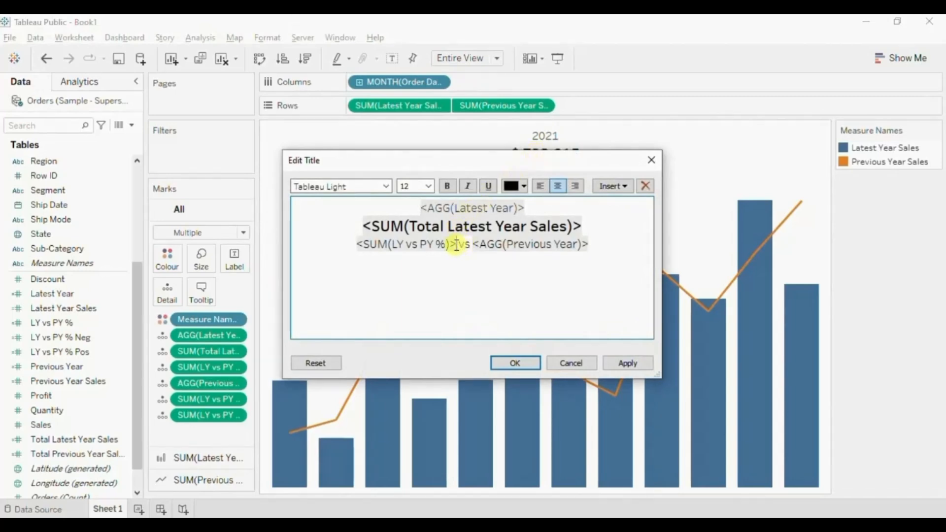
pyautogui.click(606, 186)
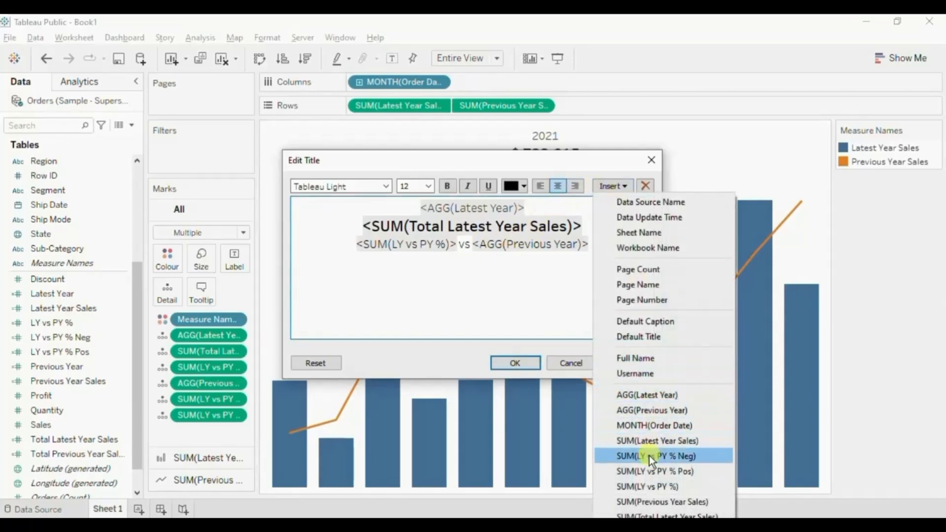
pyautogui.click(652, 458)
pyautogui.click(623, 188)
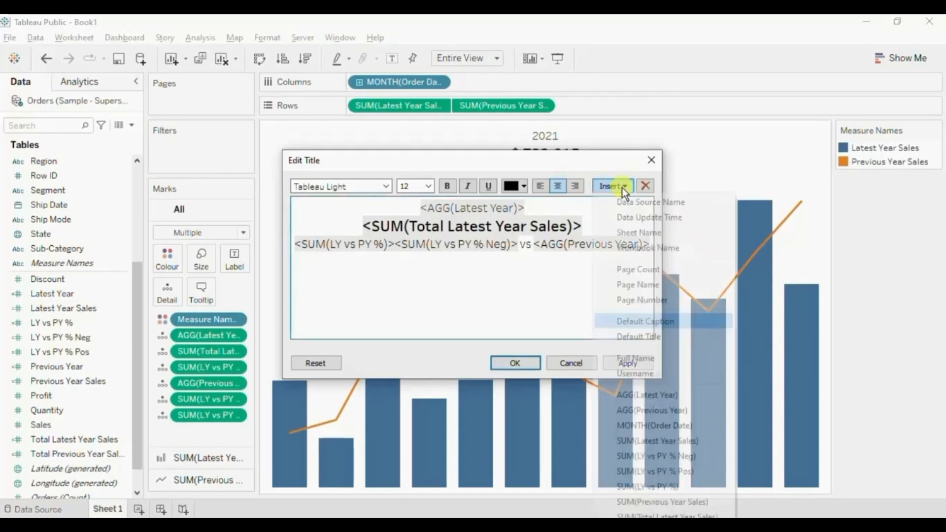
pyautogui.click(645, 471)
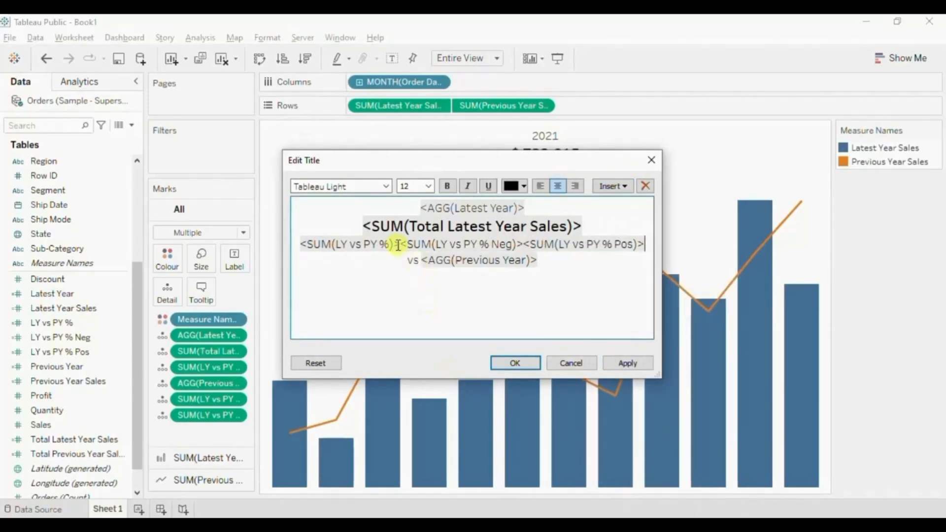
pyautogui.moveTo(398, 244); pyautogui.dragTo(302, 243)
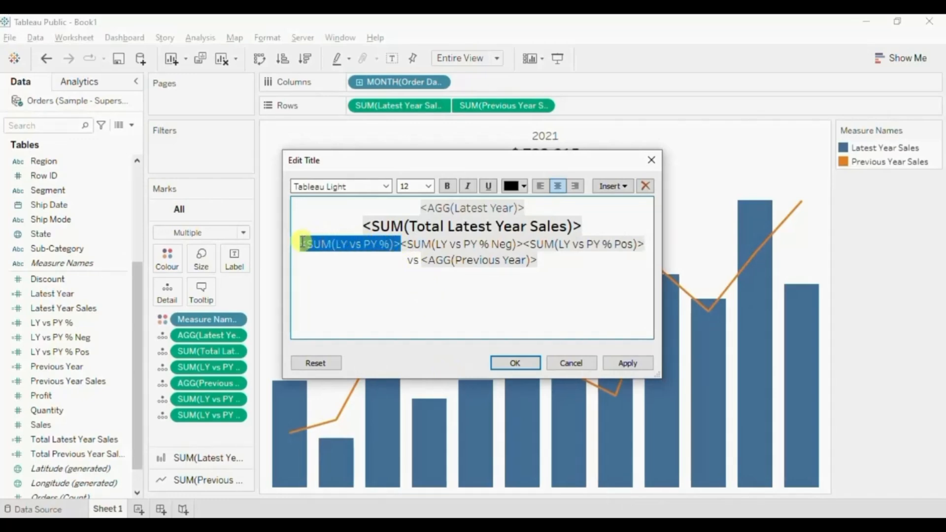
pyautogui.press('Delete')
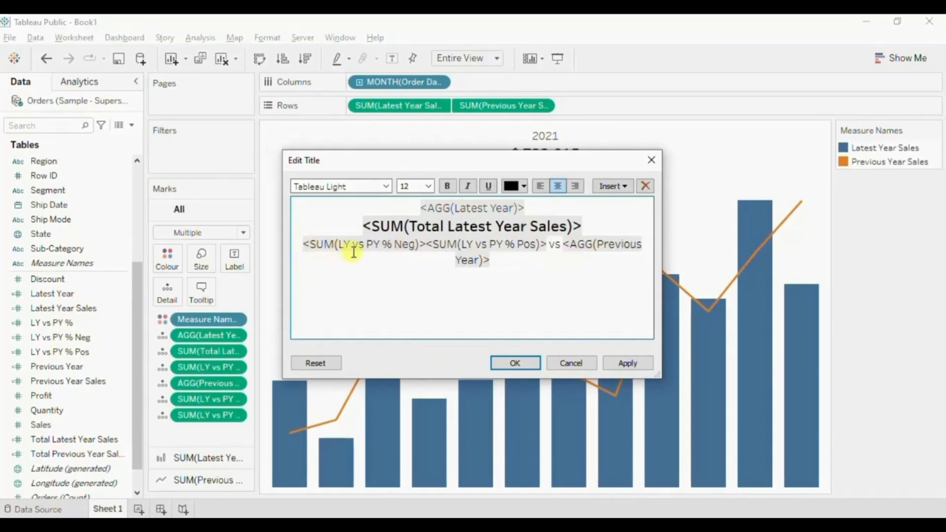
# Colour the LY vs PY % Neg field red and the LY vs PY % Pos field green in the title, and save the title.
pyautogui.doubleClick(425, 243)
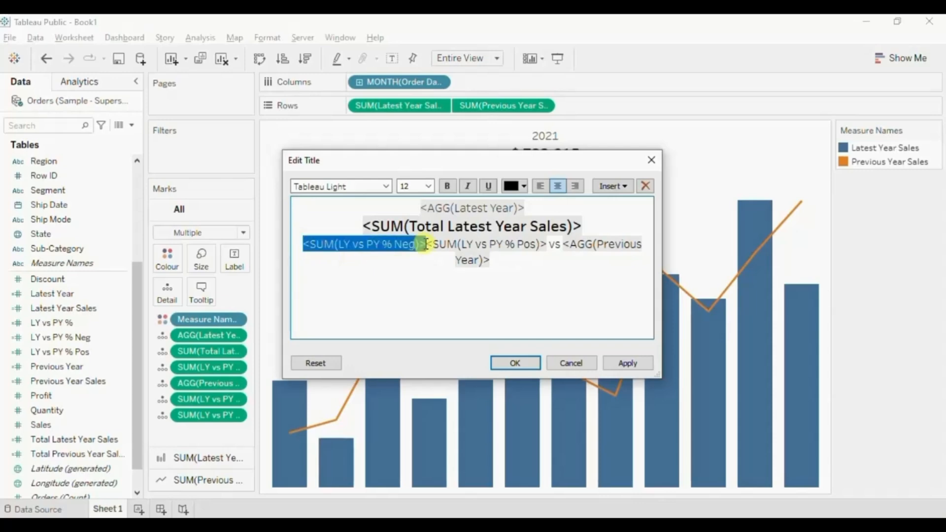
pyautogui.click(515, 186)
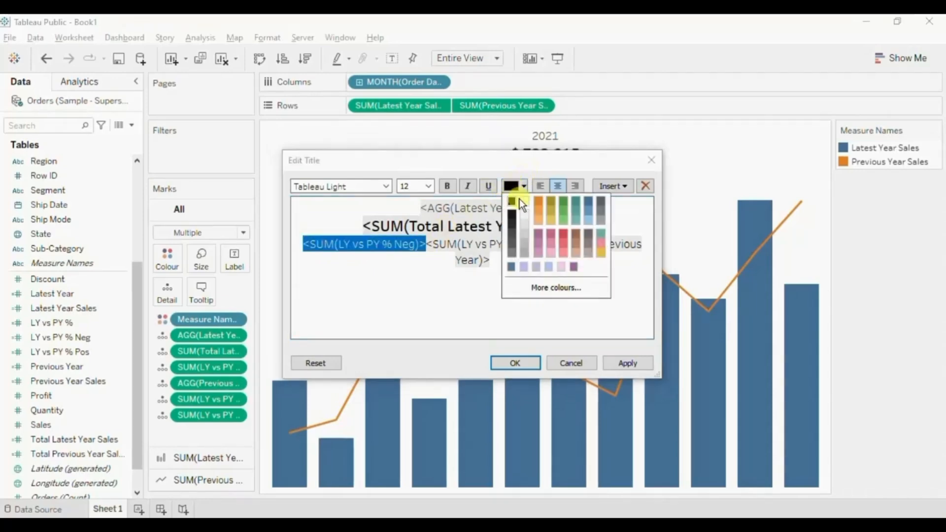
pyautogui.click(561, 232)
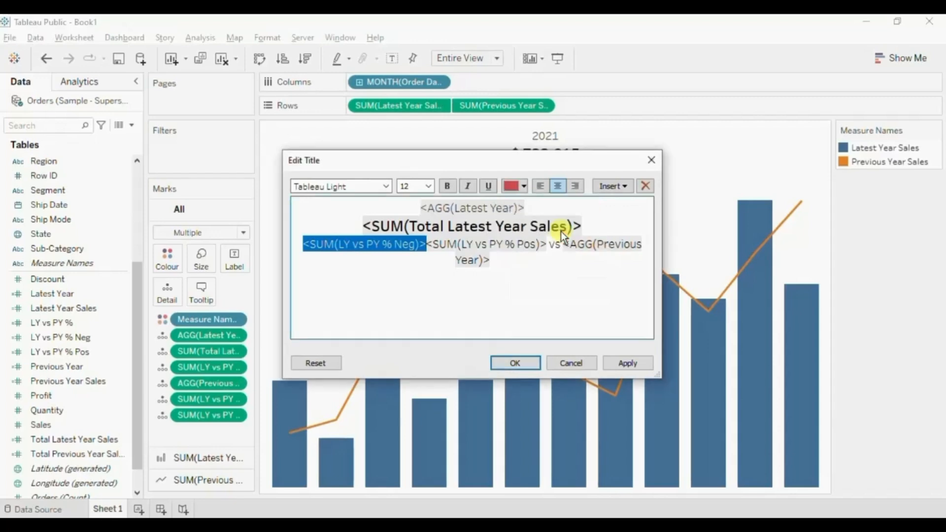
pyautogui.click(430, 243)
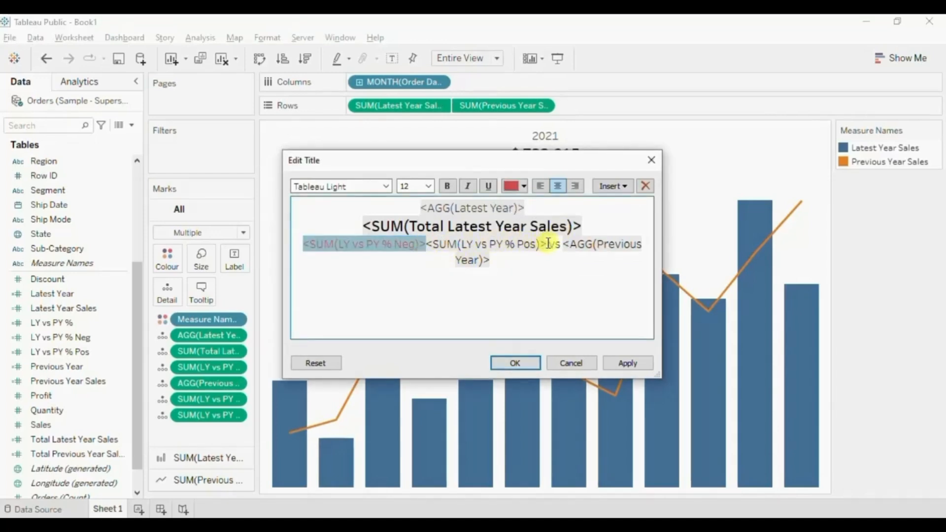
pyautogui.keyDown('shift'); pyautogui.click(546, 244); pyautogui.keyUp('shift')
pyautogui.click(513, 186)
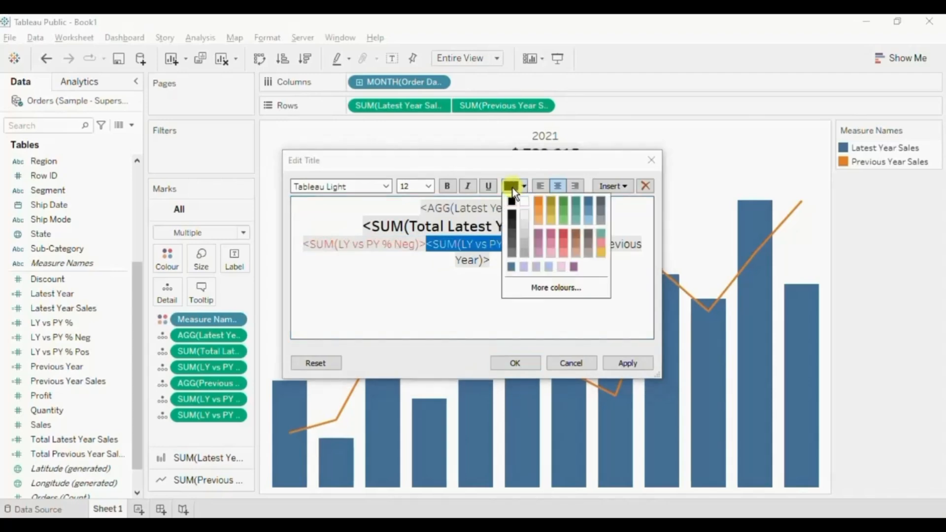
pyautogui.click(564, 205)
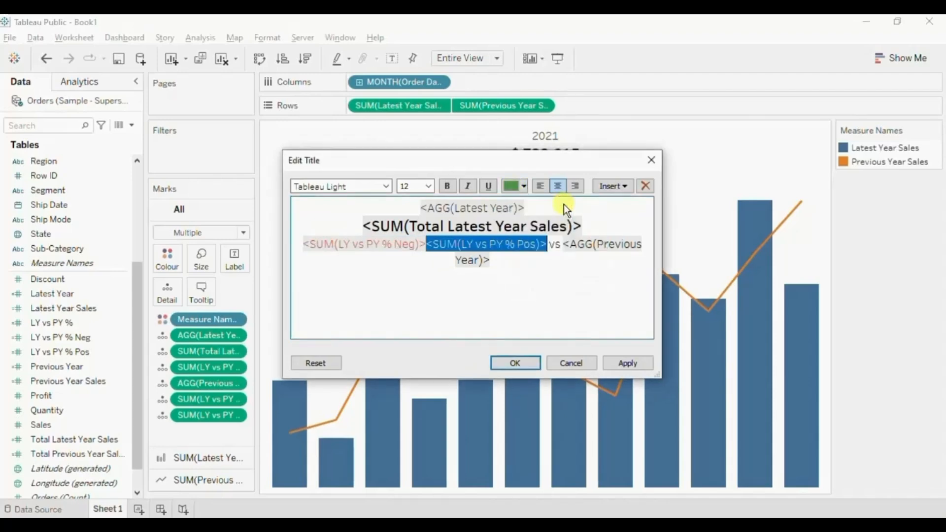
pyautogui.click(510, 362)
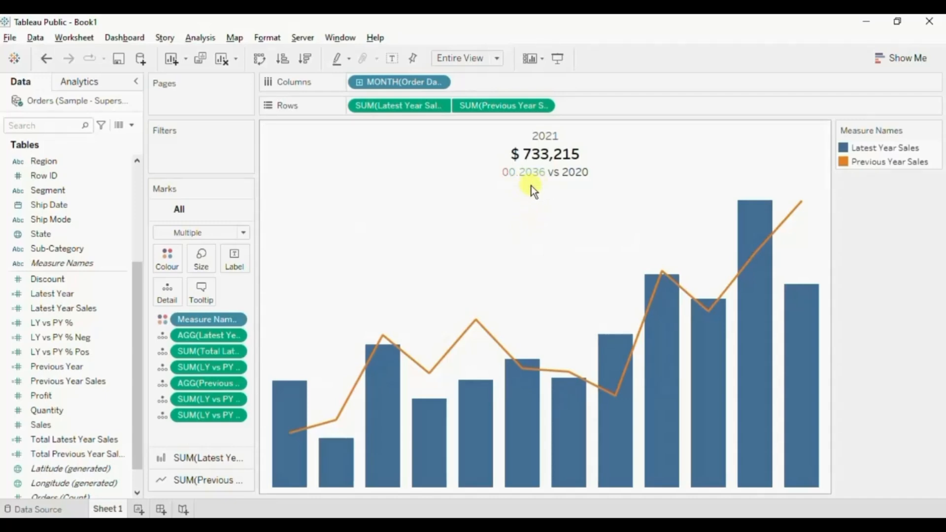
# Choose Custom as the default number format type for the LY vs PY % Pos field.
pyautogui.click(521, 179)
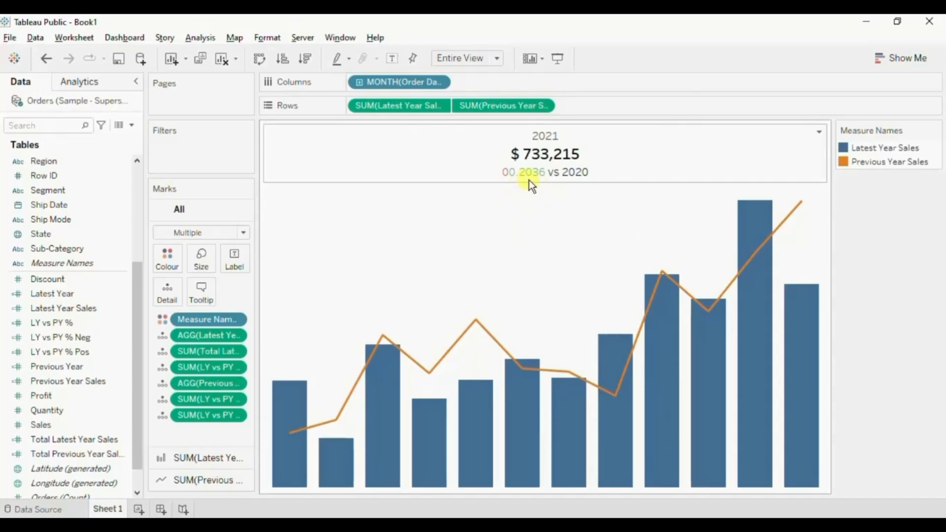
pyautogui.click(95, 369)
pyautogui.click(79, 355)
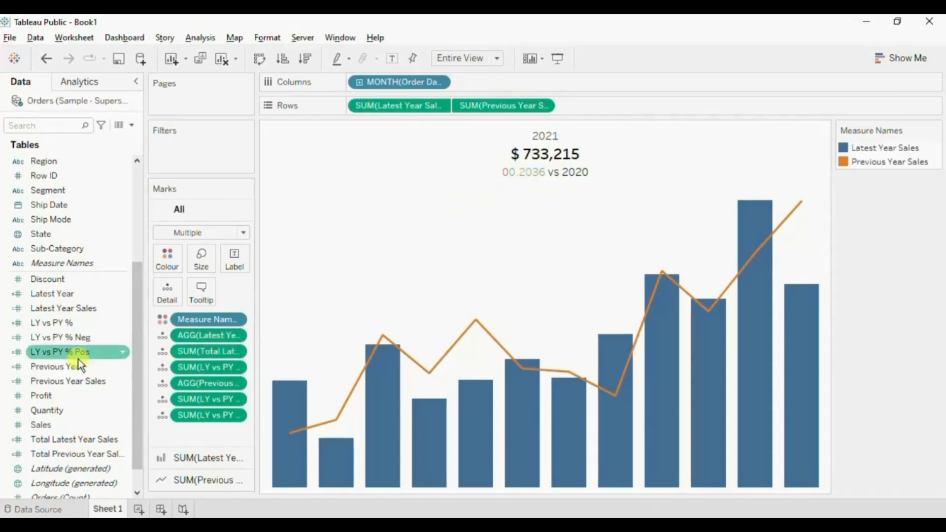
pyautogui.click(126, 351)
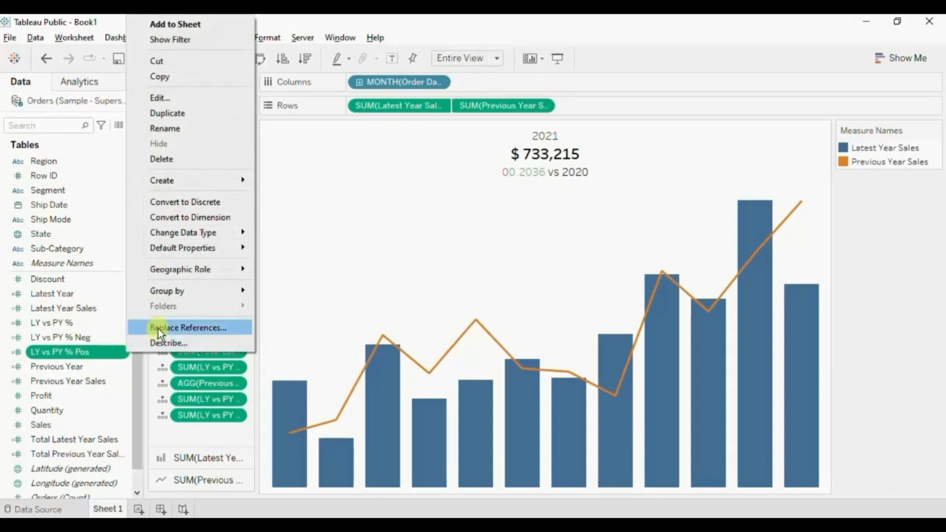
pyautogui.moveTo(181, 247)
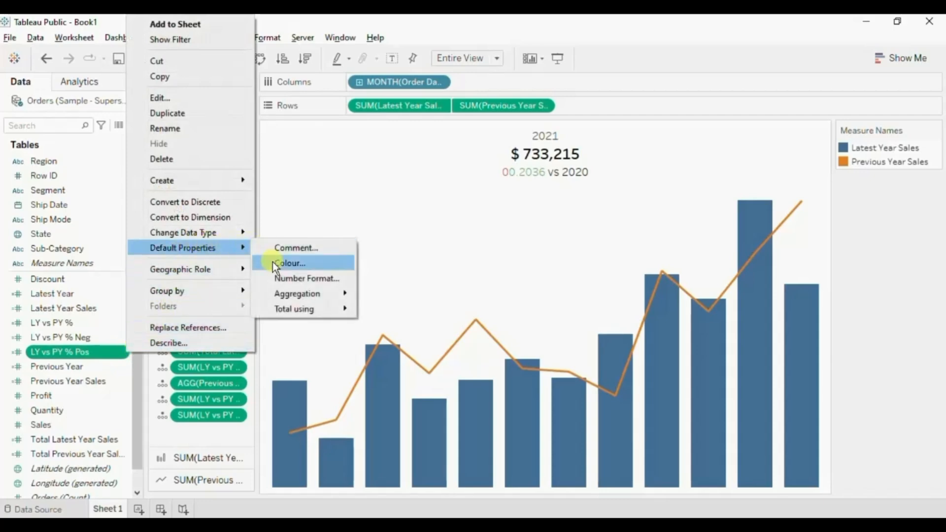
pyautogui.click(281, 278)
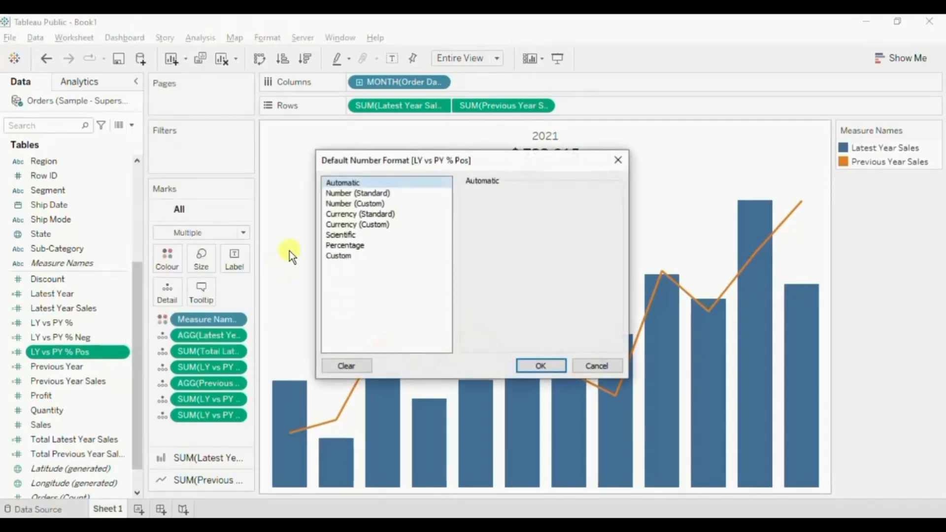
pyautogui.click(338, 255)
pyautogui.click(472, 207)
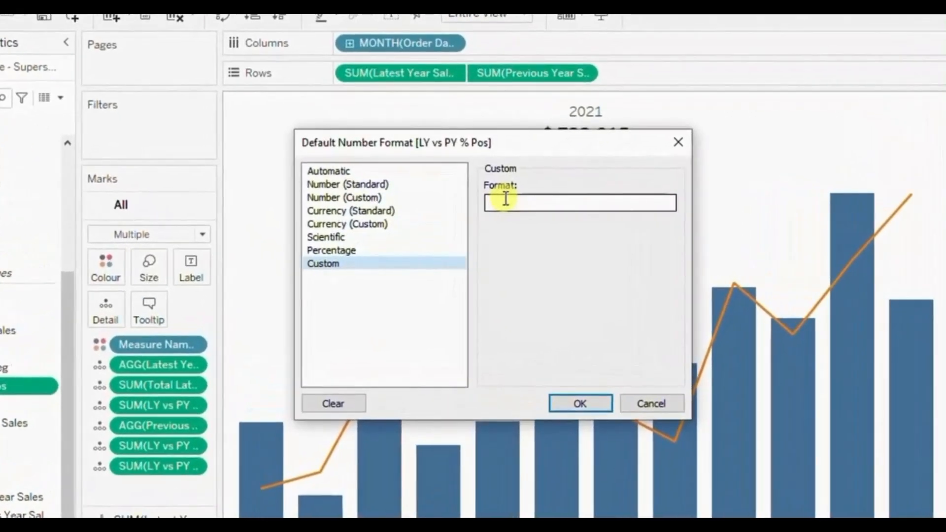
# Enter +0.00%;-0.00%; as the custom number format for the LY vs PY % Pos field.
pyautogui.write('+0')
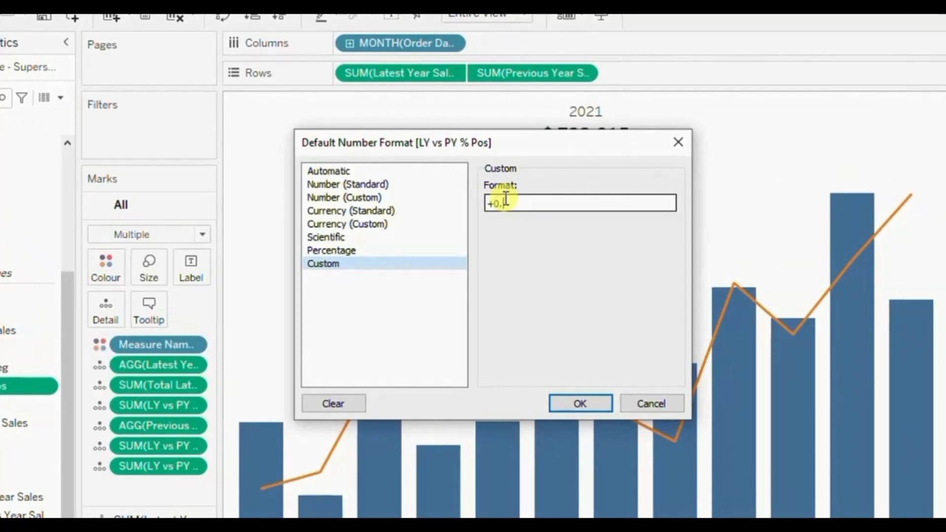
pyautogui.write('.00%;-0.00%;')
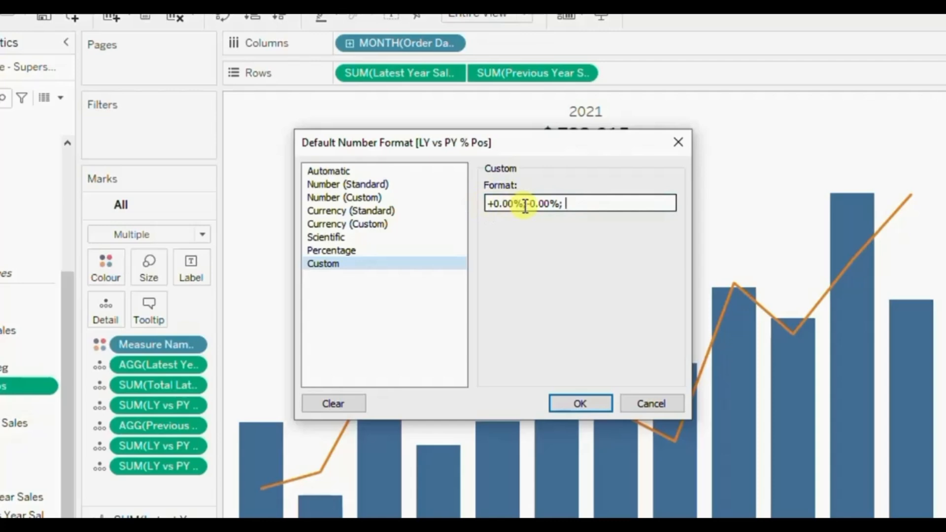
# Examine the positive, negative and zero sections of the custom format string one by one.
pyautogui.moveTo(524, 205); pyautogui.dragTo(488, 206)
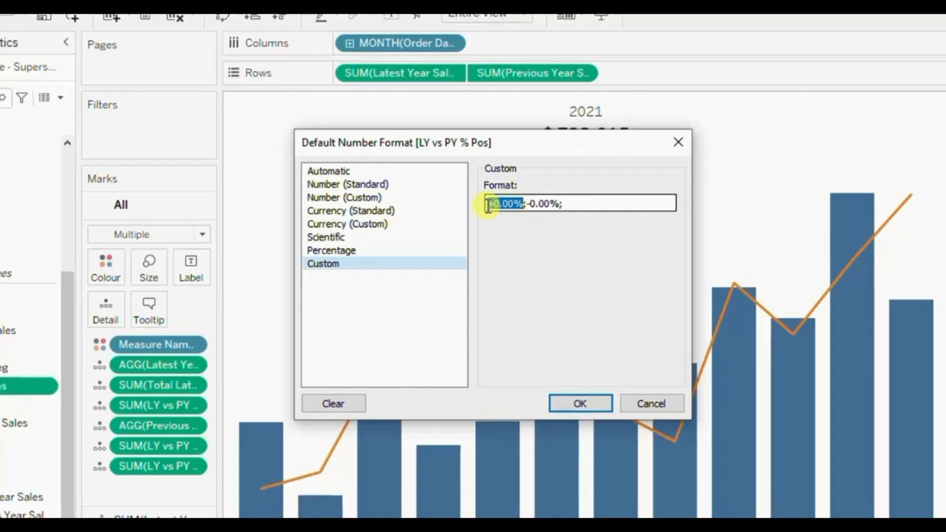
pyautogui.moveTo(487, 205); pyautogui.dragTo(548, 204)
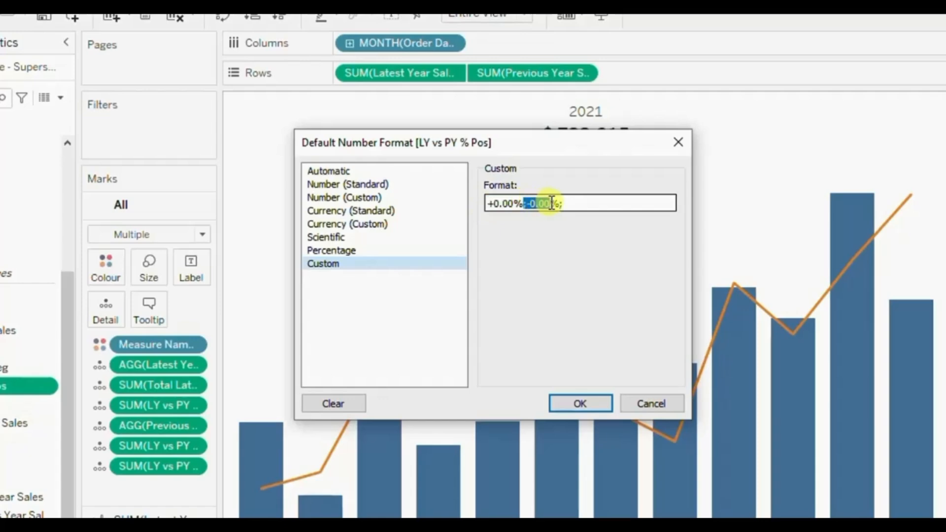
pyautogui.click(550, 204)
pyautogui.hotkey('shift', 'Left')
pyautogui.hotkey('shift', 'Left')
pyautogui.hotkey('shift', 'Left')
pyautogui.hotkey('shift', 'Left')
pyautogui.hotkey('shift', 'Left')
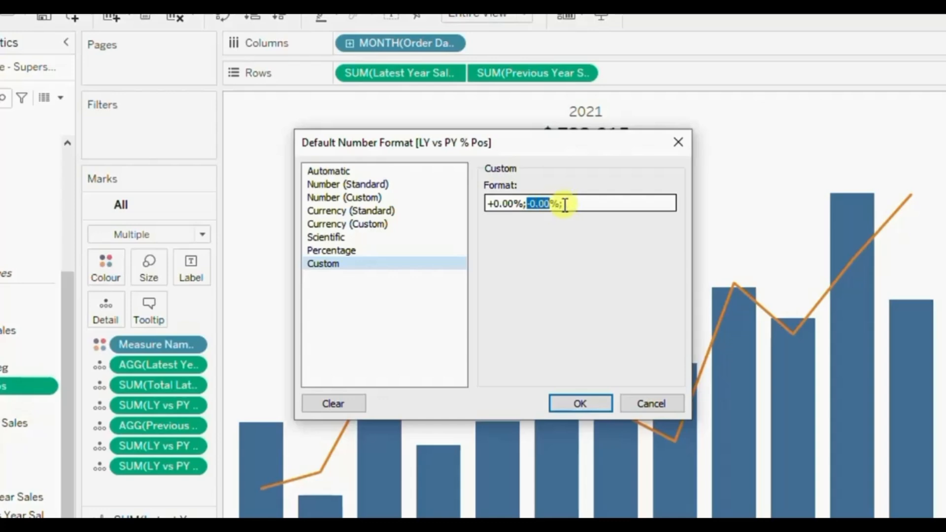
pyautogui.click(564, 205)
pyautogui.press('BackSpace')
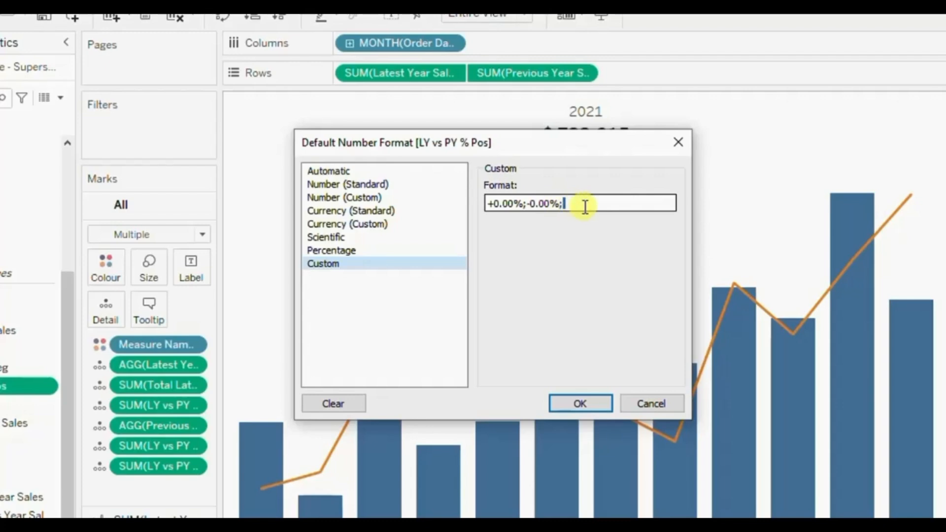
# Copy the whole custom format string and apply the number format to the LY vs PY % Pos field.
pyautogui.hotkey('ctrl', 'a')
pyautogui.hotkey('ctrl', 'c')
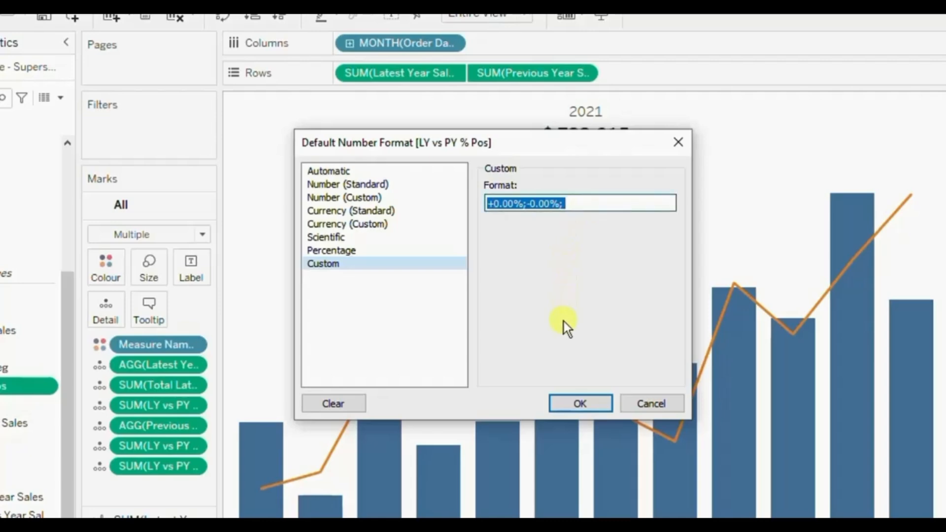
pyautogui.click(564, 405)
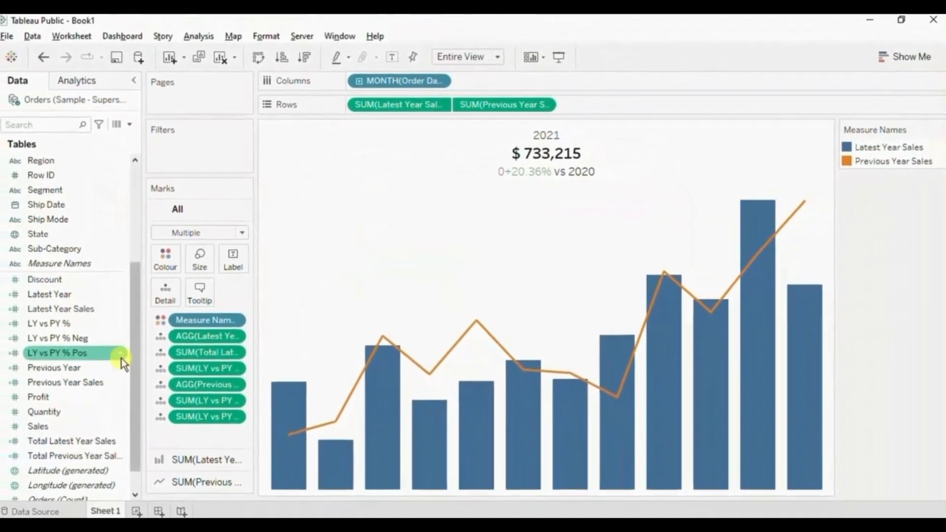
# Set the default number format of the LY vs PY % Neg field to Custom with the copied string +0.00%;-0.00%;.
pyautogui.click(65, 360)
pyautogui.rightClick(122, 338)
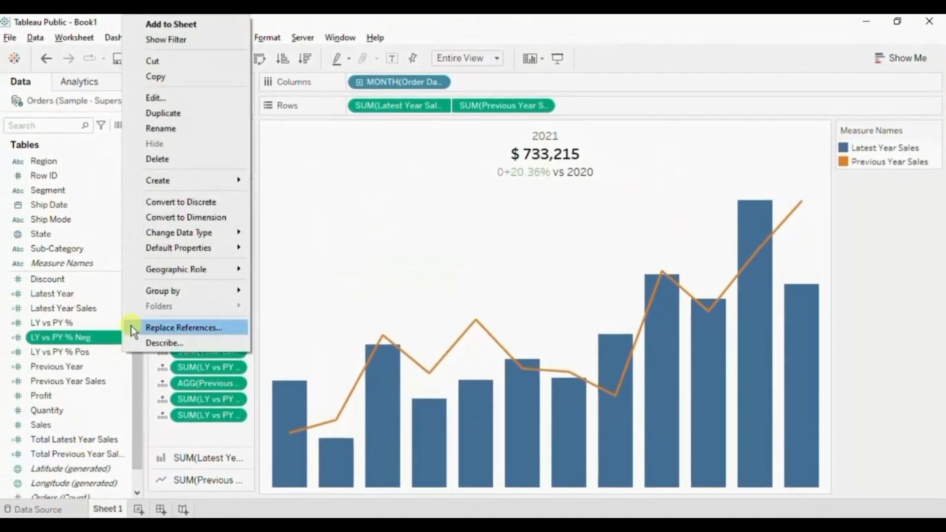
pyautogui.moveTo(176, 252)
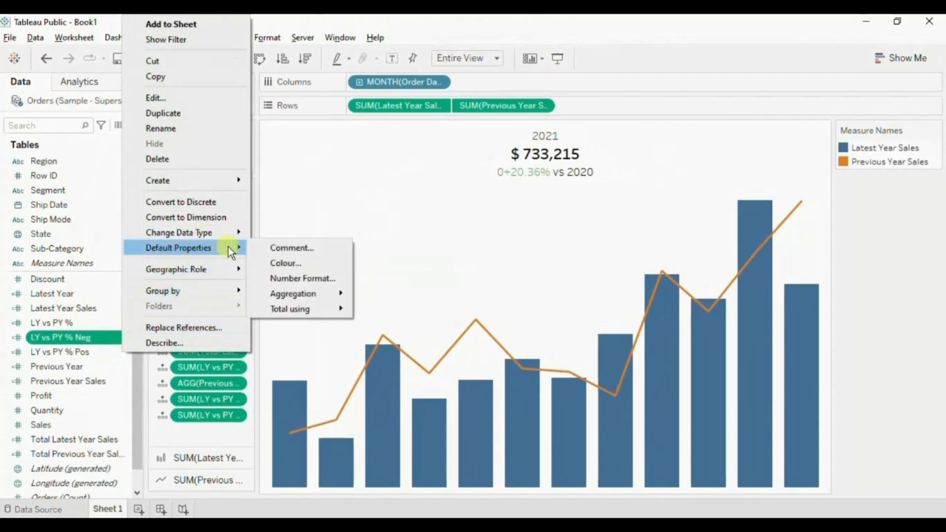
pyautogui.click(277, 277)
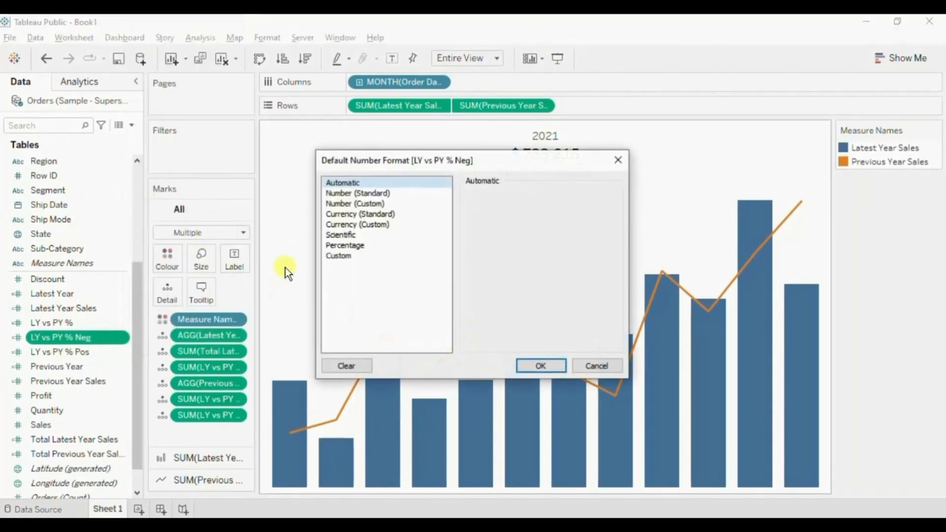
pyautogui.click(335, 255)
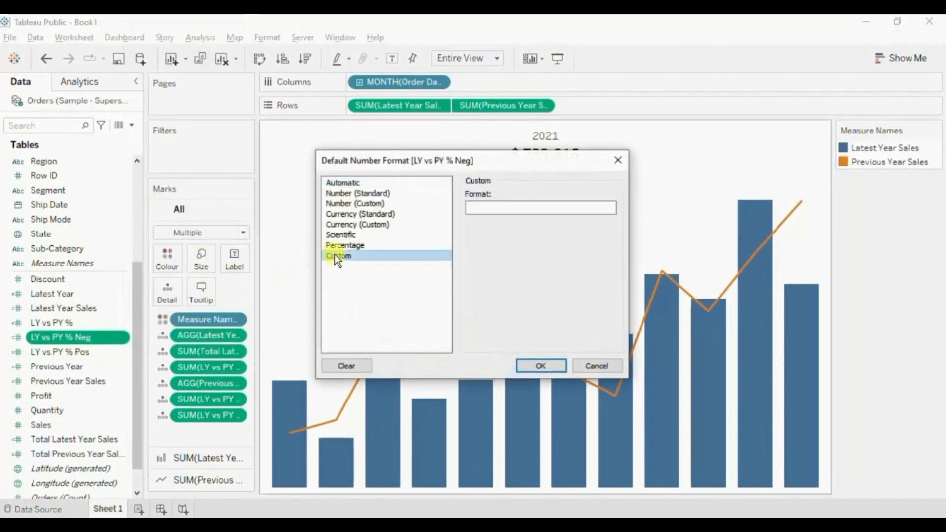
pyautogui.click(516, 208)
pyautogui.hotkey('ctrl', 'v')
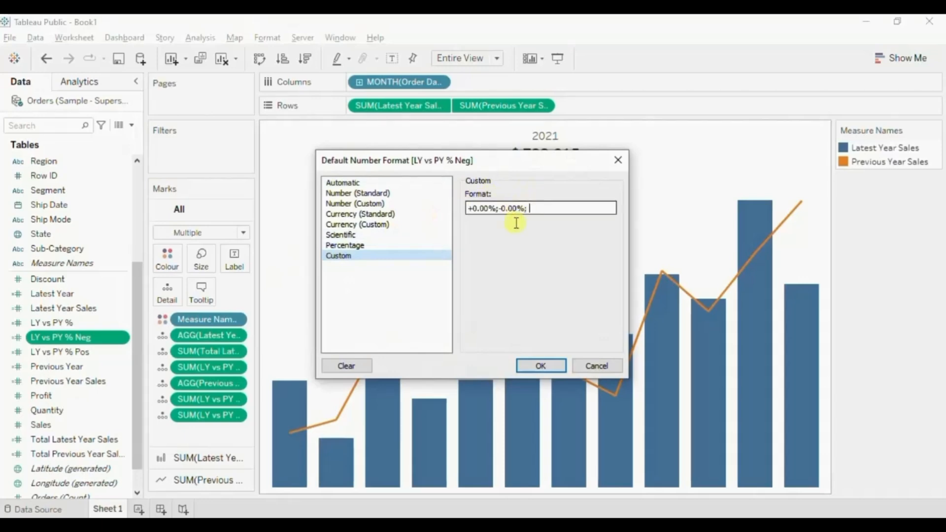
pyautogui.click(541, 366)
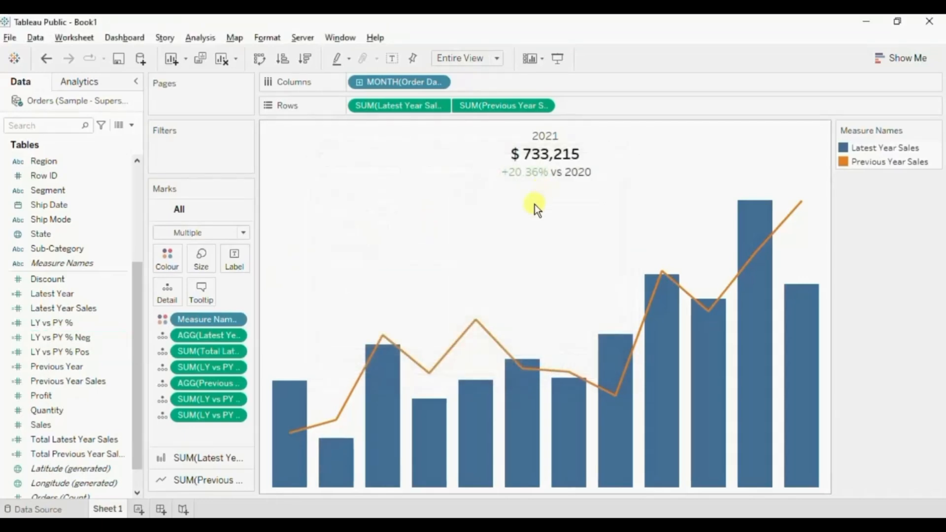
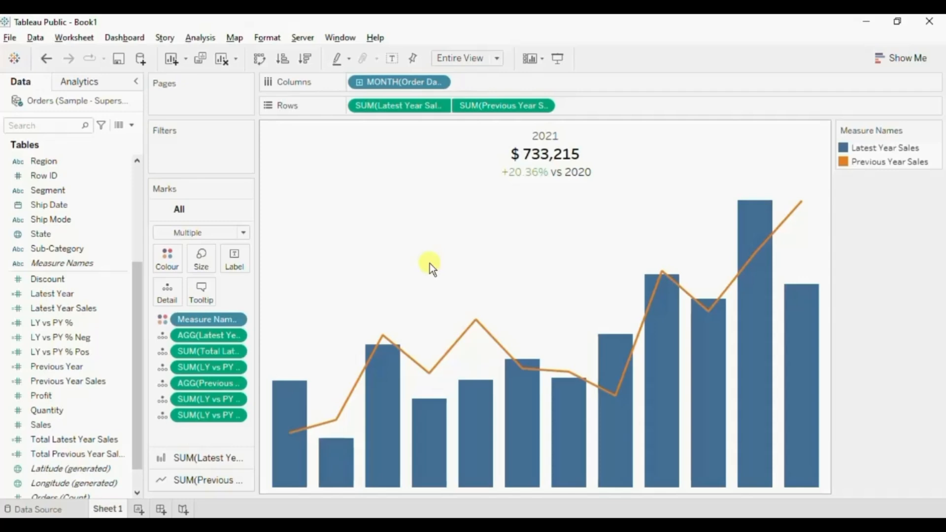
# On a new worksheet, place Order Date on Columns by discrete Month and fit the sheet to Entire View.
pyautogui.hotkey('alt', 'Tab')
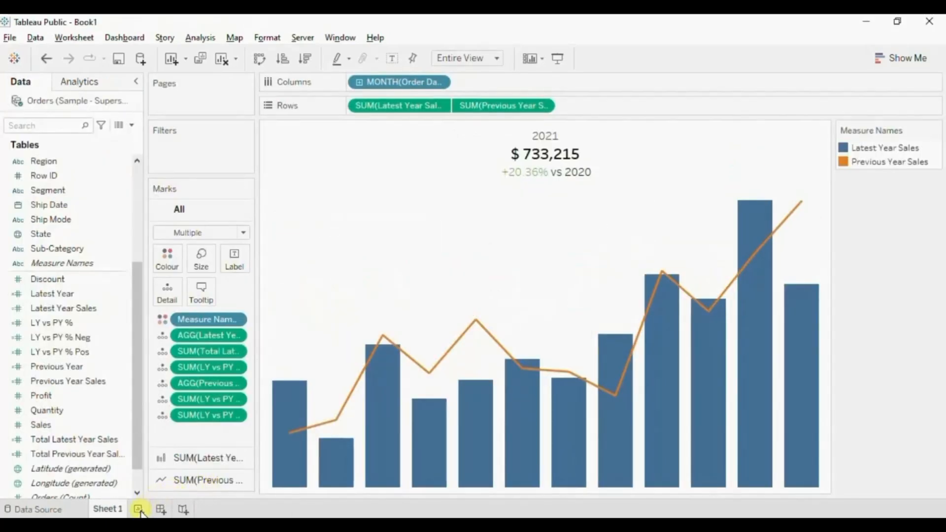
pyautogui.click(139, 510)
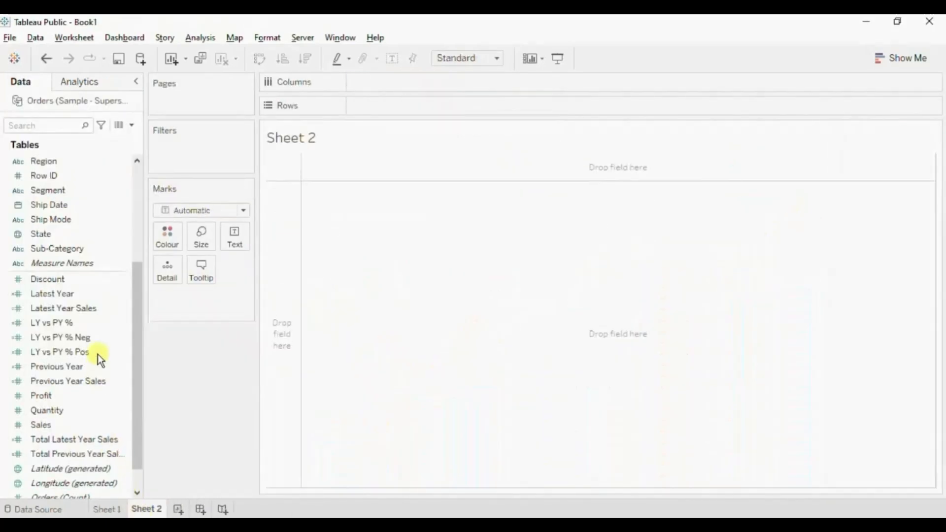
pyautogui.moveTo(137, 291); pyautogui.dragTo(136, 237)
pyautogui.moveTo(75, 181); pyautogui.dragTo(411, 82)
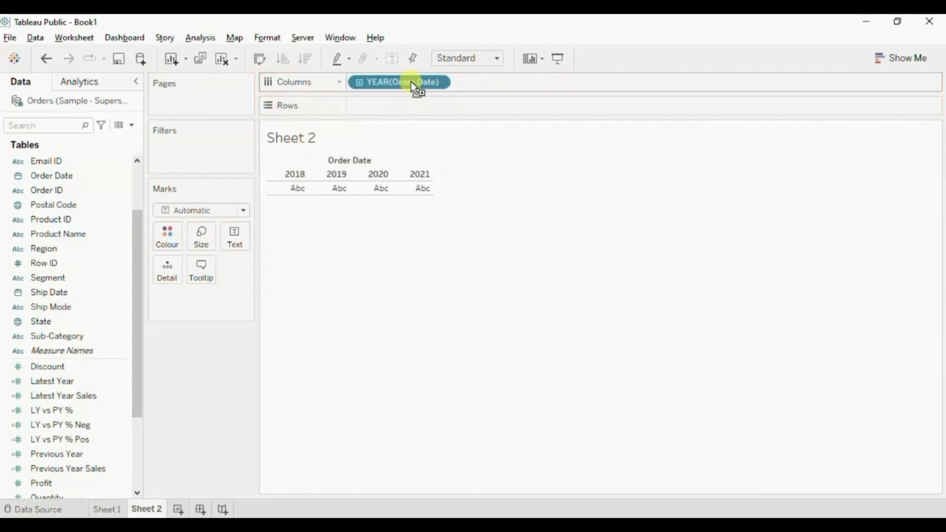
pyautogui.click(441, 82)
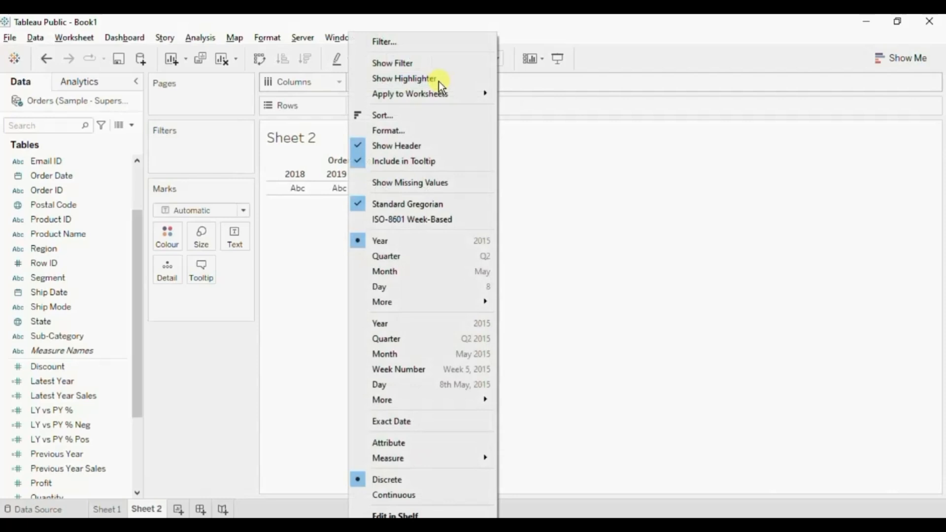
pyautogui.click(392, 270)
pyautogui.click(495, 59)
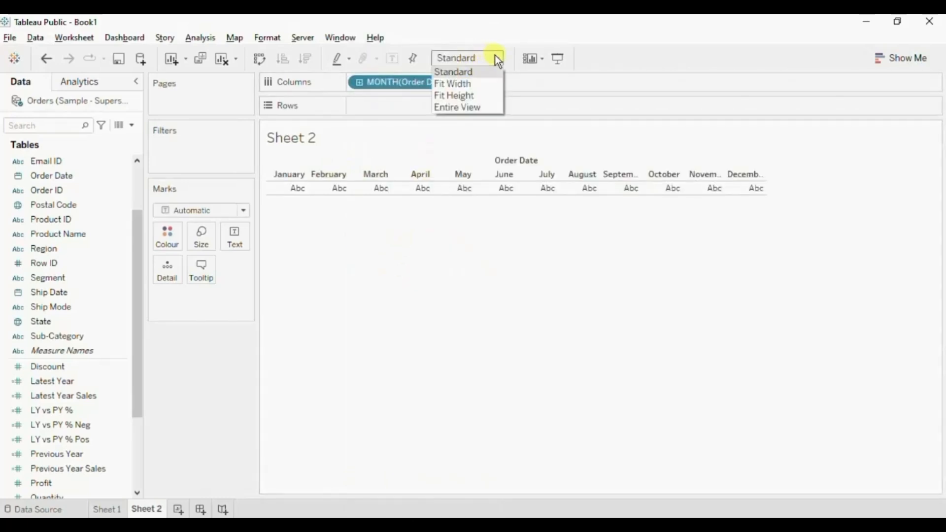
pyautogui.click(479, 106)
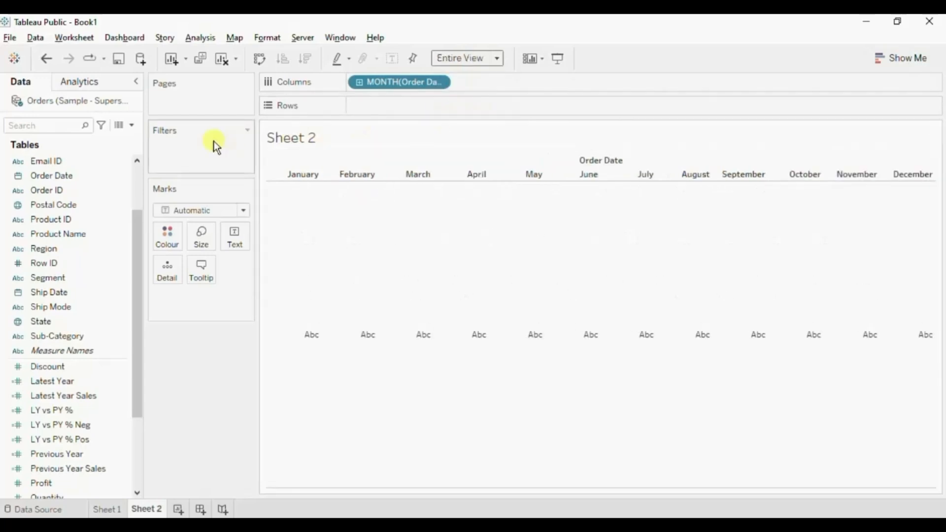
# Create a new calculated field named LY vs PY Shape.
pyautogui.click(131, 126)
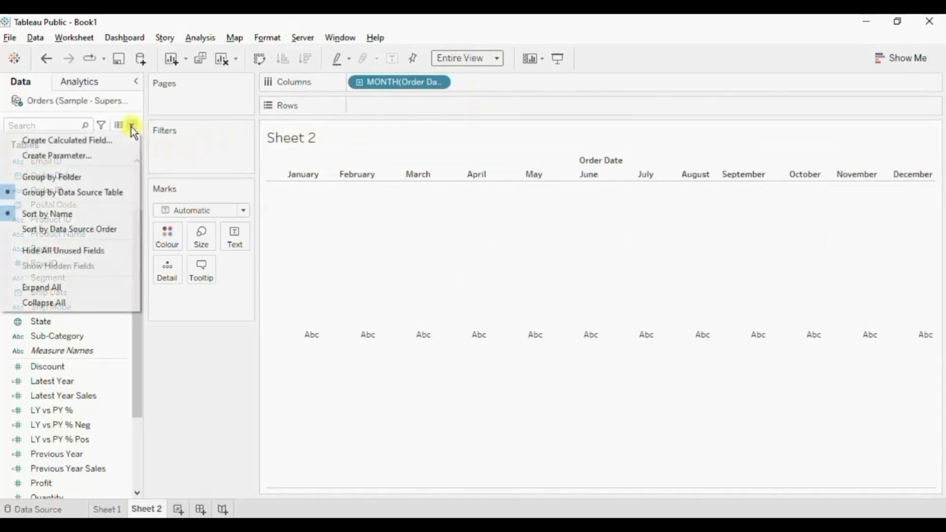
pyautogui.click(111, 141)
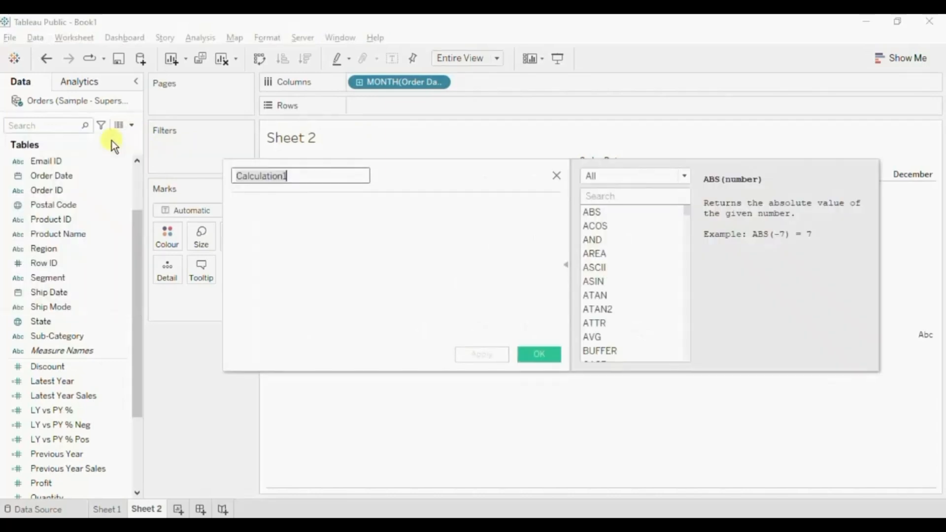
pyautogui.write('LY vs ')
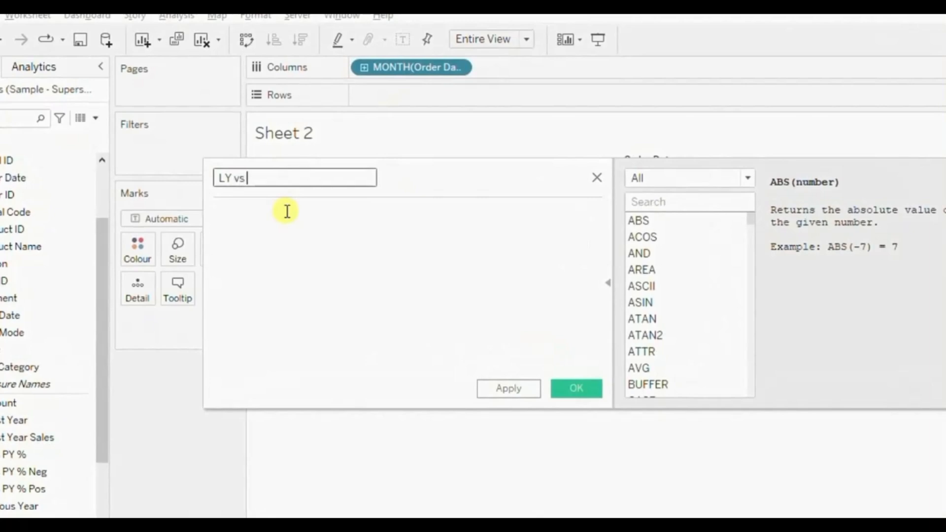
pyautogui.write('PY SHapr')
pyautogui.press('BackSpace')
pyautogui.press('BackSpace')
pyautogui.press('BackSpace')
pyautogui.press('BackSpace')
pyautogui.write('hape')
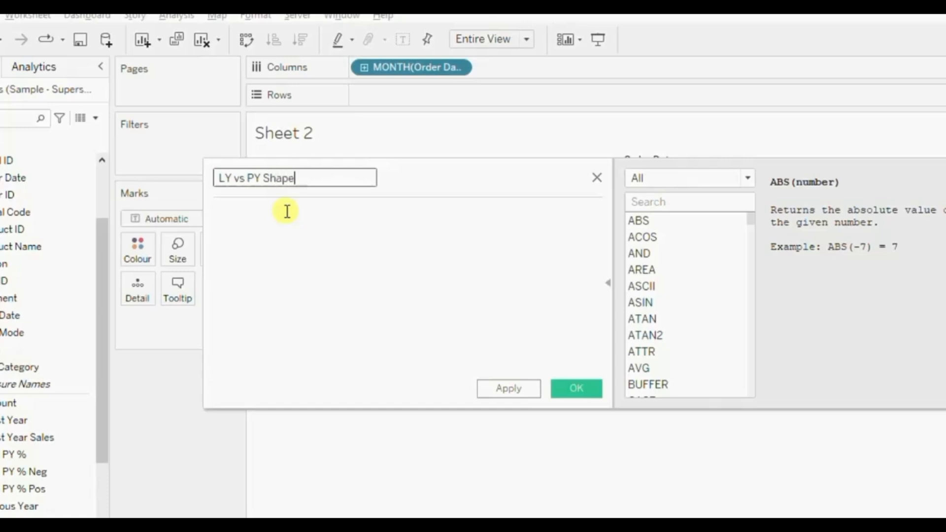
# Begin the calculation's formula with if SUM([Latest Year Sales]).
pyautogui.click(290, 225)
pyautogui.write('if ')
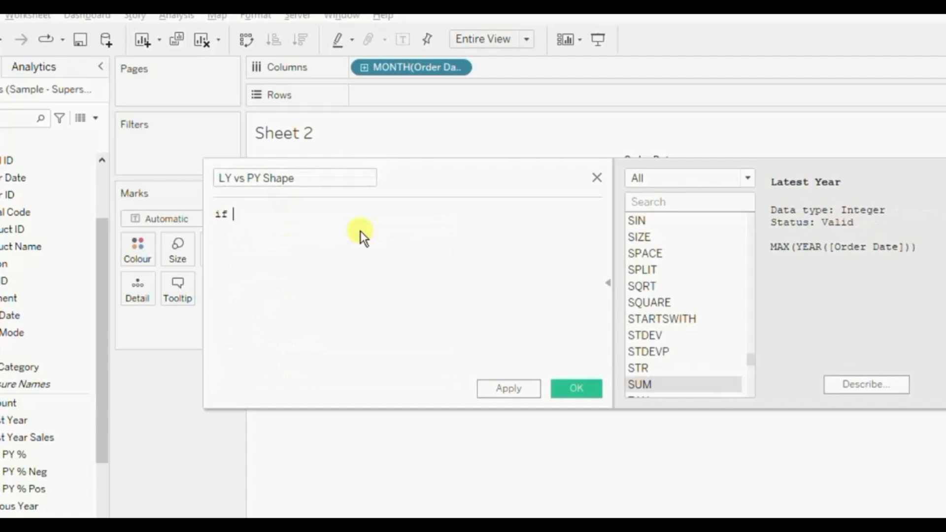
pyautogui.write('sum')
pyautogui.press('Return')
pyautogui.write('late')
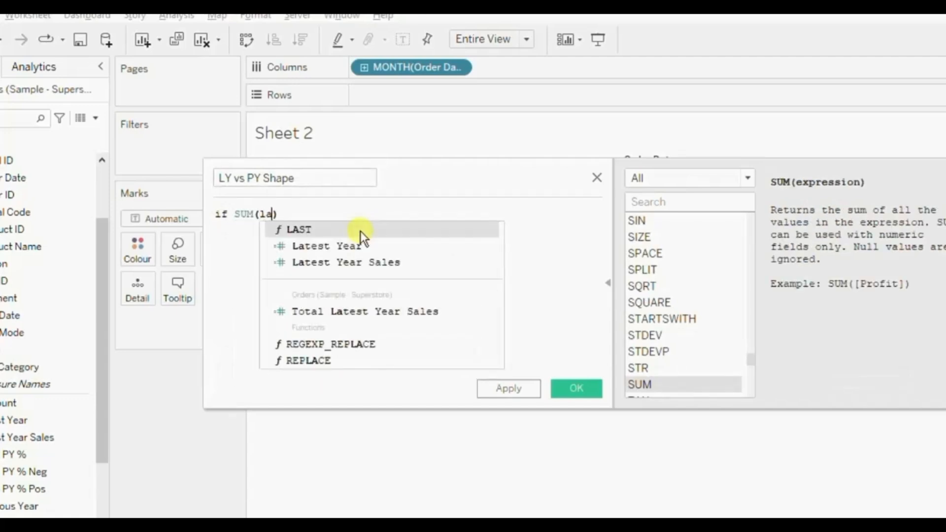
pyautogui.press('Down')
pyautogui.press('Return')
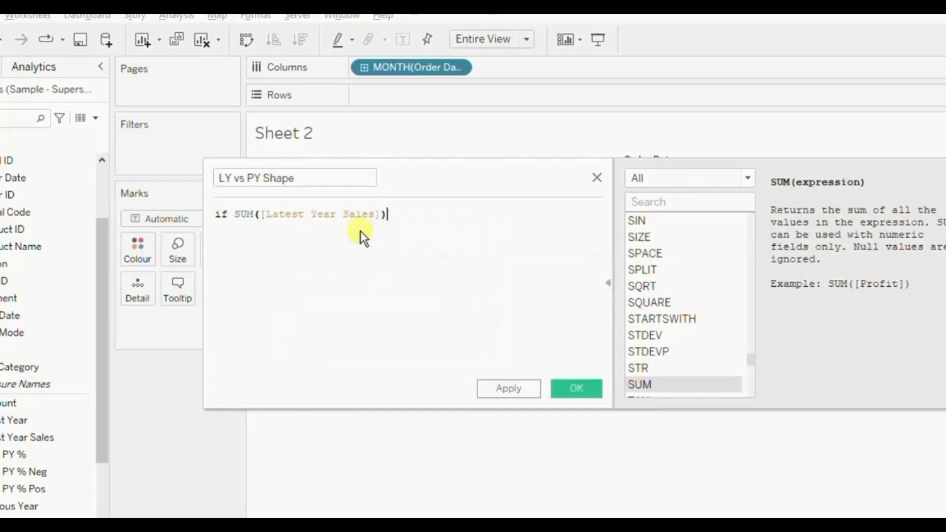
# Complete the formula's condition by comparing with > SUM([Previous Year Sales]).
pyautogui.write('> s')
pyautogui.write('um')
pyautogui.press('Return')
pyautogui.write('previ')
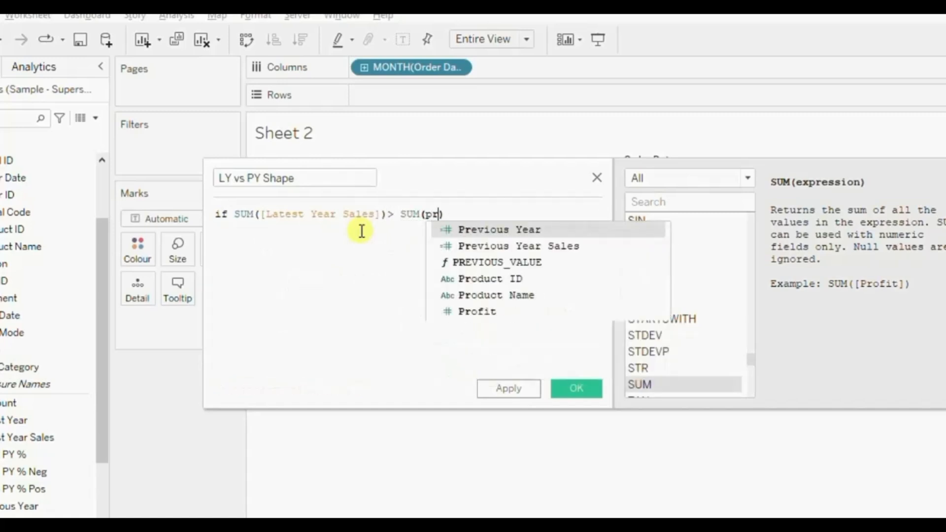
pyautogui.press('Return')
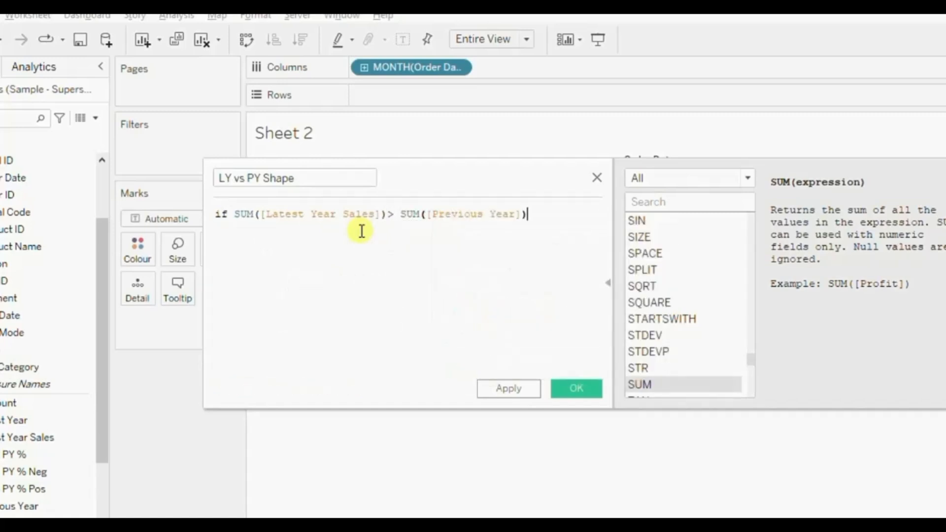
pyautogui.press('BackSpace')
pyautogui.press('BackSpace')
pyautogui.press('Down')
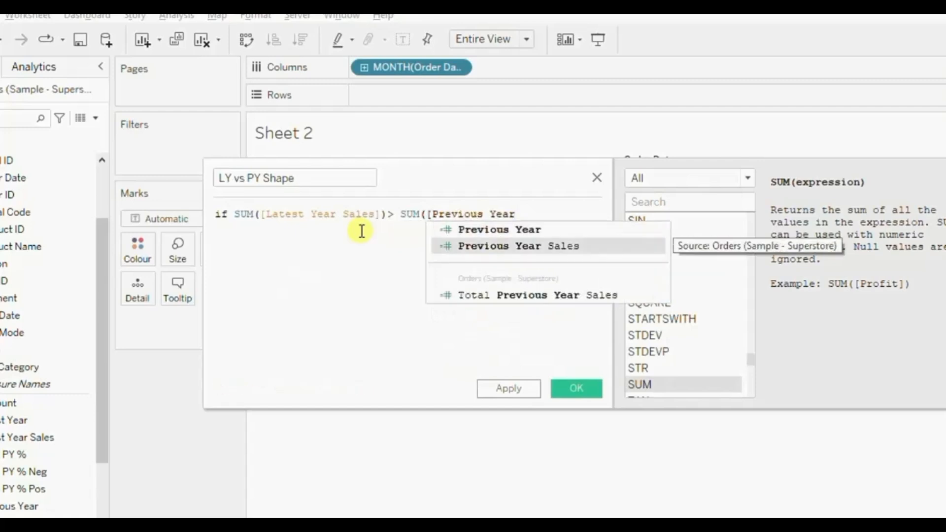
pyautogui.press('Return')
pyautogui.write(')')
pyautogui.press('Return')
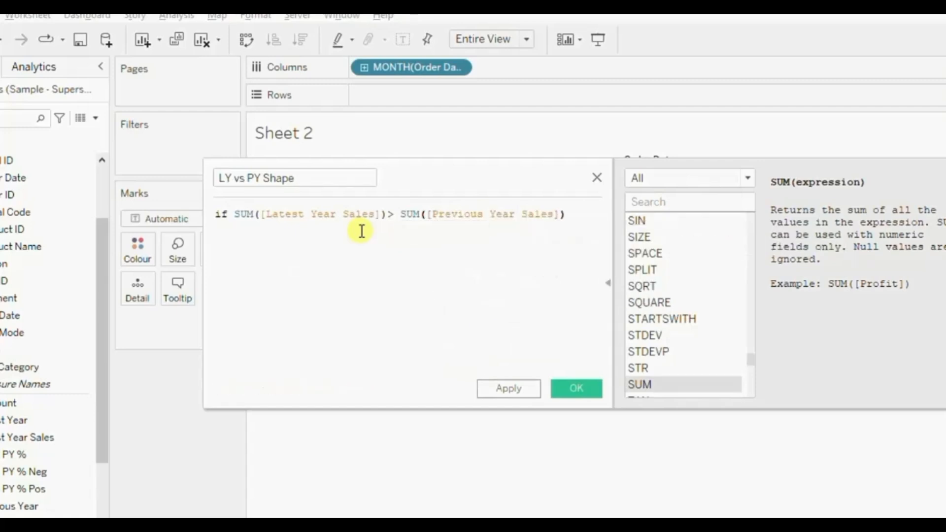
# Finish the formula with then 'Up' else 'Down' end and save the calculated field.
pyautogui.write("then 'Up' else '")
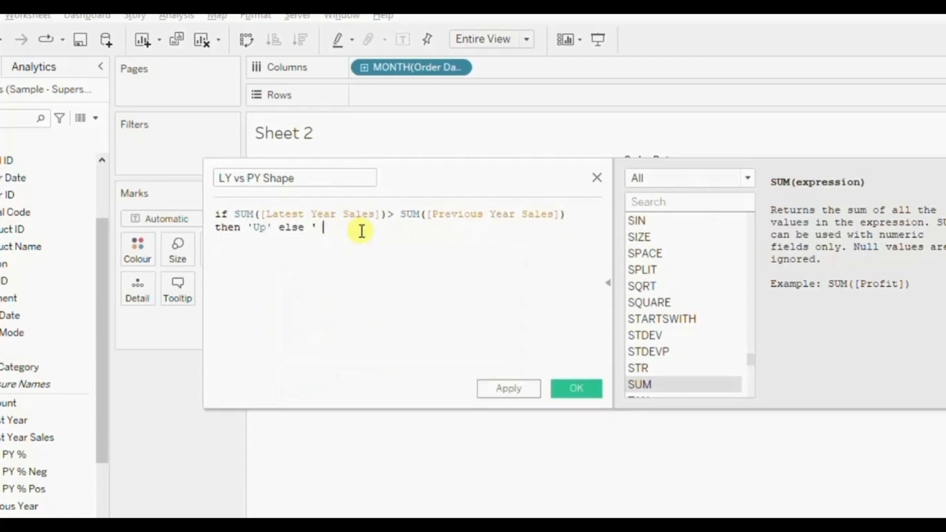
pyautogui.write("Down' end")
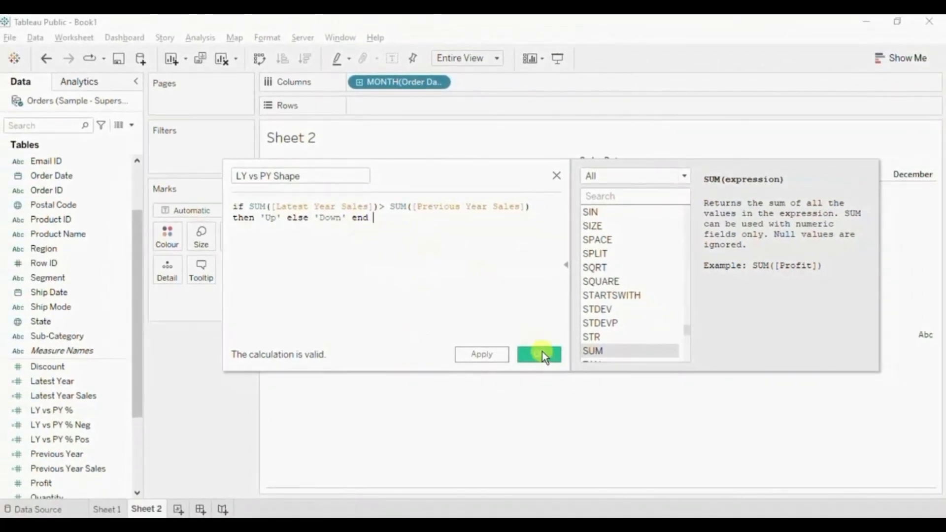
pyautogui.click(542, 351)
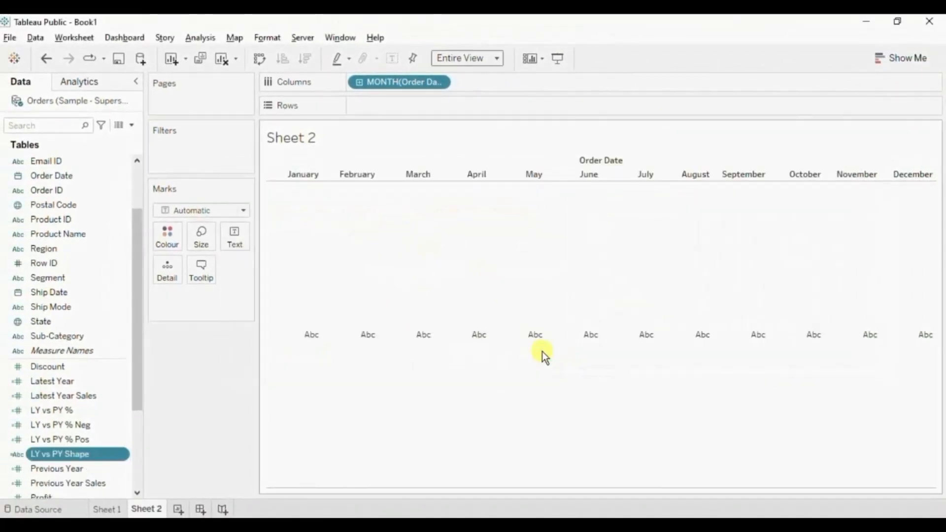
# Add the ad-hoc calculation avg(0) to Rows.
pyautogui.doubleClick(397, 113)
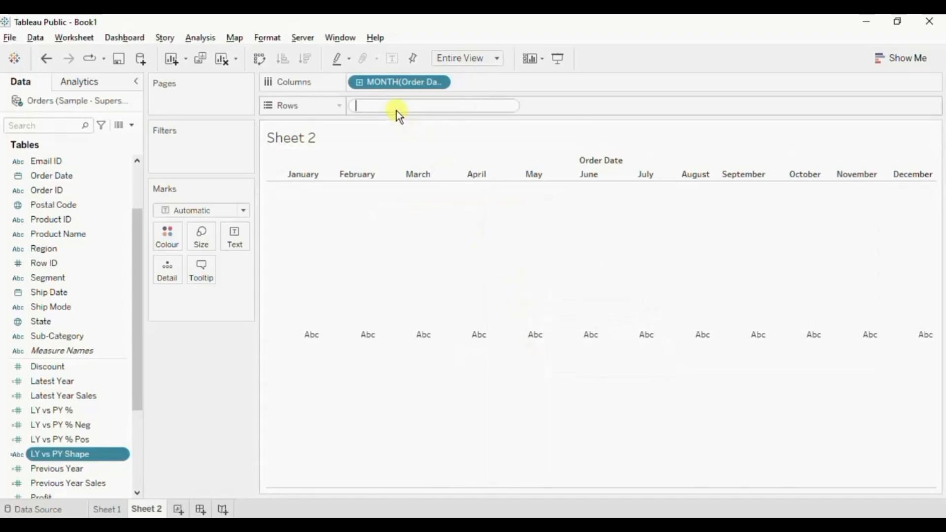
pyautogui.write('avg (0)')
pyautogui.press('Return')
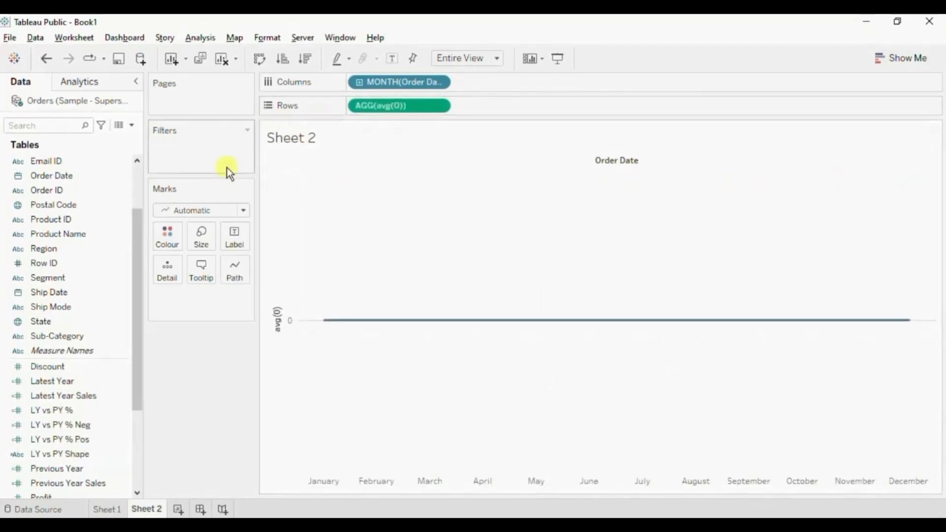
# Change the mark type to Shape and let the LY vs PY Shape field determine the mark shapes.
pyautogui.click(202, 211)
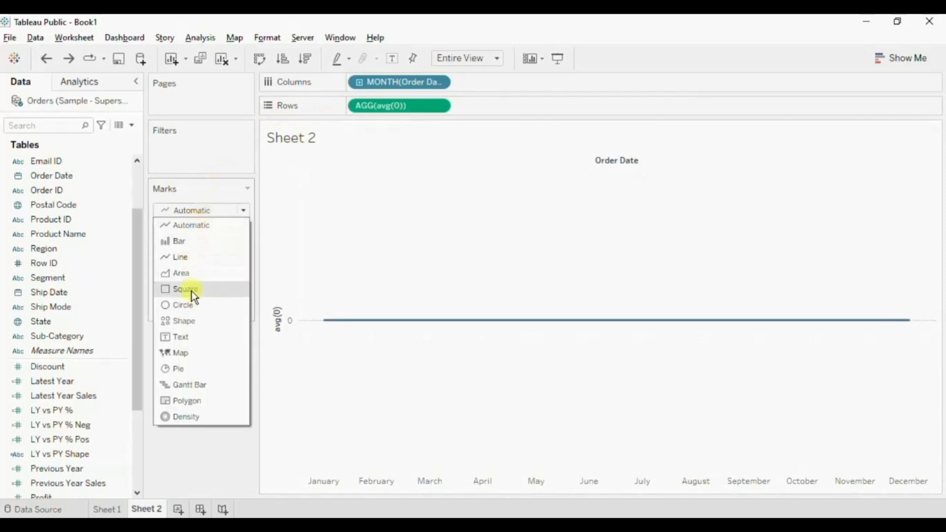
pyautogui.click(187, 320)
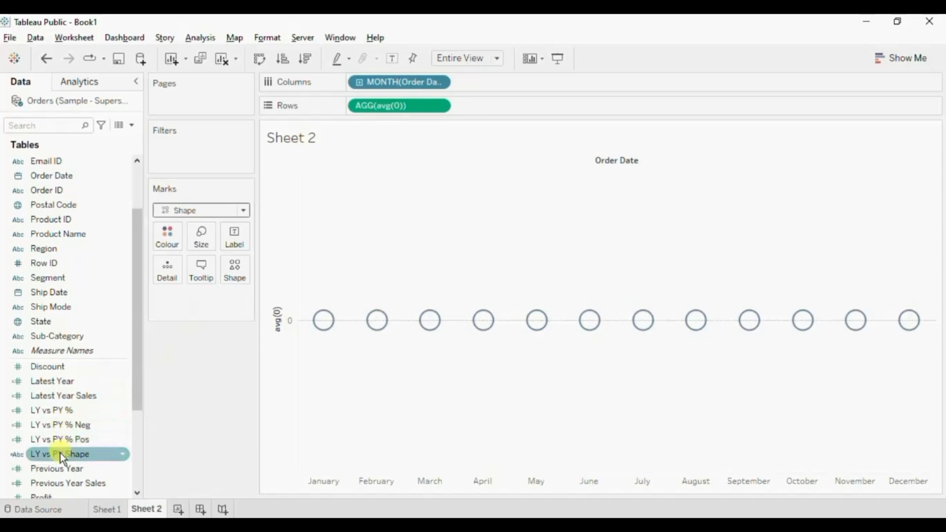
pyautogui.moveTo(61, 453); pyautogui.dragTo(234, 276)
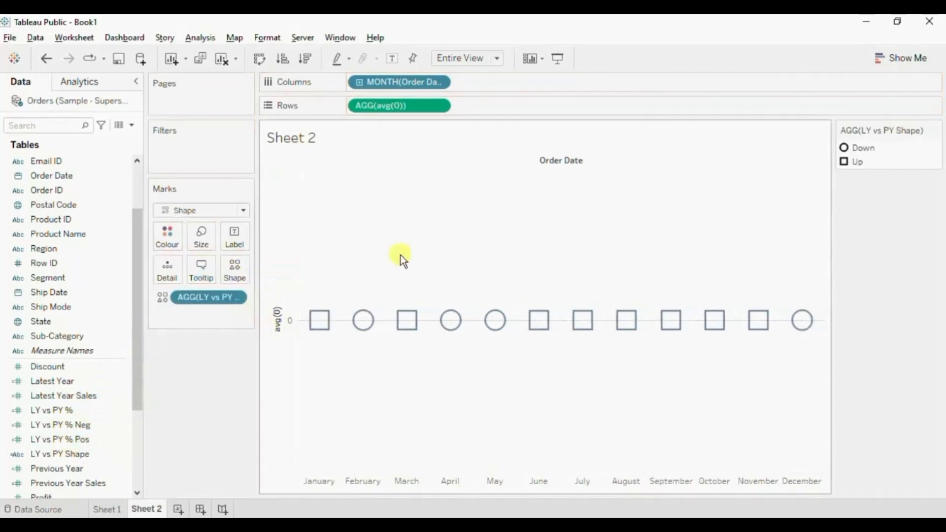
# Assign the Arrow palette's circled down arrow to Down and its circled up arrow to Up.
pyautogui.doubleClick(843, 148)
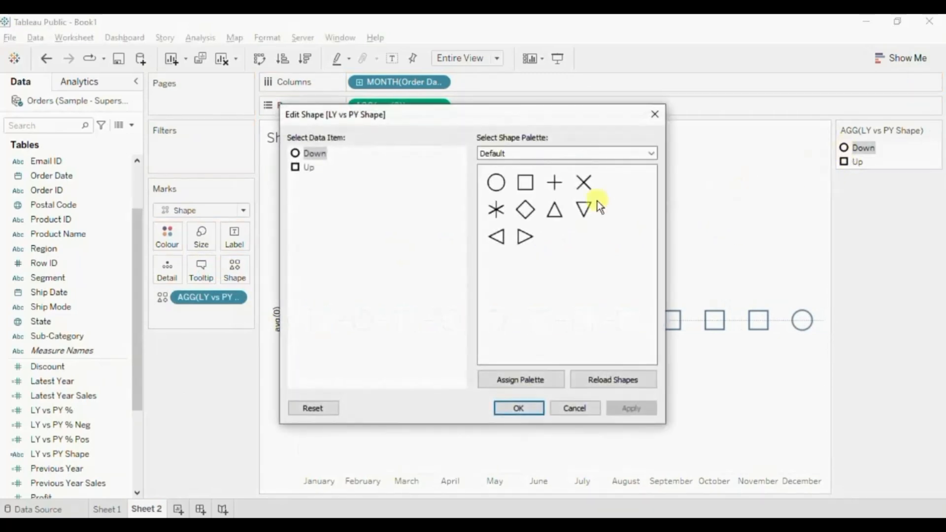
pyautogui.click(563, 153)
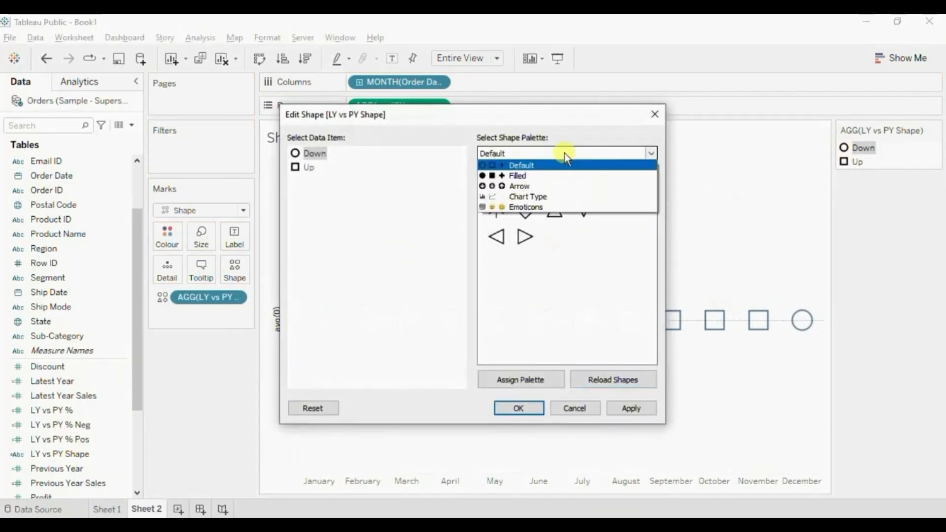
pyautogui.click(518, 184)
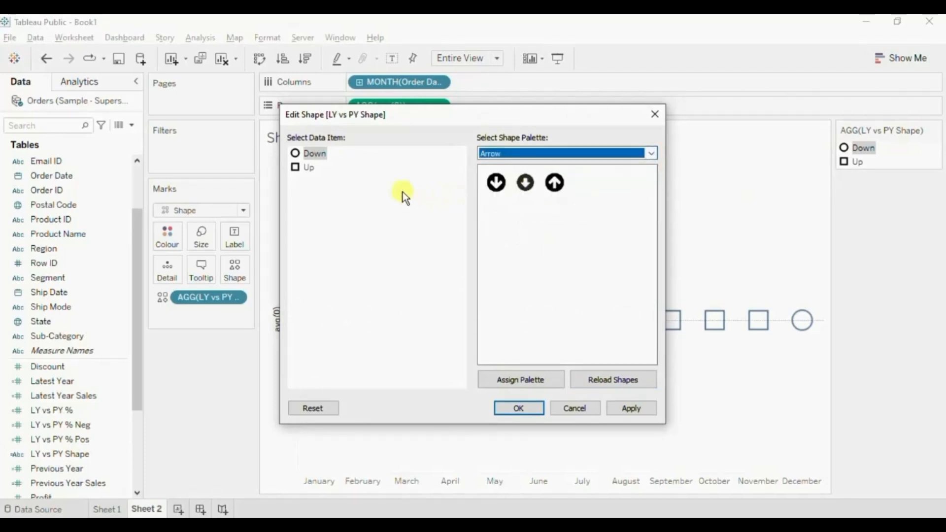
pyautogui.click(496, 183)
pyautogui.click(500, 188)
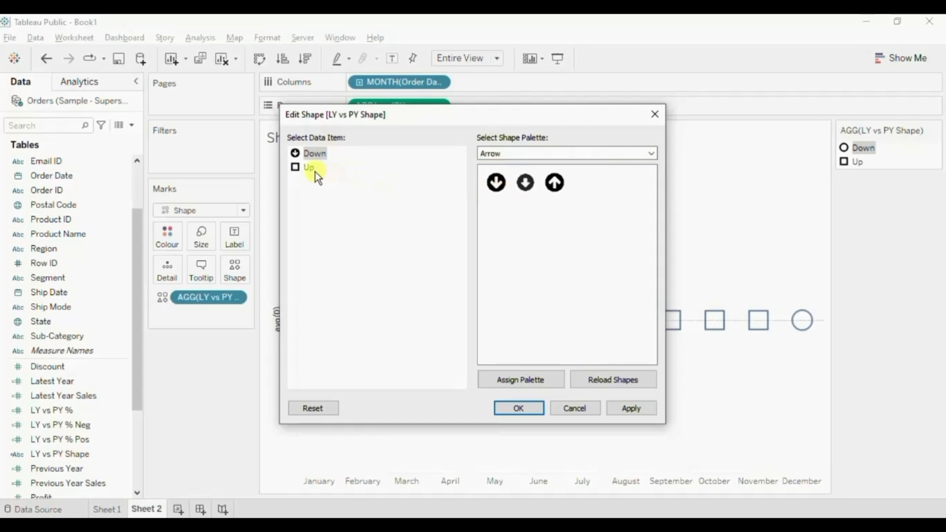
pyautogui.click(556, 183)
pyautogui.click(562, 188)
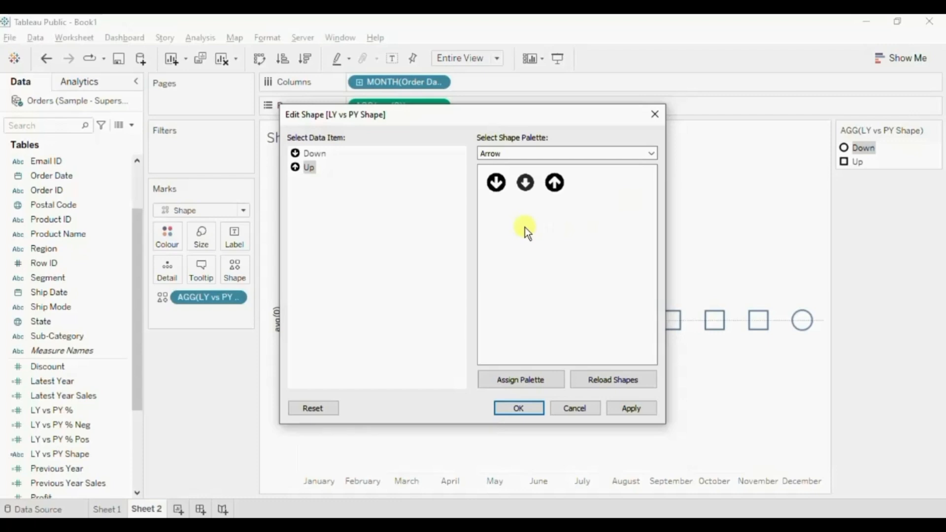
pyautogui.click(519, 408)
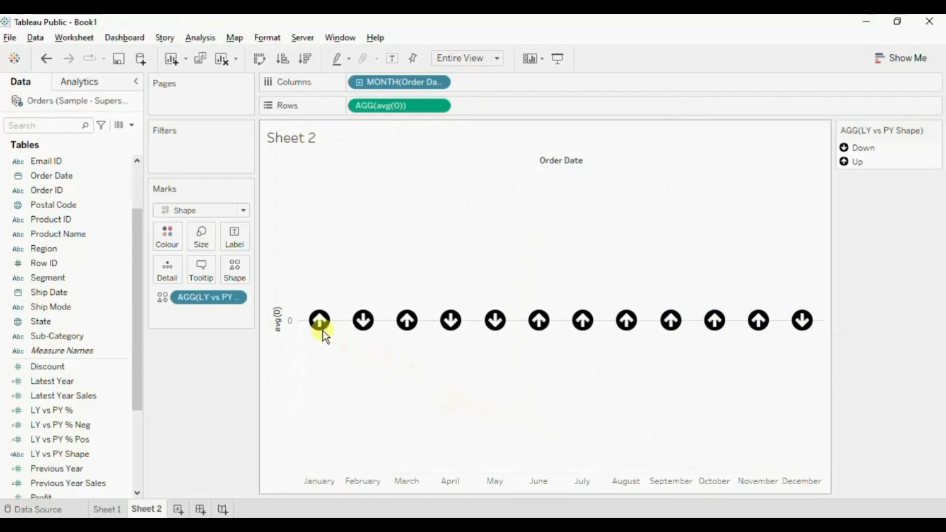
# Colour the arrow marks by LY vs PY Shape, assigning red to Down and green to Up.
pyautogui.moveTo(359, 338)
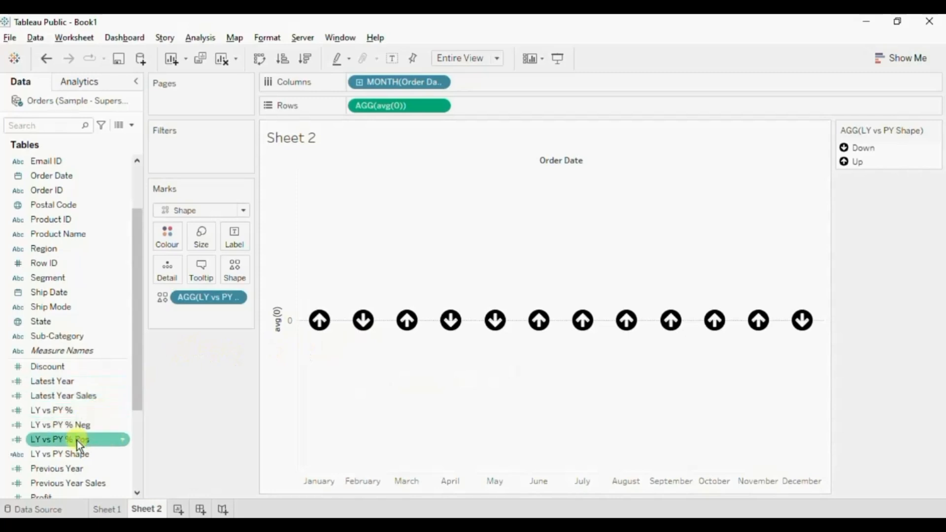
pyautogui.moveTo(67, 452); pyautogui.dragTo(164, 241)
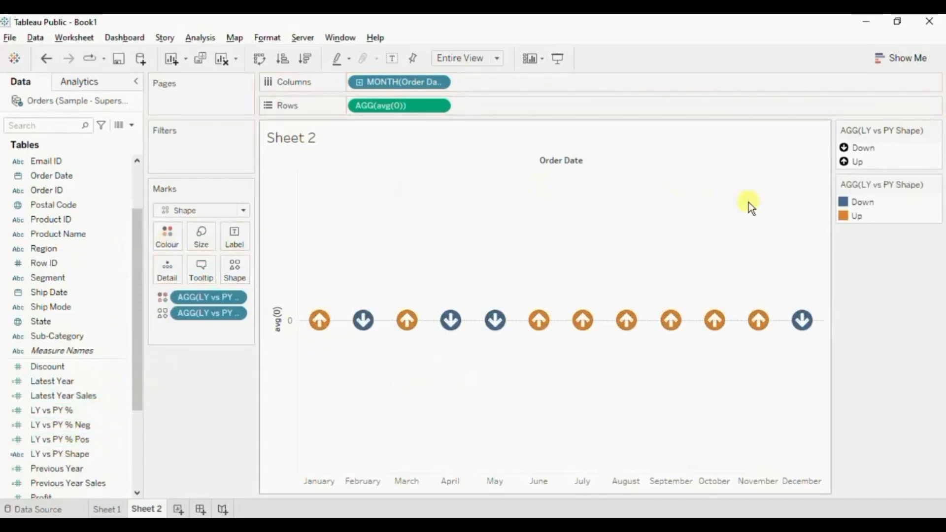
pyautogui.doubleClick(846, 202)
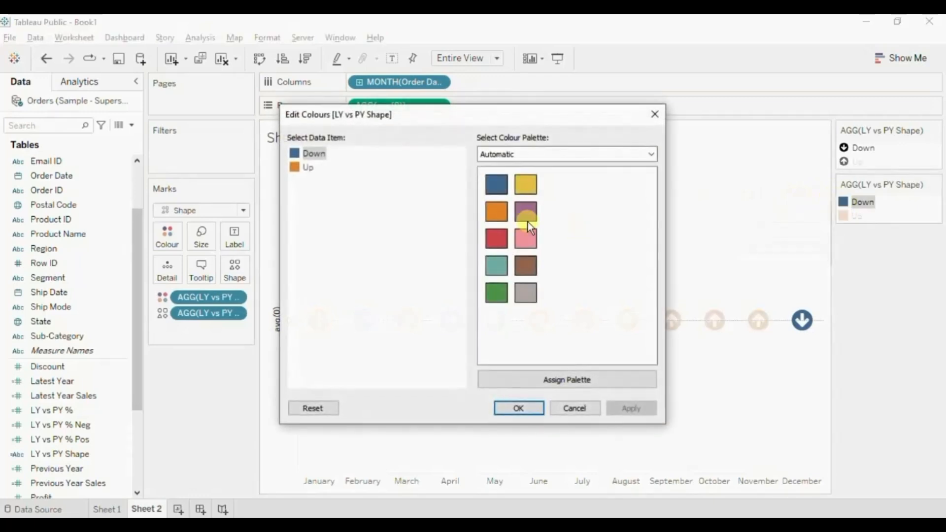
pyautogui.click(497, 239)
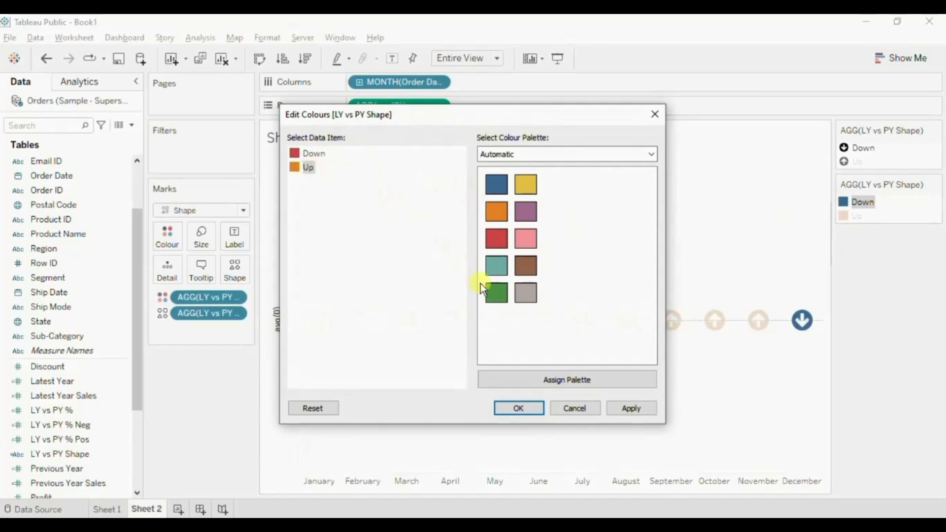
pyautogui.click(500, 295)
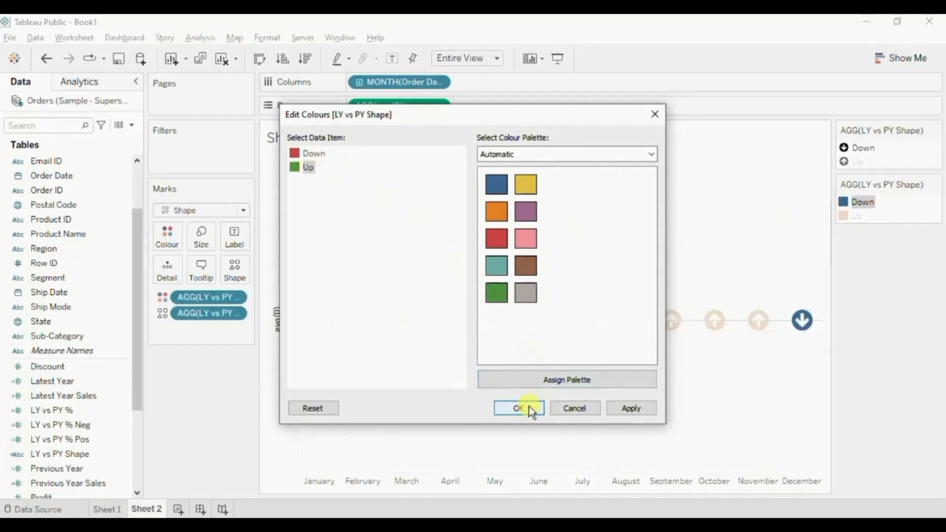
pyautogui.click(529, 406)
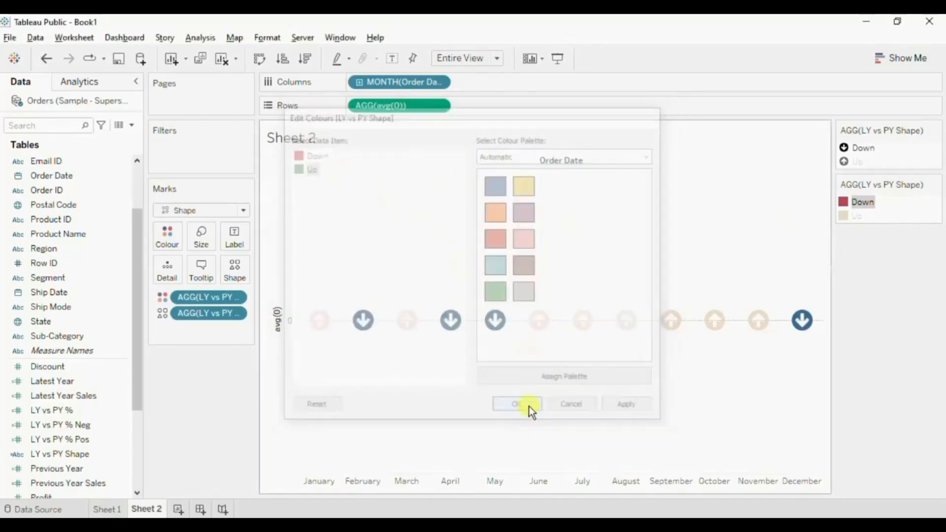
# Hide the avg(0) axis header and set the row grid lines and zero lines to None.
pyautogui.rightClick(277, 327)
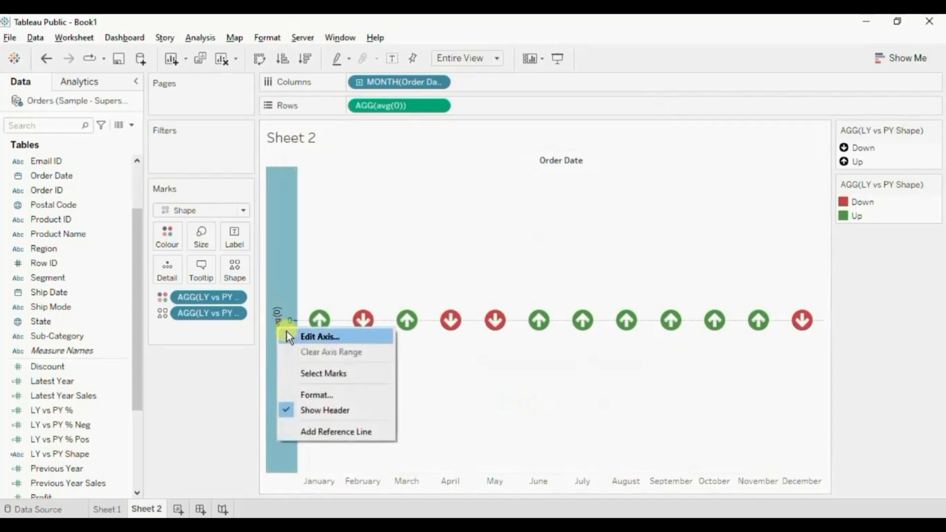
pyautogui.click(315, 410)
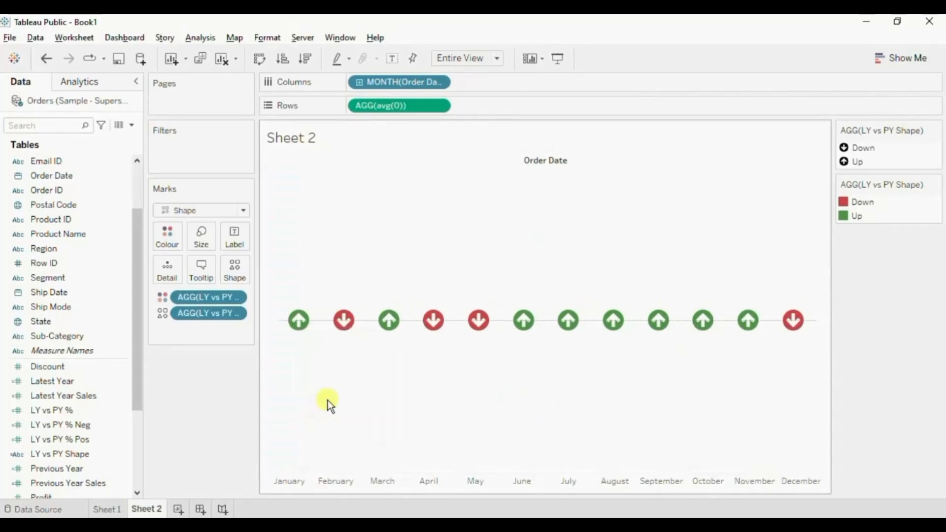
pyautogui.rightClick(360, 388)
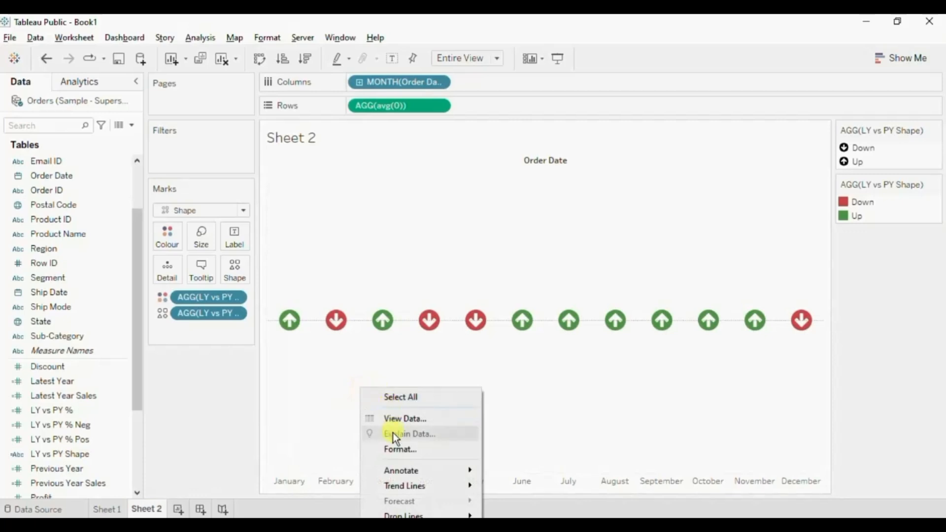
pyautogui.click(392, 448)
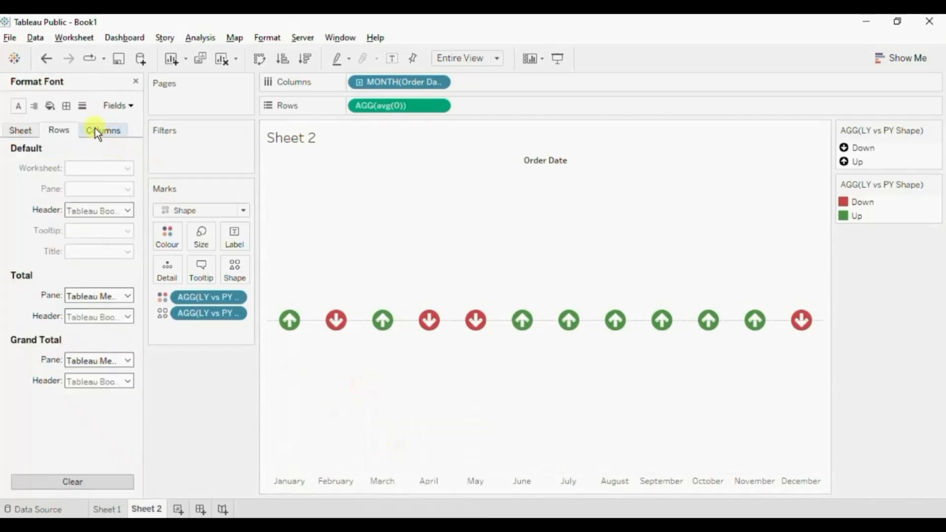
pyautogui.click(82, 106)
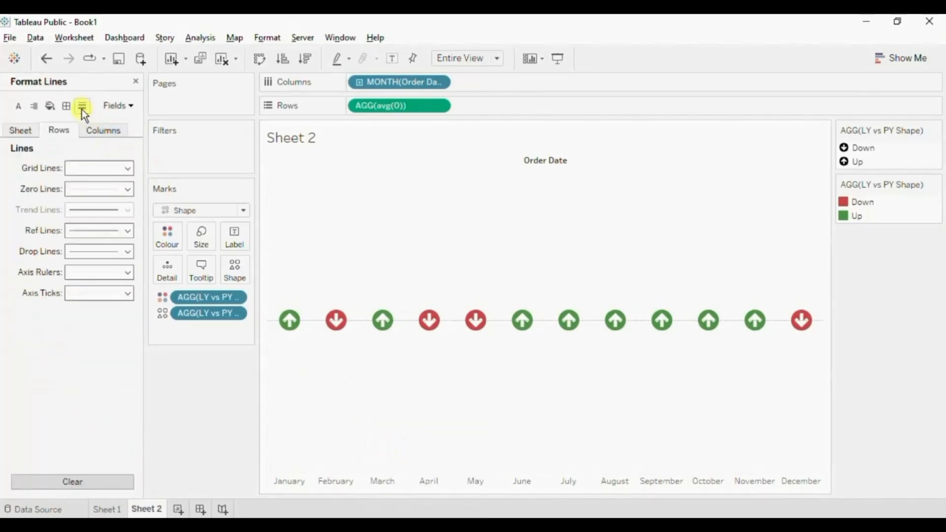
pyautogui.click(82, 168)
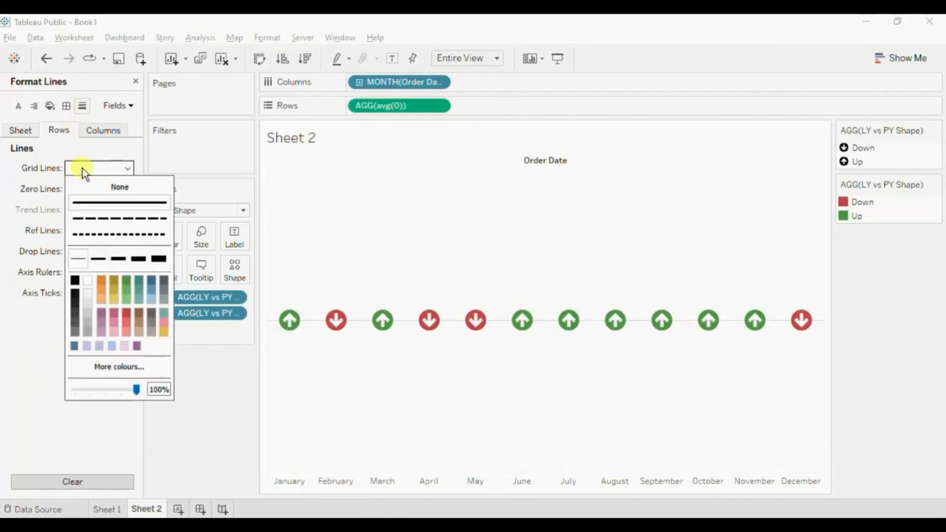
pyautogui.click(93, 185)
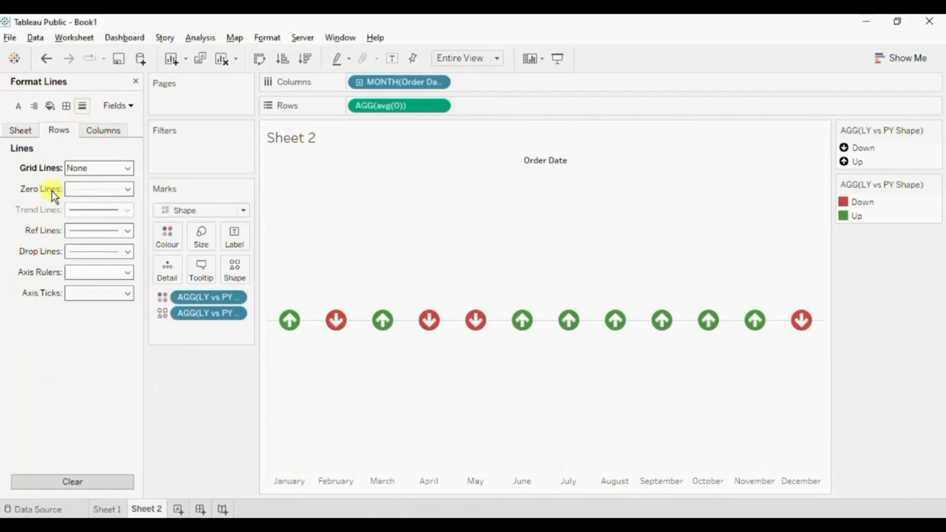
pyautogui.click(74, 190)
pyautogui.click(90, 206)
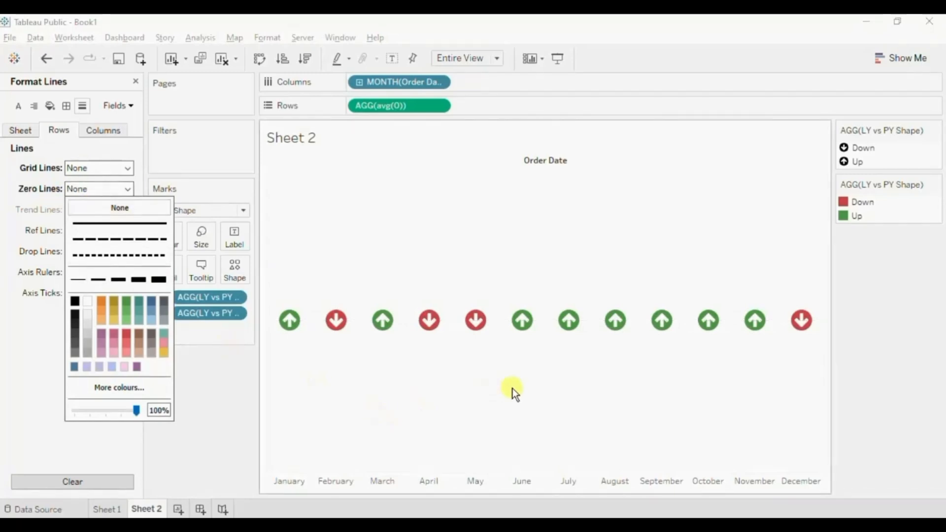
# Hide the column field labels and format the month headers to display only the First Letter.
pyautogui.rightClick(527, 155)
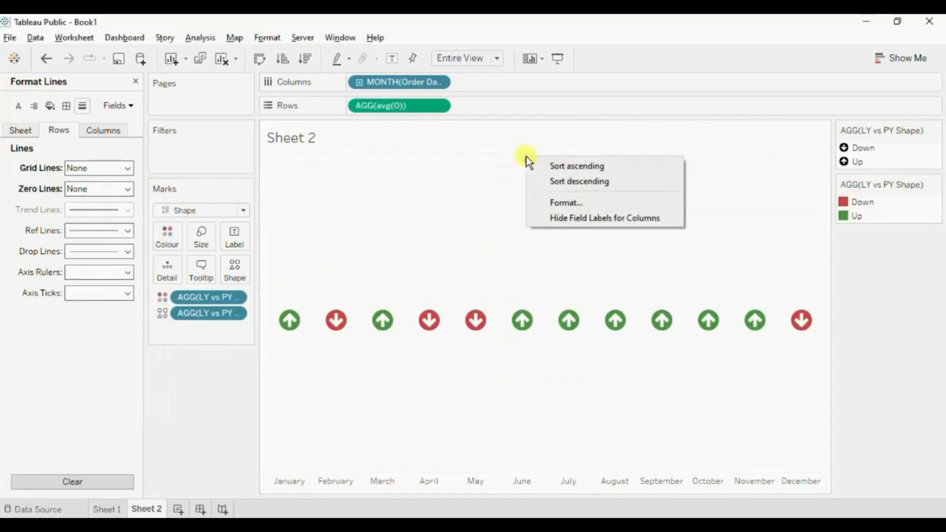
pyautogui.click(584, 217)
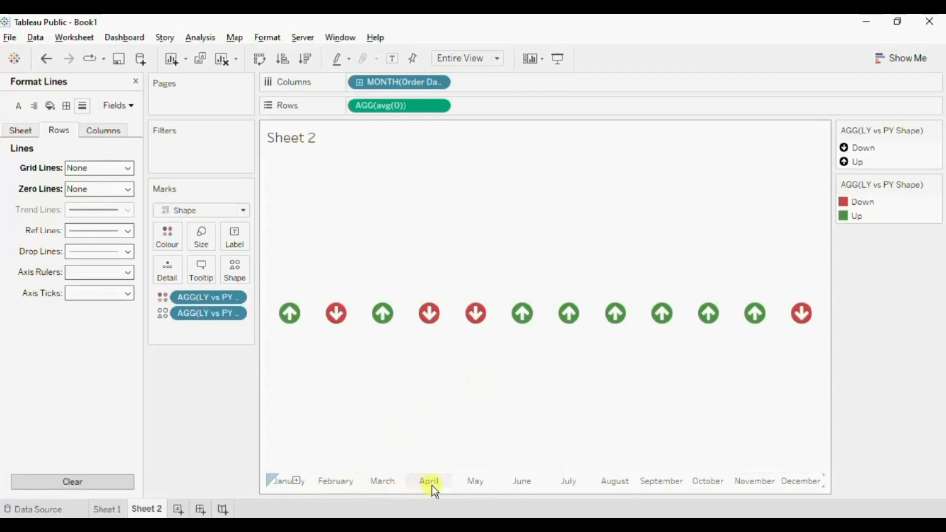
pyautogui.rightClick(396, 483)
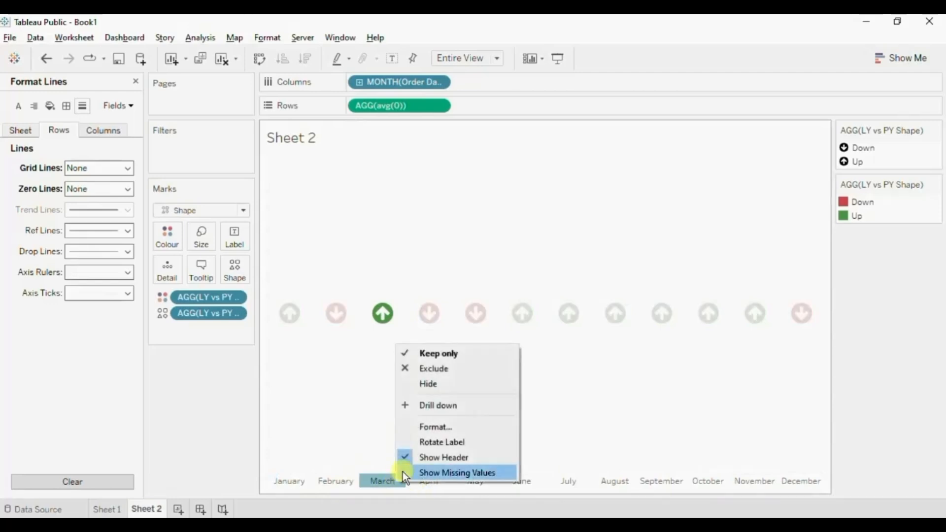
pyautogui.click(430, 428)
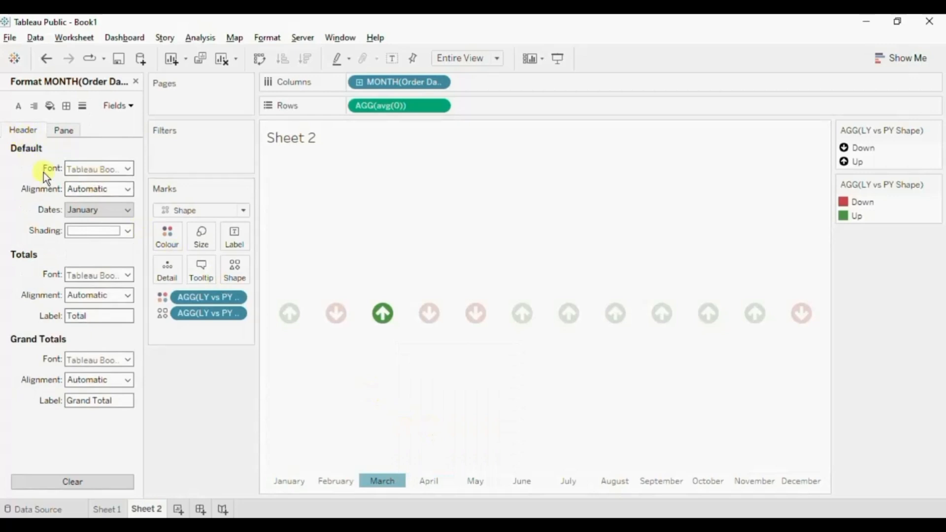
pyautogui.click(92, 212)
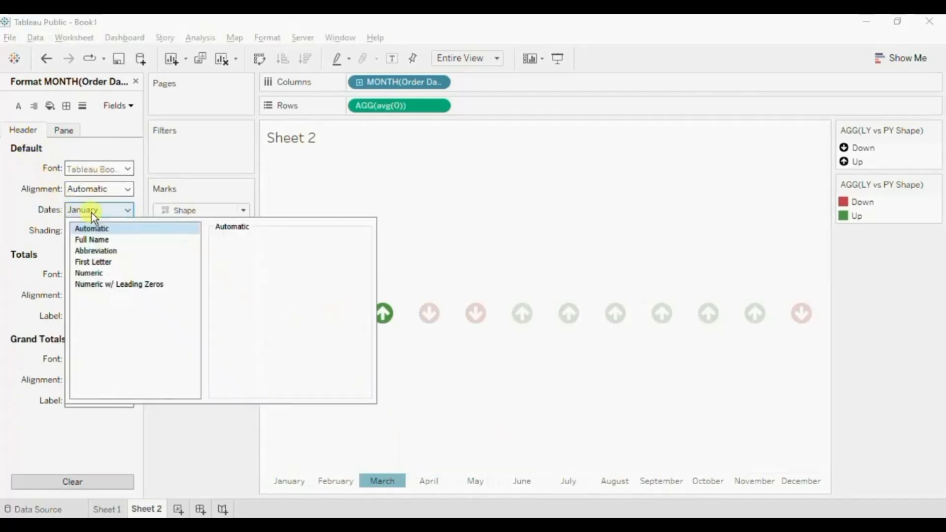
pyautogui.click(92, 263)
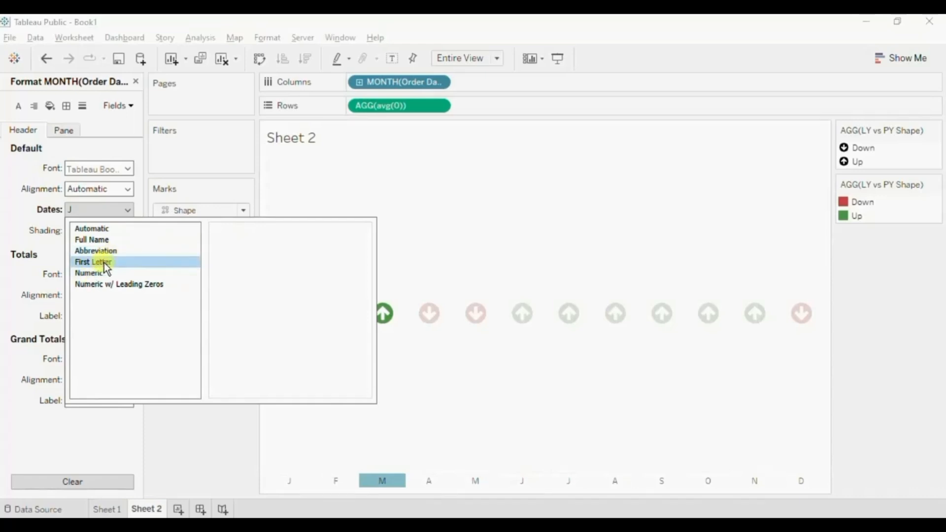
pyautogui.click(205, 438)
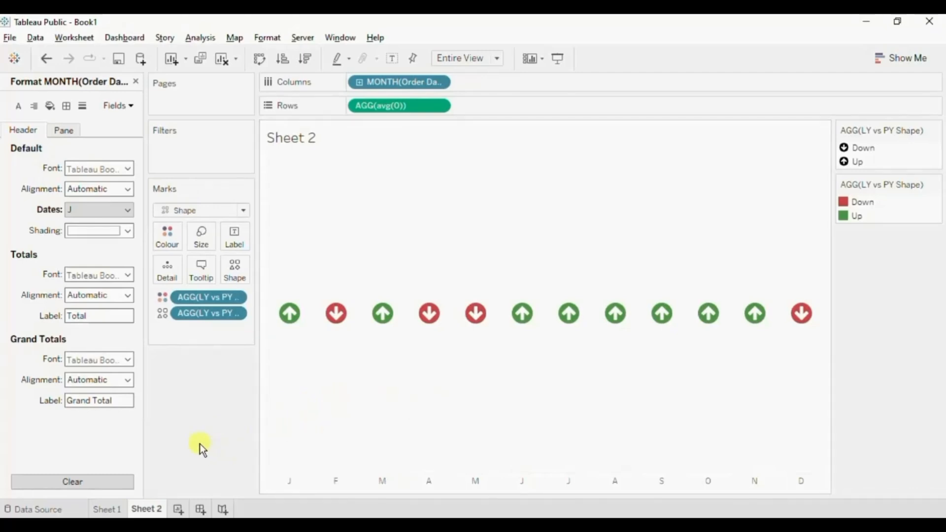
# Create a new dashboard with a fixed custom size of 1000 px wide by 500 px high.
pyautogui.click(200, 509)
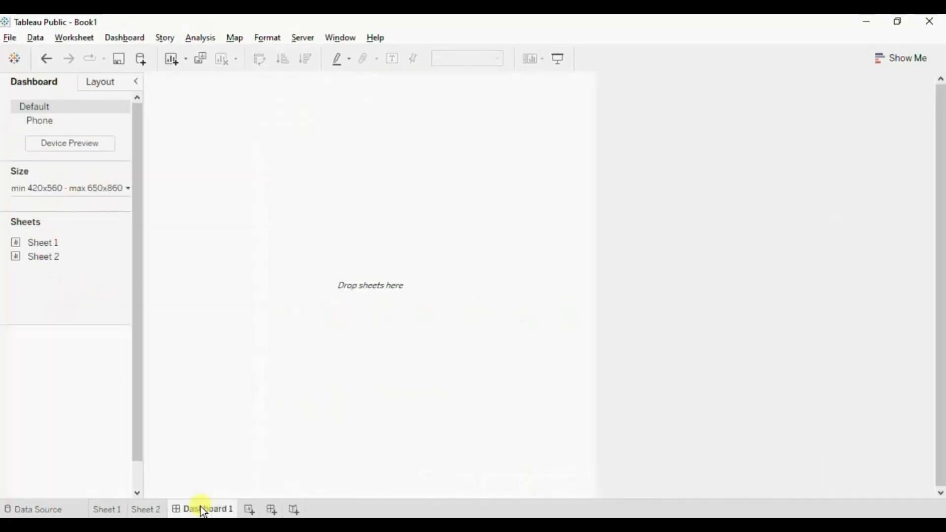
pyautogui.click(67, 192)
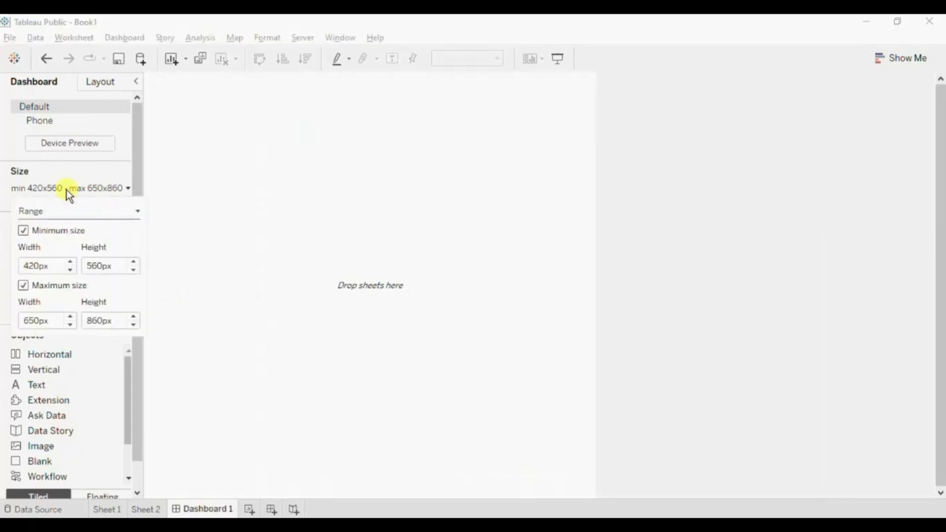
pyautogui.click(37, 214)
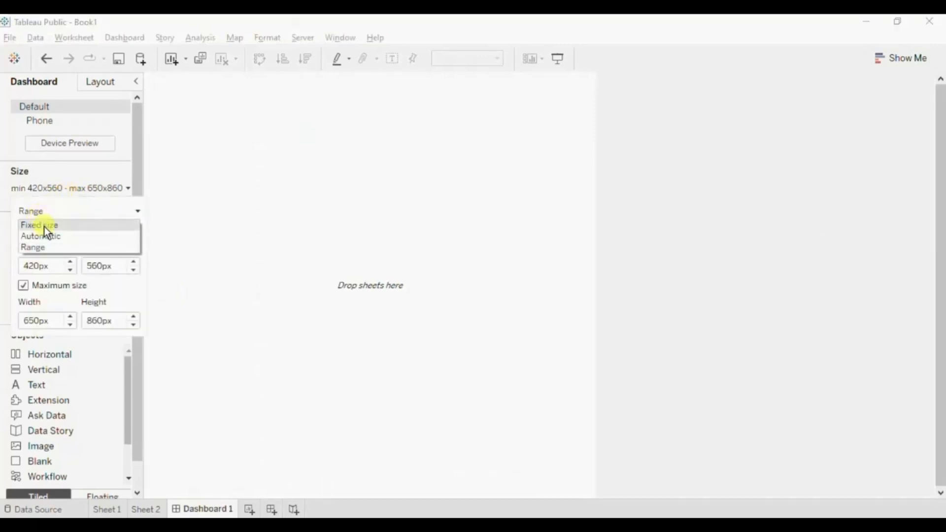
pyautogui.click(44, 227)
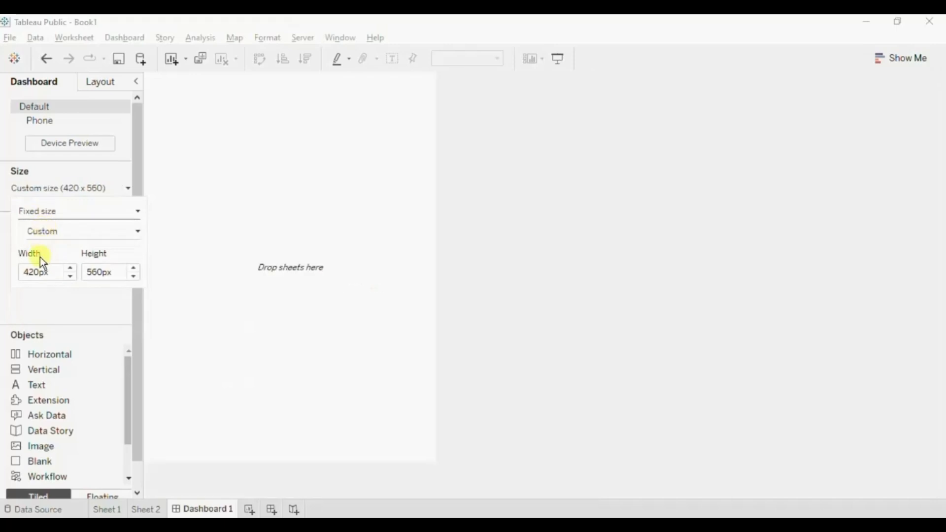
pyautogui.doubleClick(34, 273)
pyautogui.write('1000')
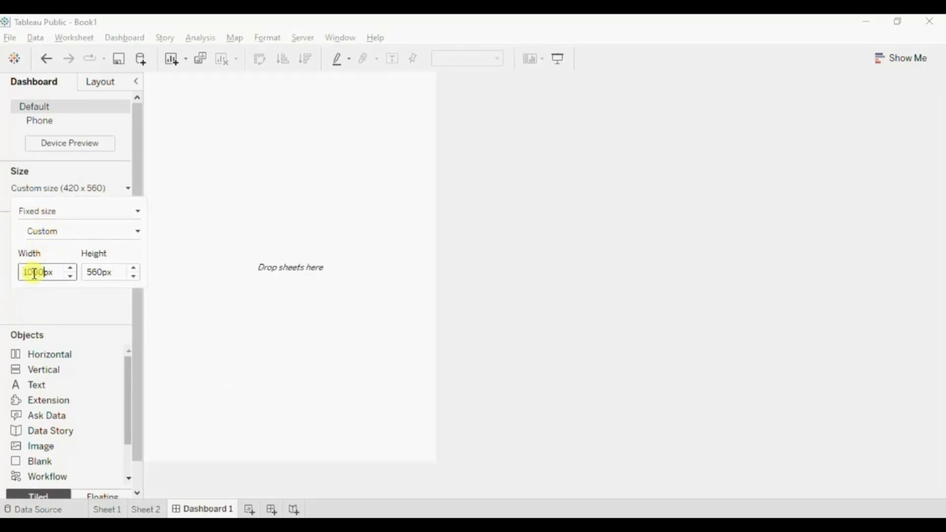
pyautogui.click(95, 272)
pyautogui.doubleClick(96, 272)
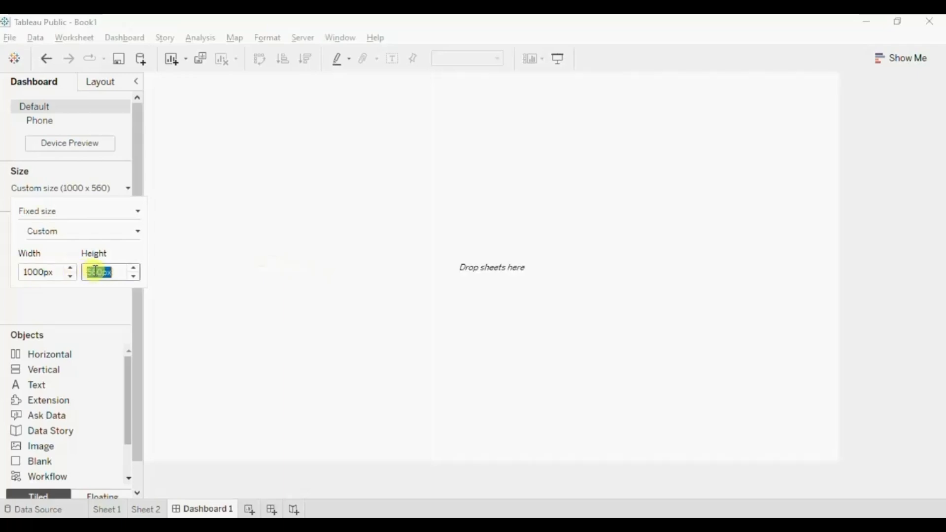
pyautogui.write('500')
pyautogui.click(82, 298)
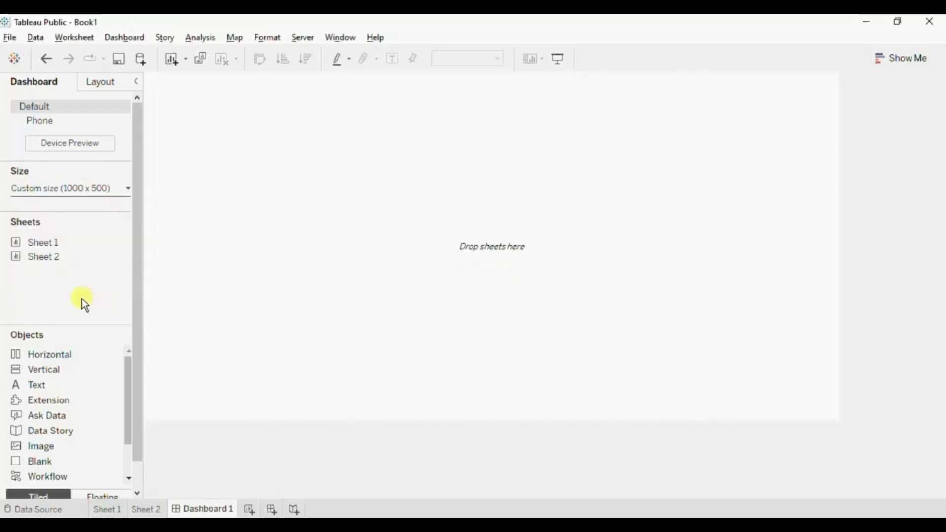
# Add a vertical container to the dashboard and place Sheet 1 in it with Sheet 2 underneath.
pyautogui.click(46, 368)
pyautogui.doubleClick(36, 371)
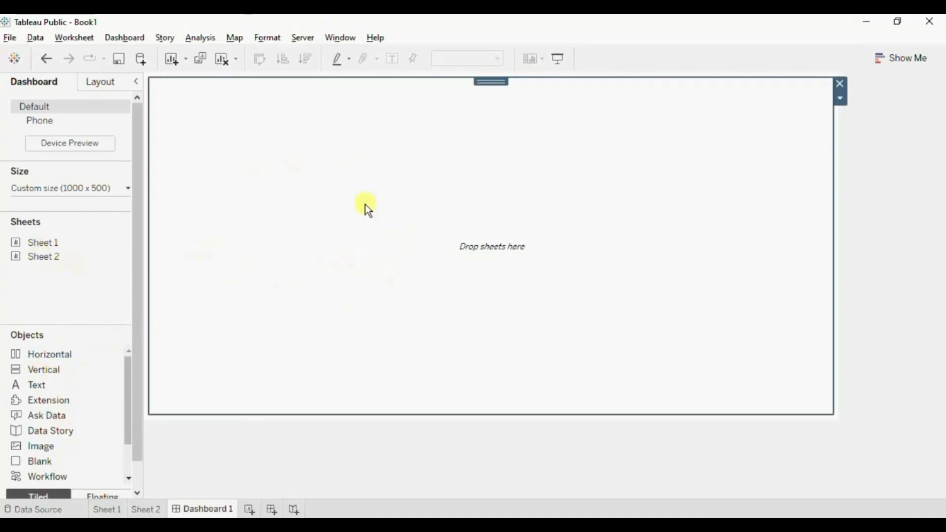
pyautogui.moveTo(36, 242); pyautogui.dragTo(246, 227)
pyautogui.moveTo(93, 257)
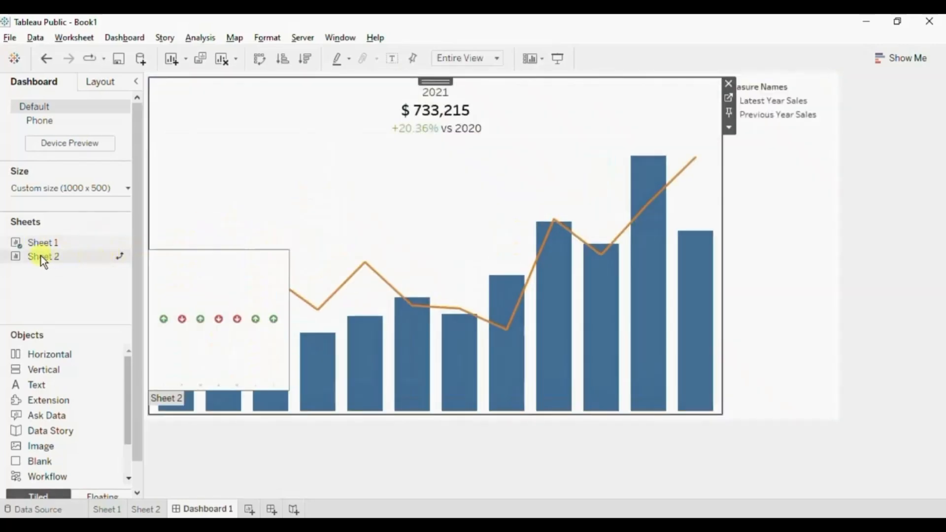
pyautogui.moveTo(41, 256); pyautogui.dragTo(348, 354)
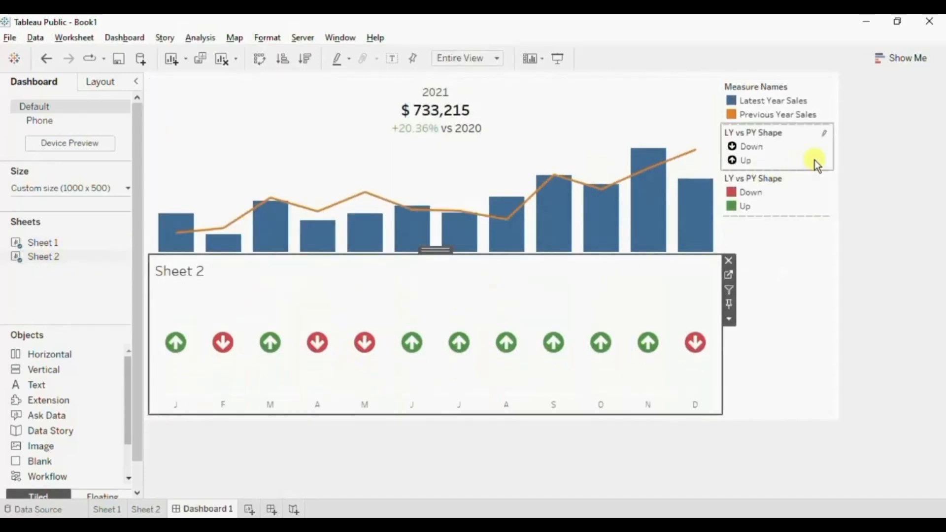
# Delete the layout container holding the three legends and select the Sheet 2 view on the dashboard.
pyautogui.click(814, 226)
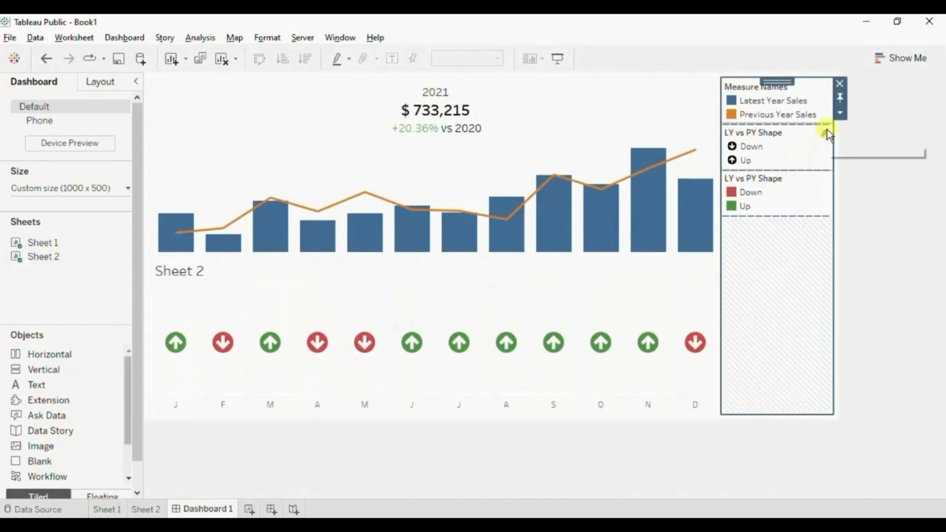
pyautogui.click(841, 85)
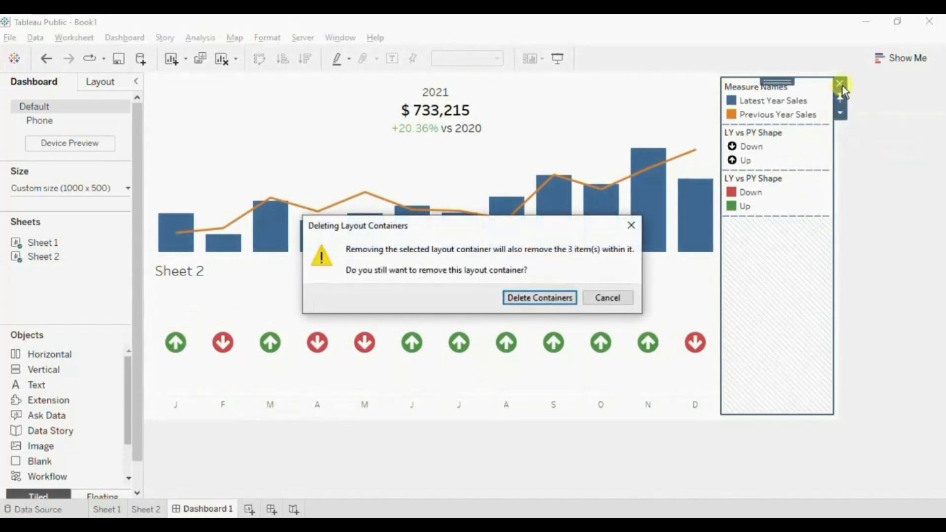
pyautogui.click(543, 299)
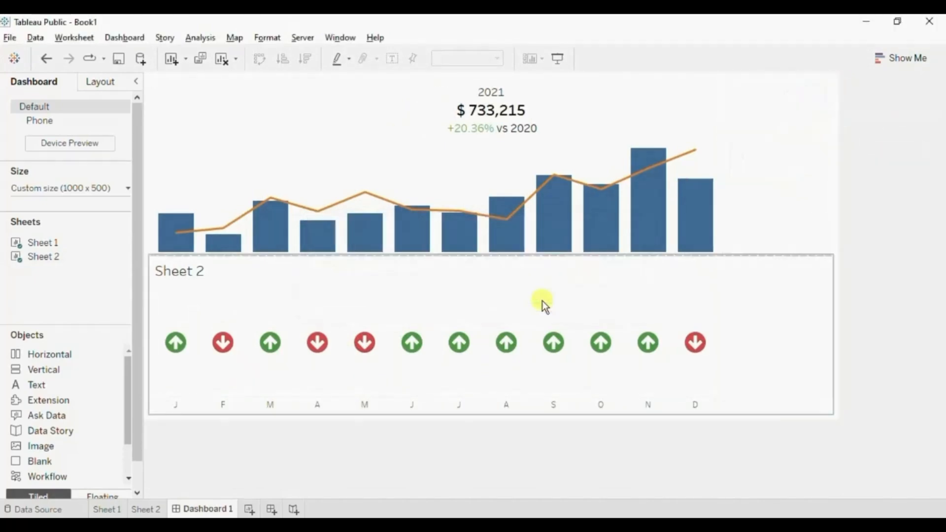
pyautogui.click(176, 272)
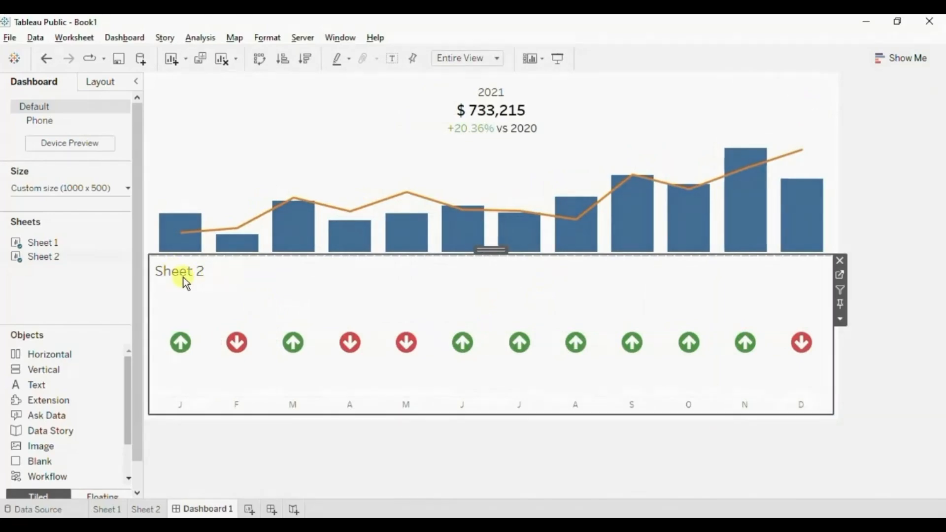
# Hide the Sheet 2 title on the dashboard and shrink that view to a thin strip directly beneath the bars.
pyautogui.rightClick(184, 277)
pyautogui.click(214, 316)
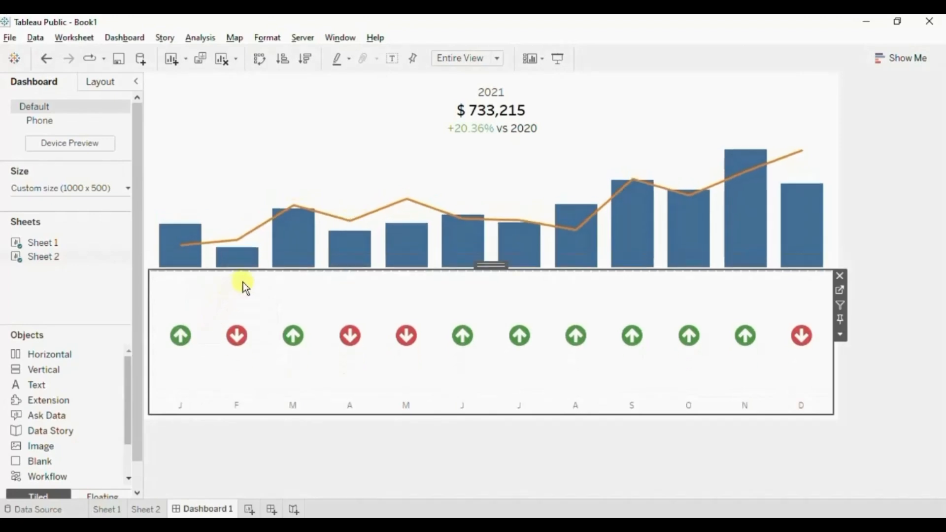
pyautogui.moveTo(245, 269); pyautogui.dragTo(222, 366)
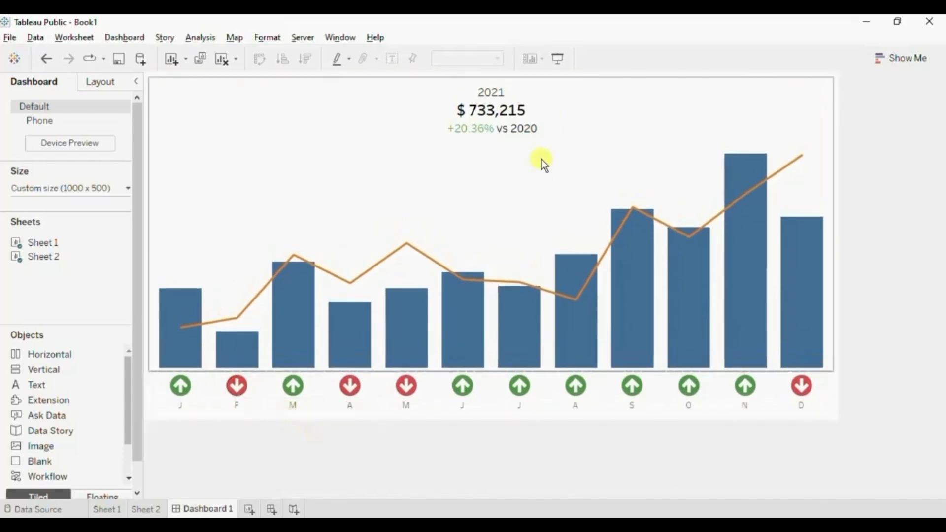
# Preview the dashboard in presentation mode and examine the tooltips of the arrows and the monthly bars.
pyautogui.click(557, 59)
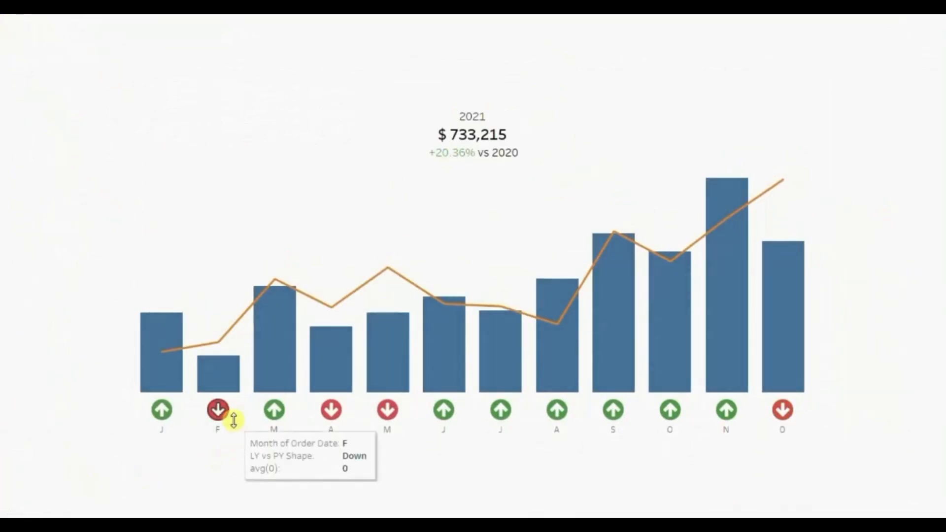
pyautogui.moveTo(217, 363)
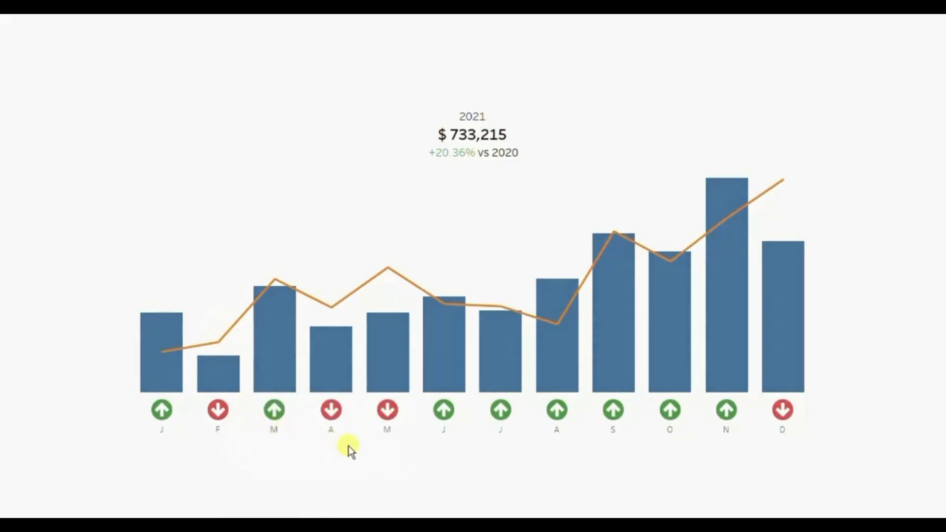
pyautogui.moveTo(445, 420)
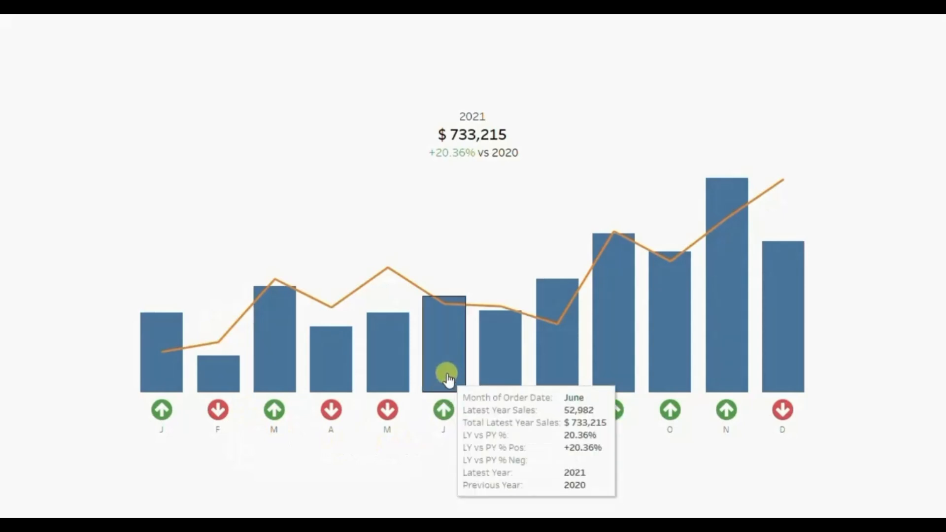
pyautogui.moveTo(449, 364)
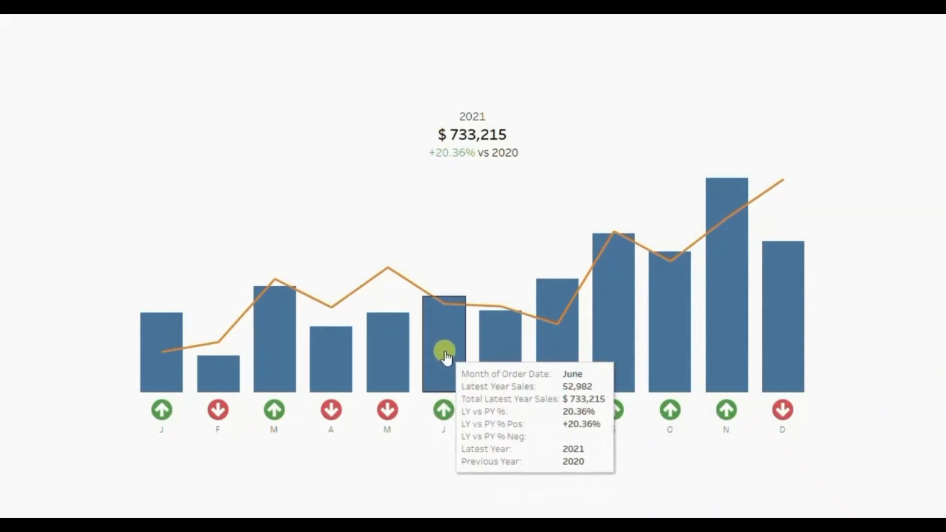
pyautogui.moveTo(446, 311)
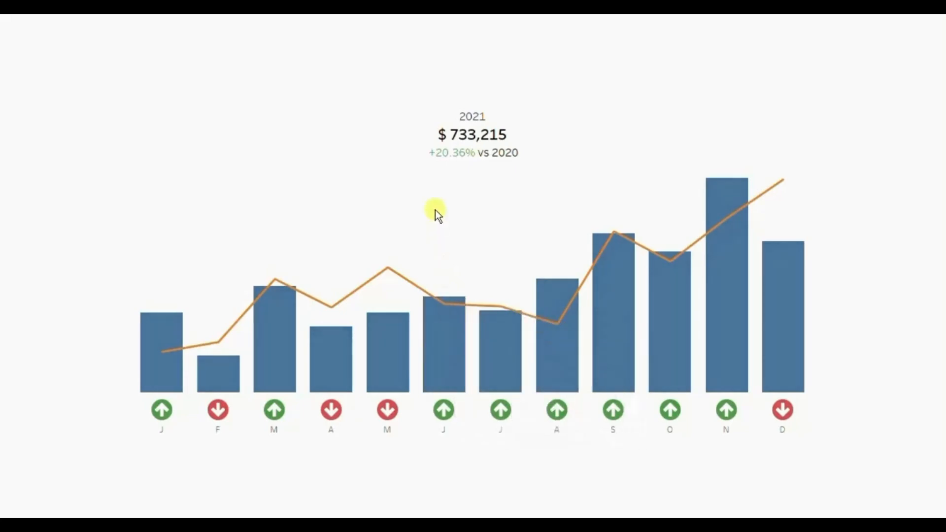
pyautogui.press('Escape')
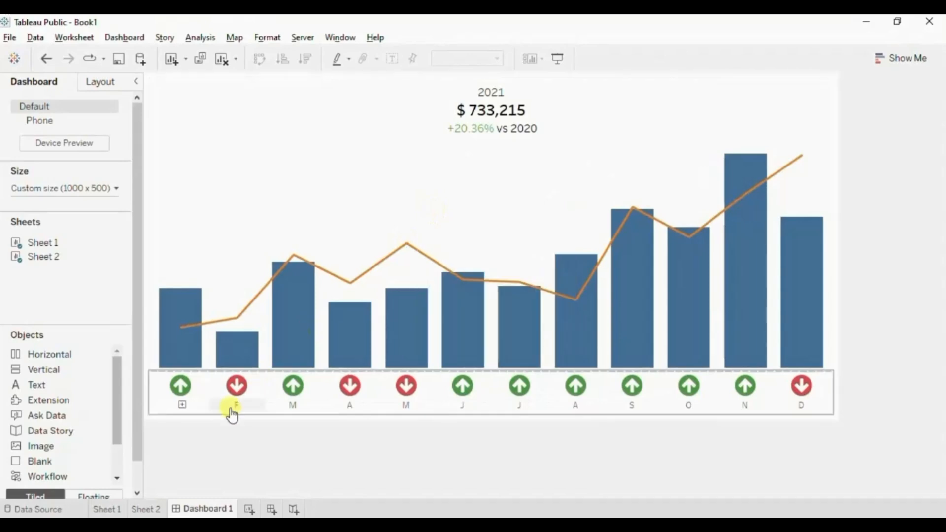
# Remove all the tooltip text from the arrow marks on Sheet 2.
pyautogui.click(146, 505)
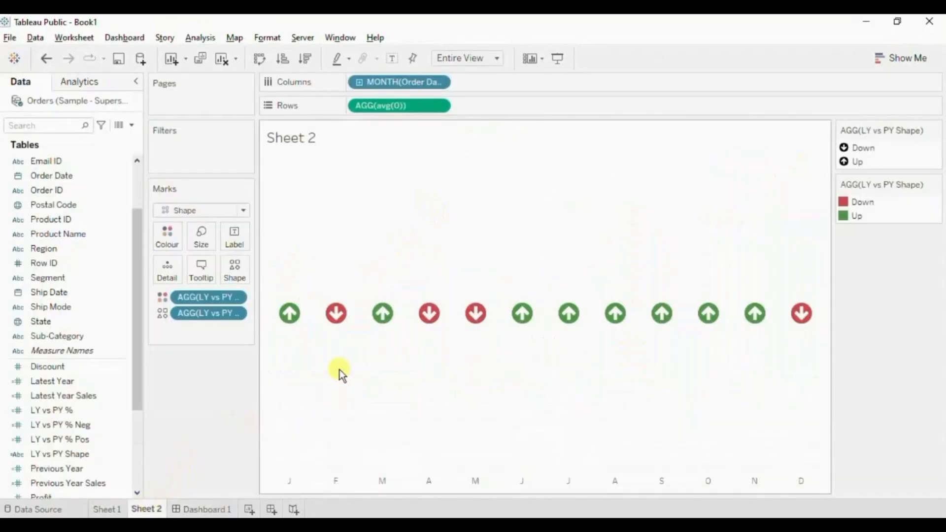
pyautogui.click(202, 270)
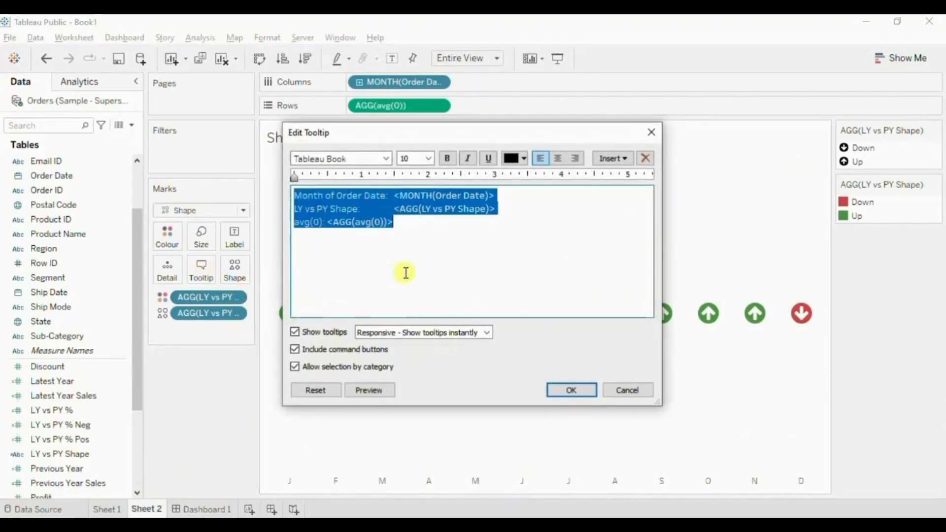
pyautogui.press('Delete')
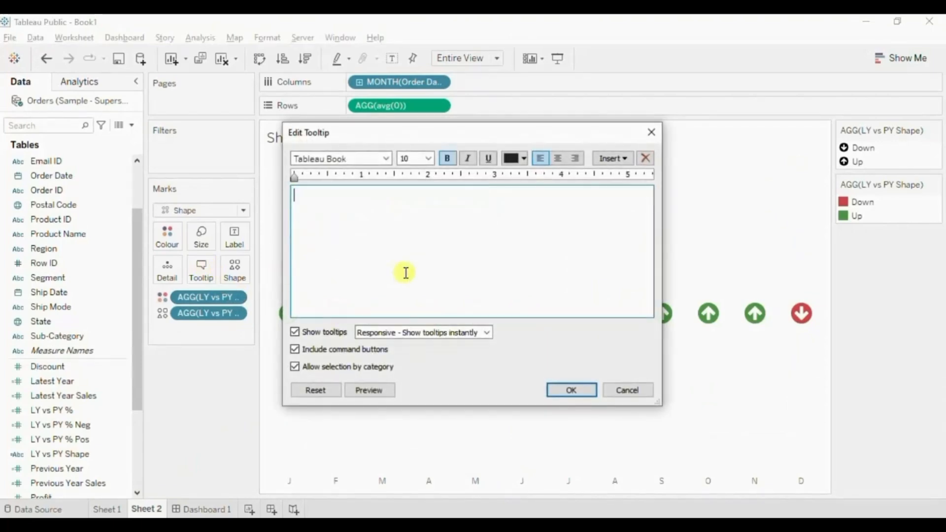
pyautogui.click(570, 390)
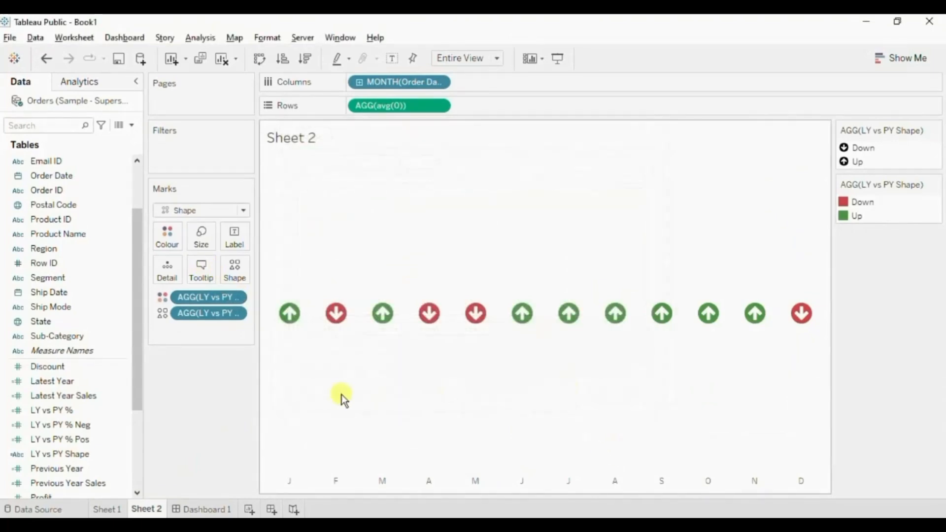
# Trim the Sheet 1 tooltip for all marks to Month of Order Date, Latest Year Sales and Previous Year Sales.
pyautogui.click(106, 509)
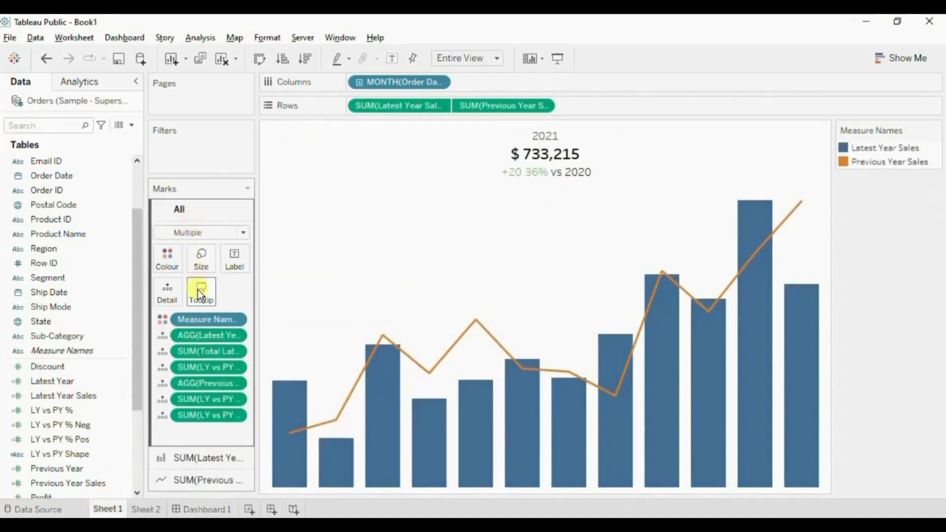
pyautogui.click(196, 290)
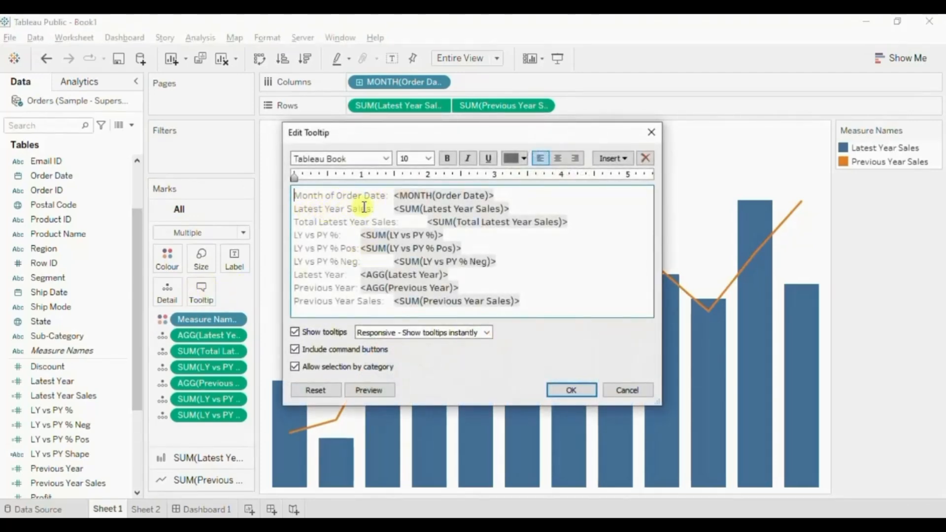
pyautogui.moveTo(296, 222); pyautogui.dragTo(393, 261)
pyautogui.moveTo(499, 301); pyautogui.dragTo(485, 287)
pyautogui.press('BackSpace')
pyautogui.press('BackSpace')
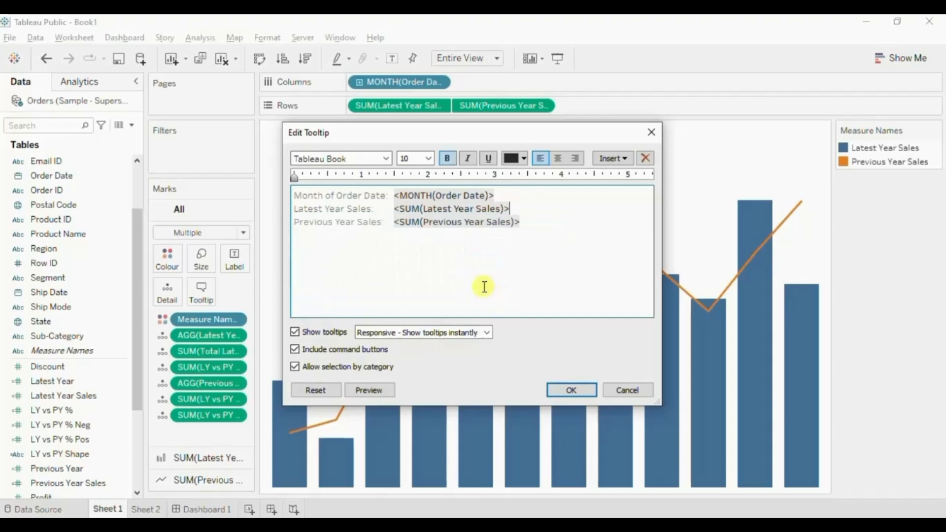
pyautogui.click(557, 391)
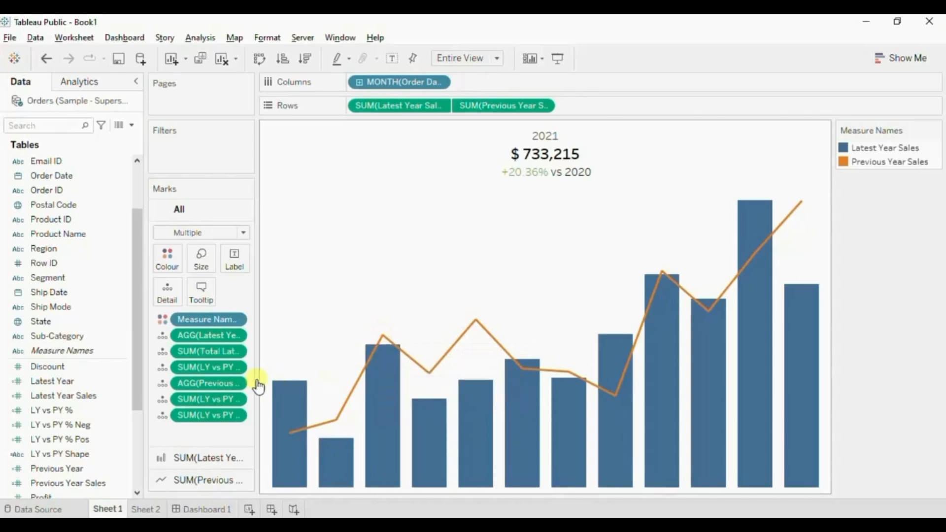
# Format the Latest Year Sales pane numbers as Currency (Custom) with 0 decimal places and a $ prefix.
pyautogui.rightClick(412, 103)
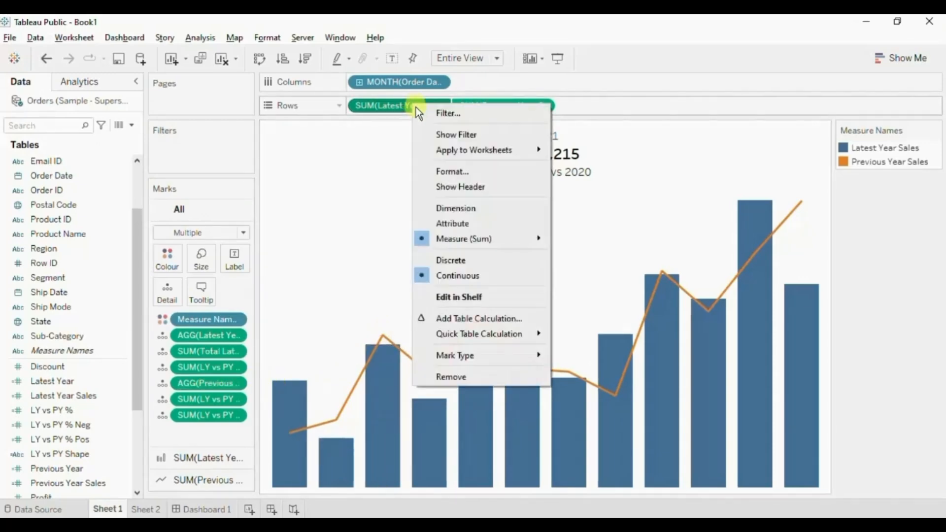
pyautogui.click(436, 171)
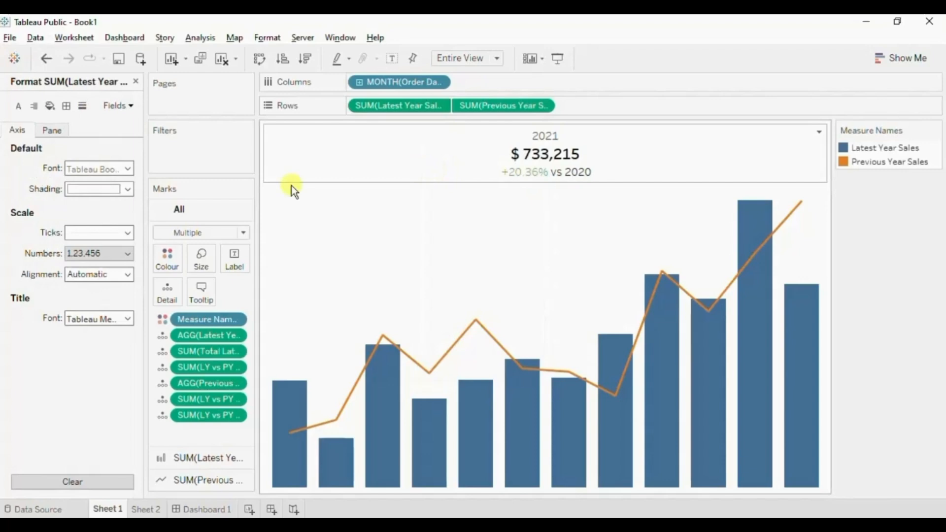
pyautogui.click(55, 133)
pyautogui.click(74, 211)
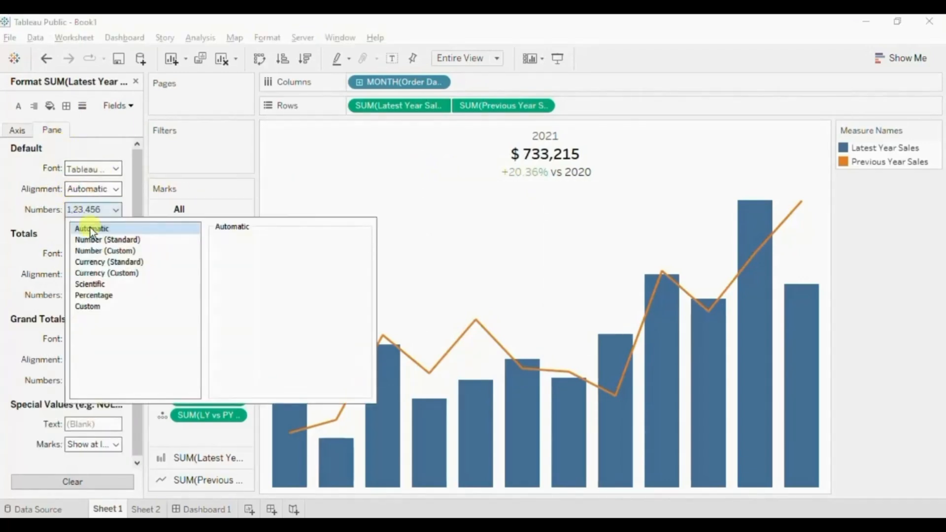
pyautogui.click(118, 272)
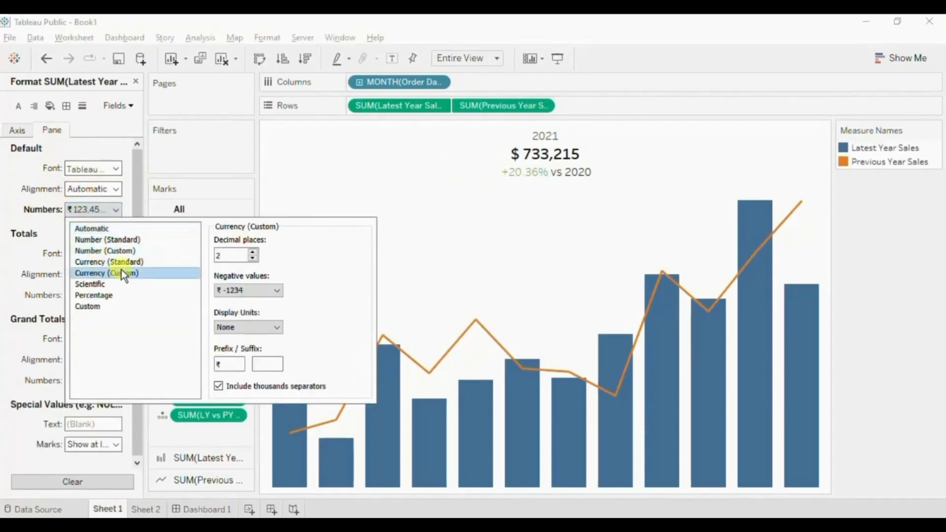
pyautogui.doubleClick(253, 258)
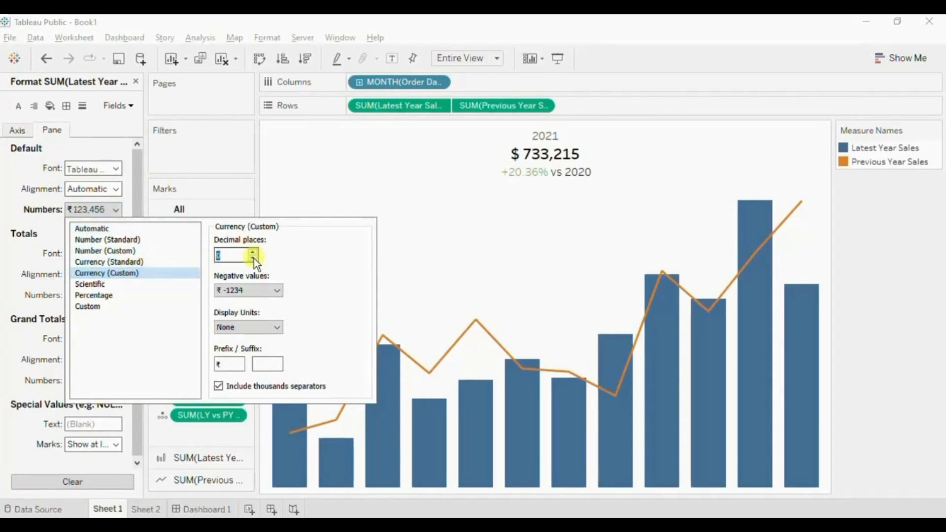
pyautogui.doubleClick(226, 363)
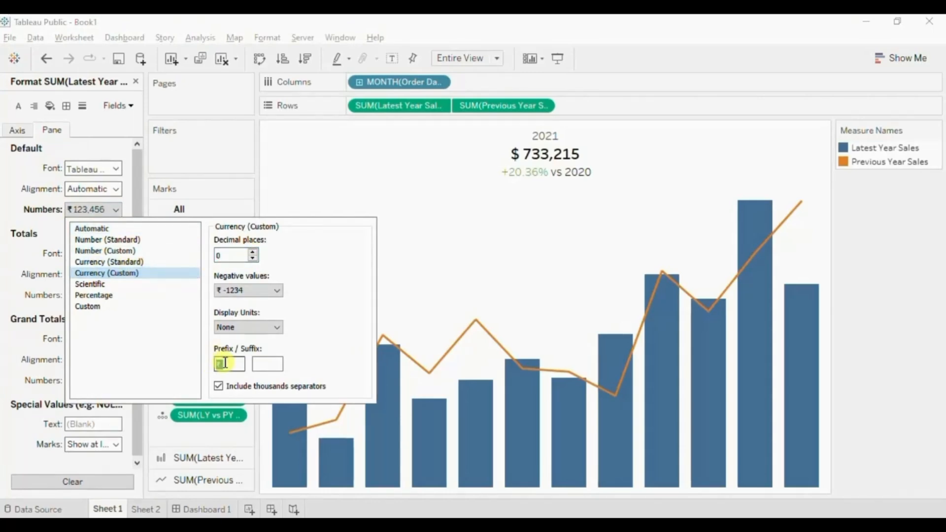
pyautogui.write('$')
# Format the Previous Year Sales pane numbers as Currency (Custom) with 0 decimal places and a $ prefix.
pyautogui.rightClick(497, 107)
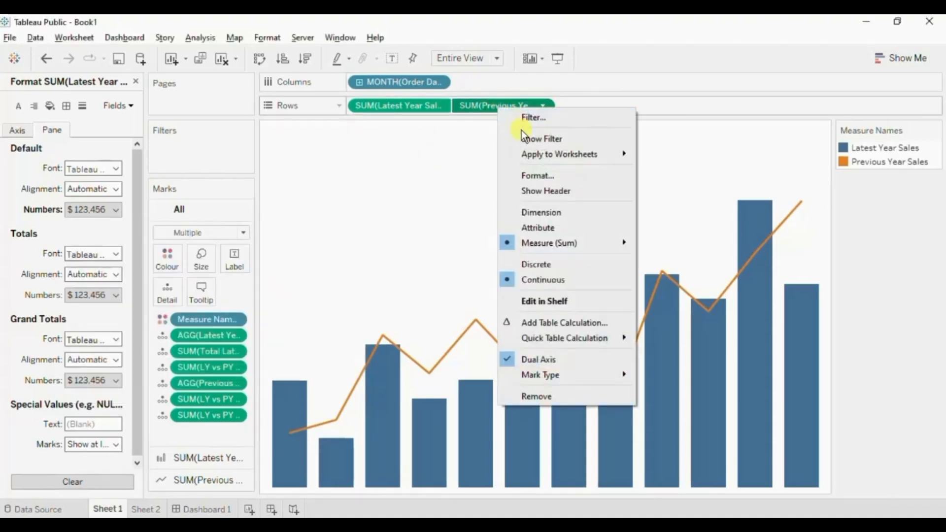
pyautogui.click(525, 174)
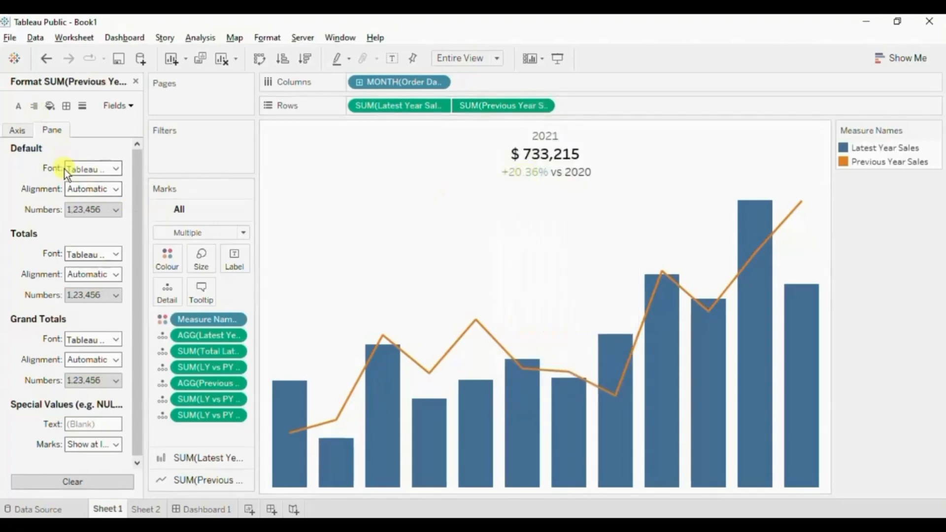
pyautogui.click(76, 207)
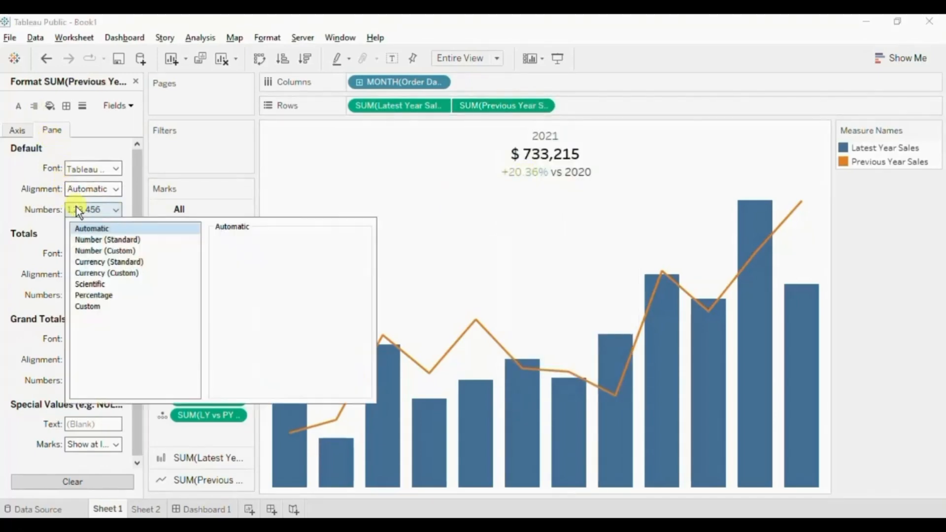
pyautogui.click(100, 272)
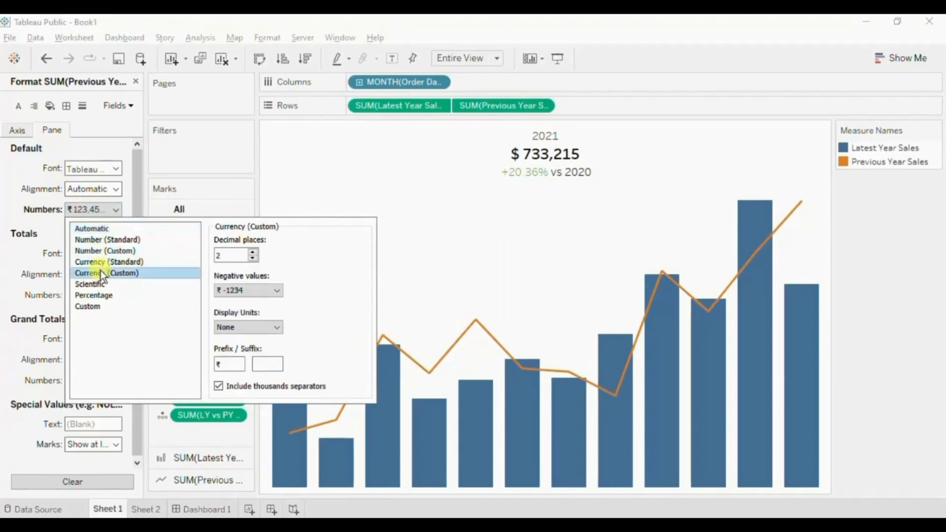
pyautogui.click(252, 259)
pyautogui.click(253, 258)
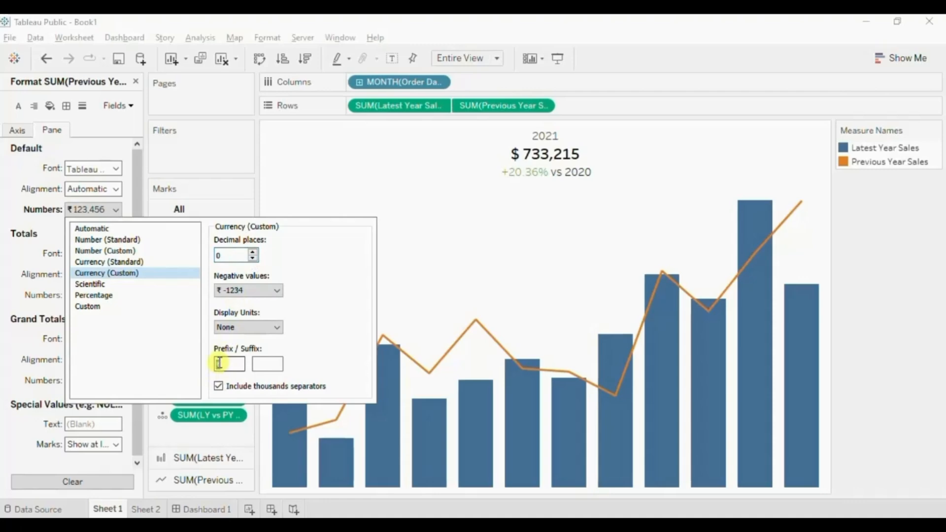
pyautogui.write('$')
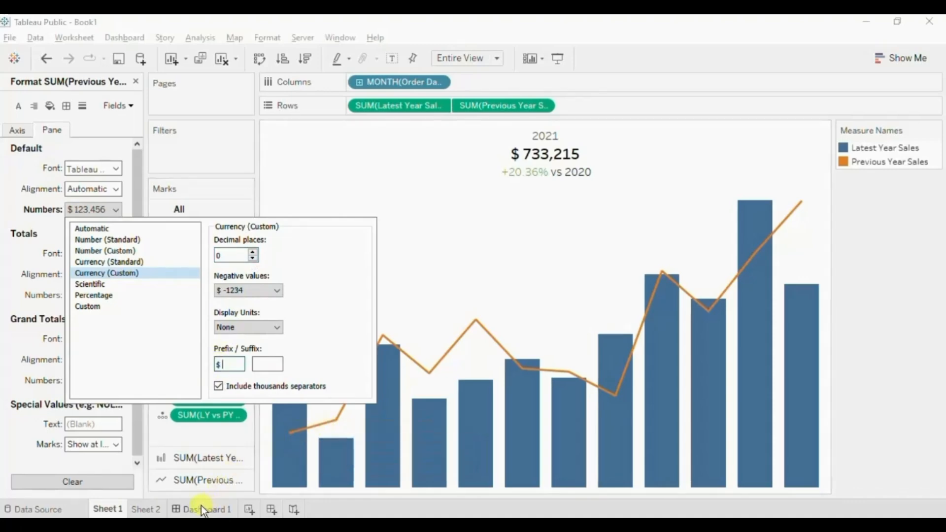
pyautogui.click(265, 189)
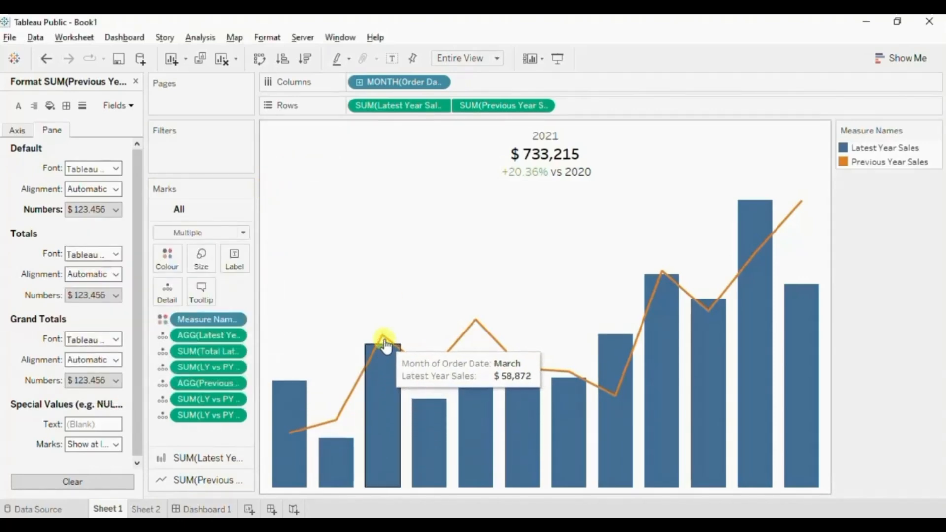
# Return to Dashboard 1 and show it in presentation mode.
pyautogui.click(197, 510)
pyautogui.click(558, 58)
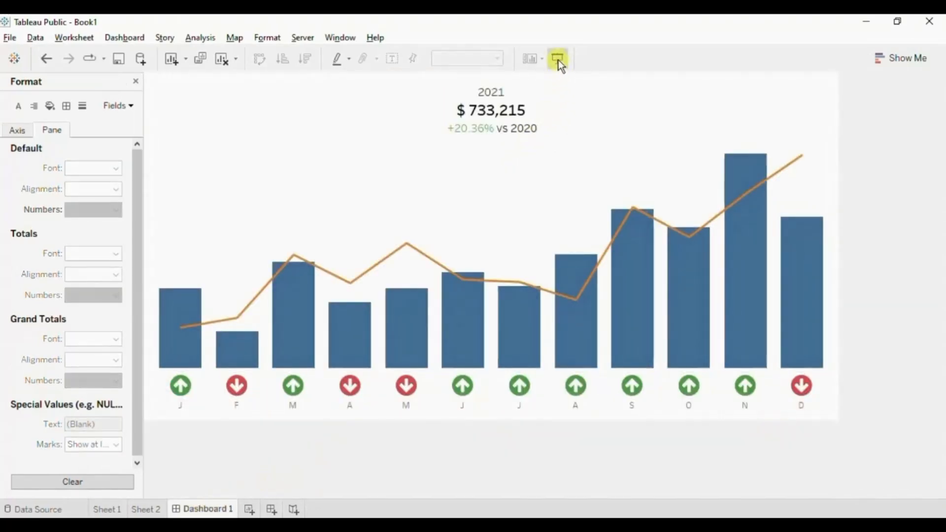